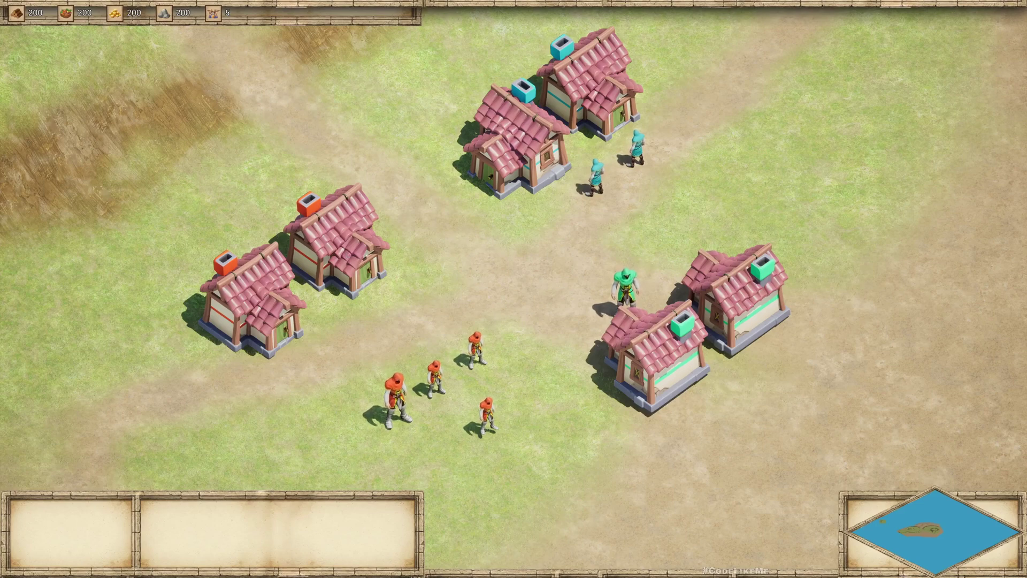
Step: Box-select the group of red units in the running game
key("Down")
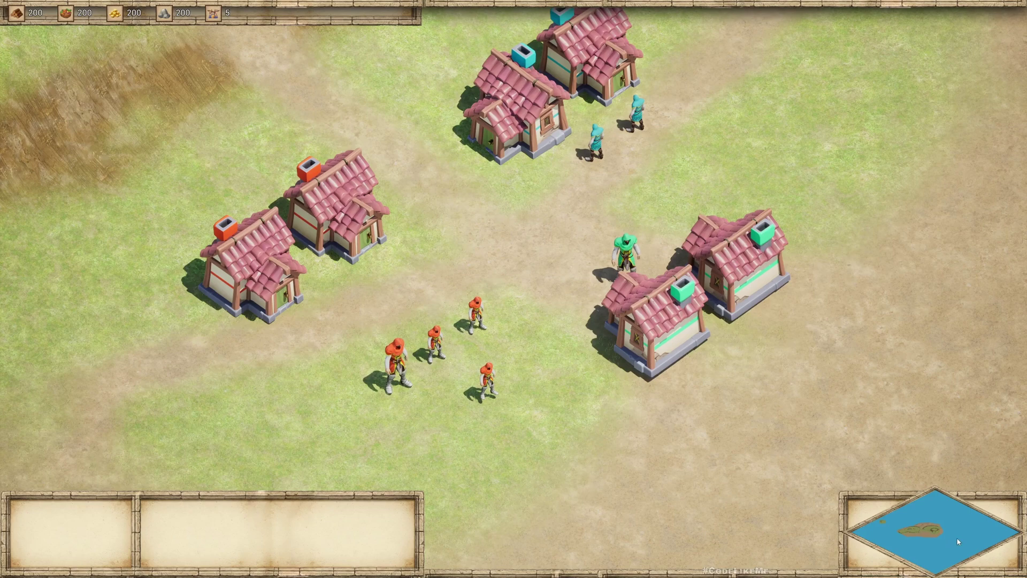
left_click_drag(362, 303, 533, 427)
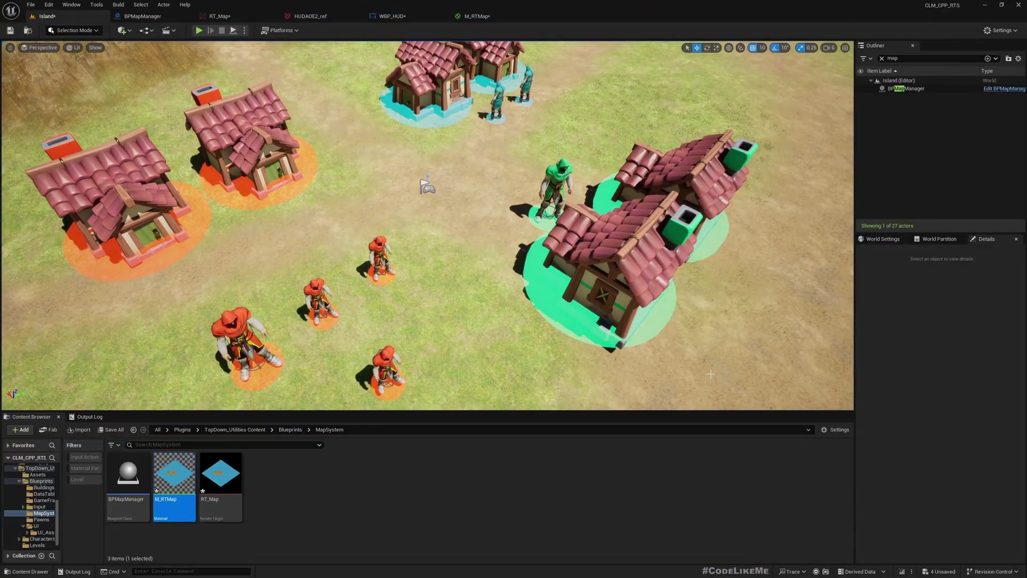
Step: View the whole island from above in the level and open the RT_Map render target to inspect the captured map
key("s")
right_click_drag(579, 260, 590, 240)
key("w")
key("s")
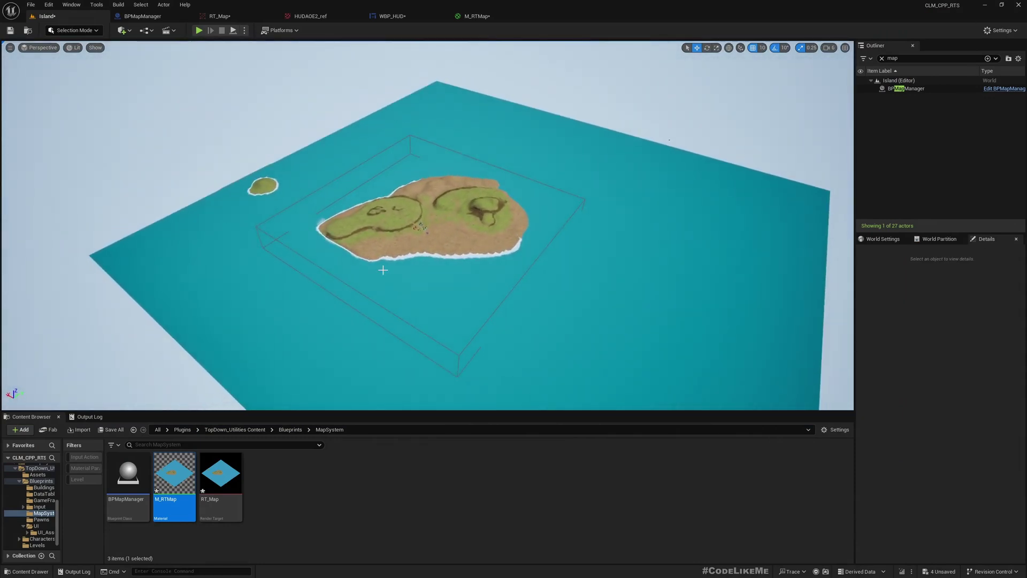
double_click(219, 477)
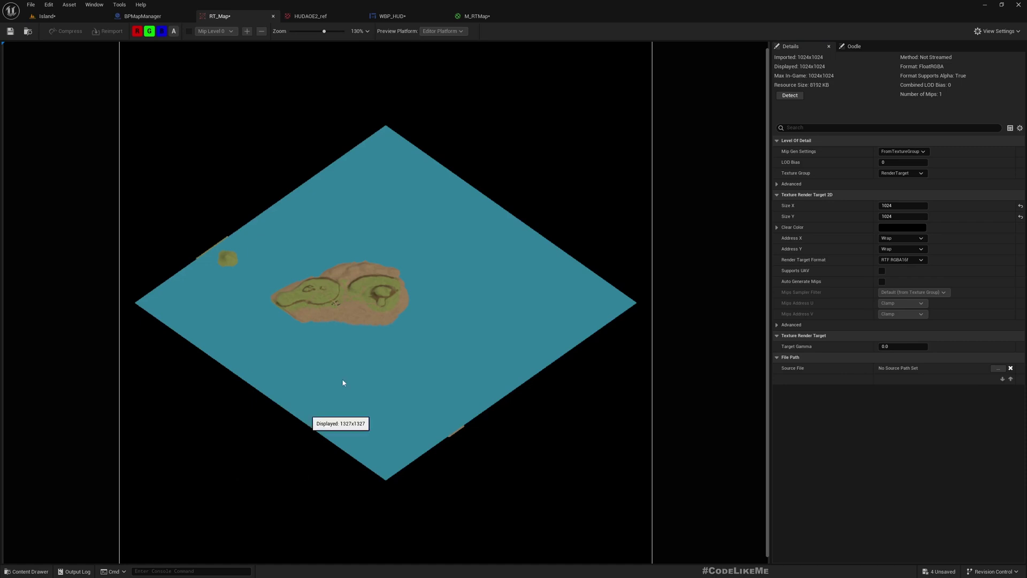
Step: Switch the Island level to Landscape mode and sculpt a strip of land joining the small island to the main island
left_click(57, 15)
right_click_drag(420, 235, 123, 75)
left_click(30, 47)
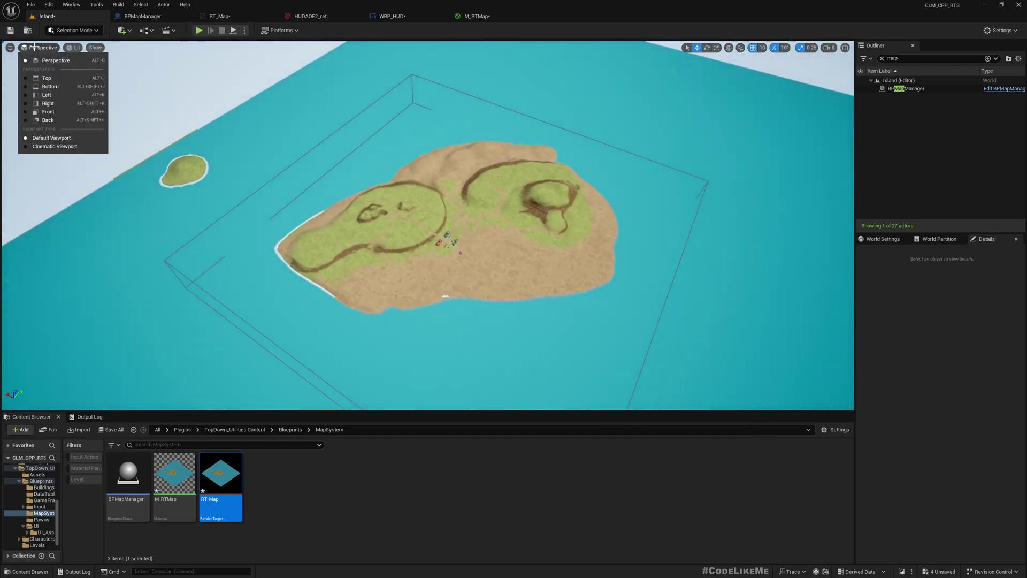
left_click(74, 48)
left_click(74, 47)
left_click(69, 31)
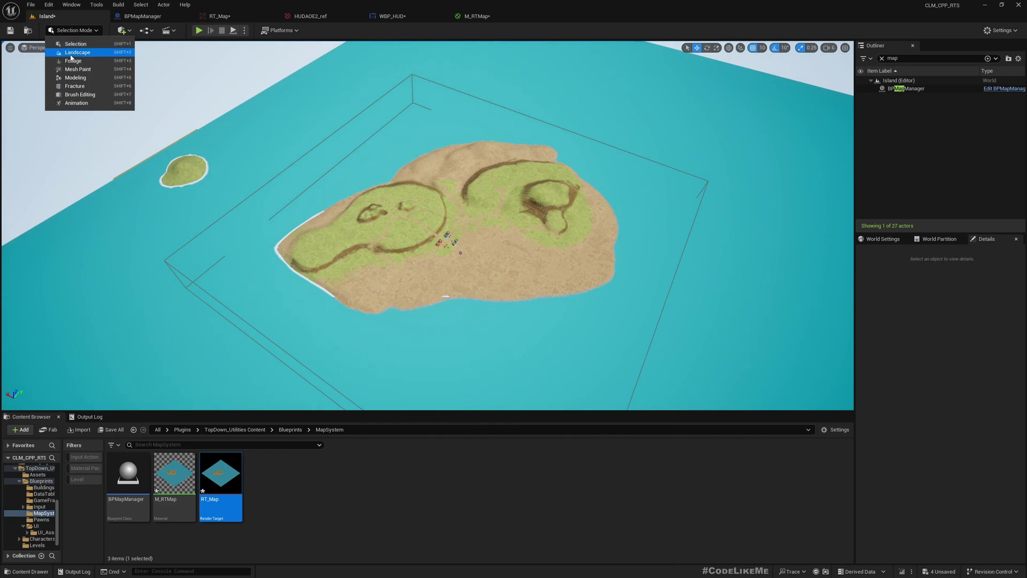
left_click(77, 52)
right_click_drag(535, 241, 538, 240)
right_click_drag(410, 158, 361, 157)
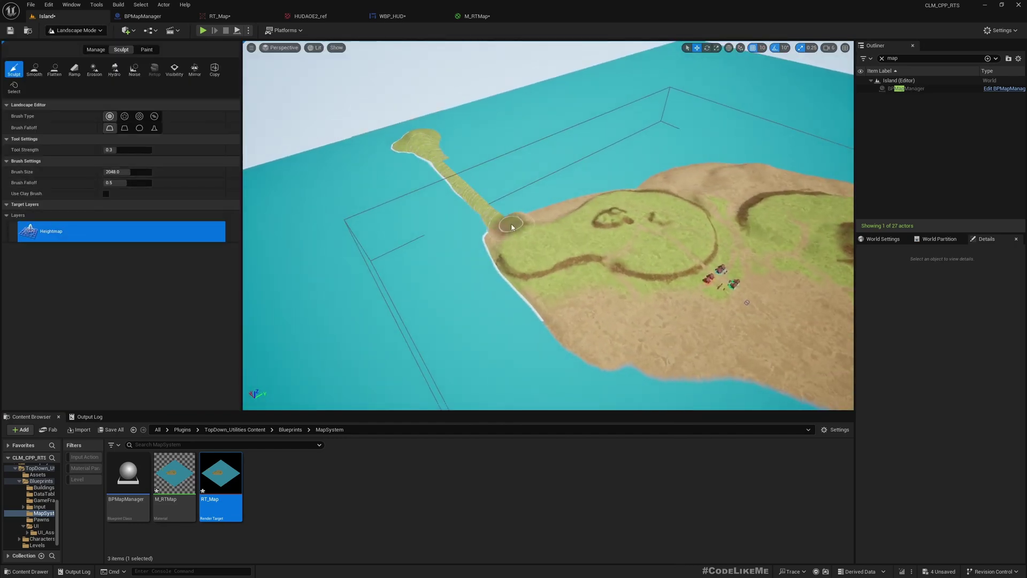
right_click_drag(497, 229, 527, 227)
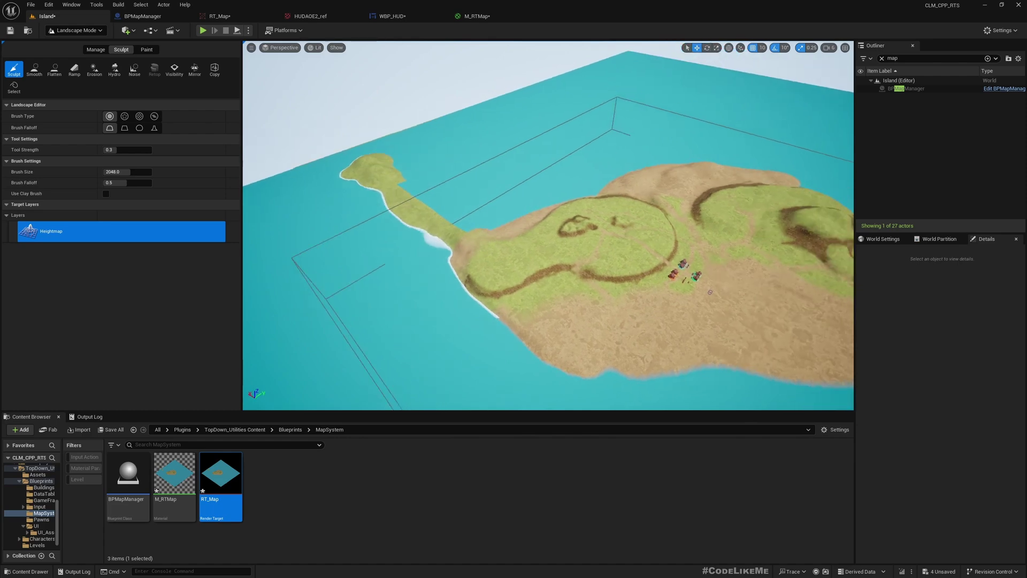
Step: Undo the last sculpt stroke and resculpt the land strip from the small island to the main island's shore
key("ctrl+z")
mouse_move(369, 181)
left_mouse_down()
mouse_move(428, 235)
mouse_move(522, 284)
left_mouse_up()
scroll(521, 284, "down", 5)
right_click_drag(522, 283, 529, 284)
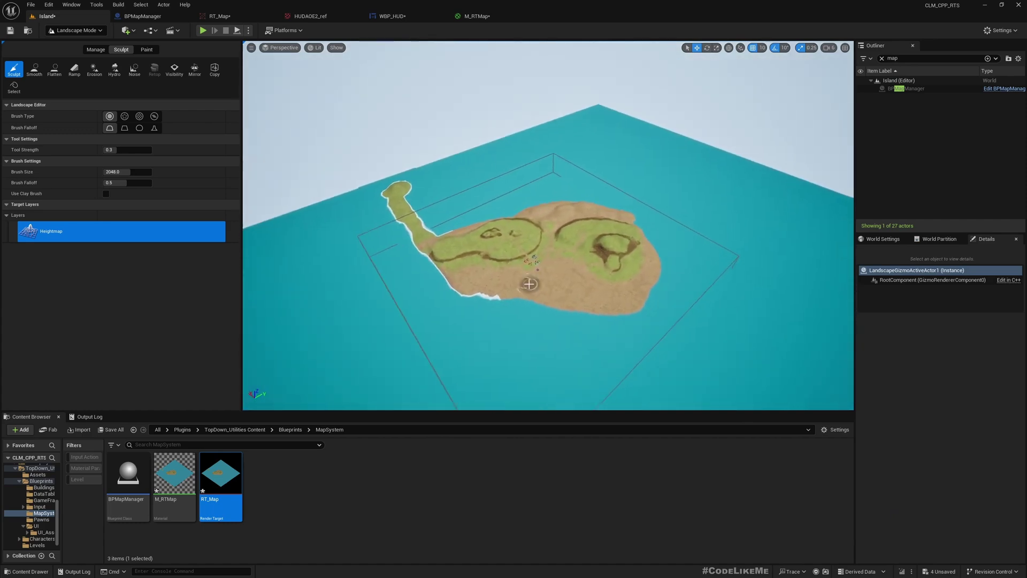
scroll(423, 229, "up", 4)
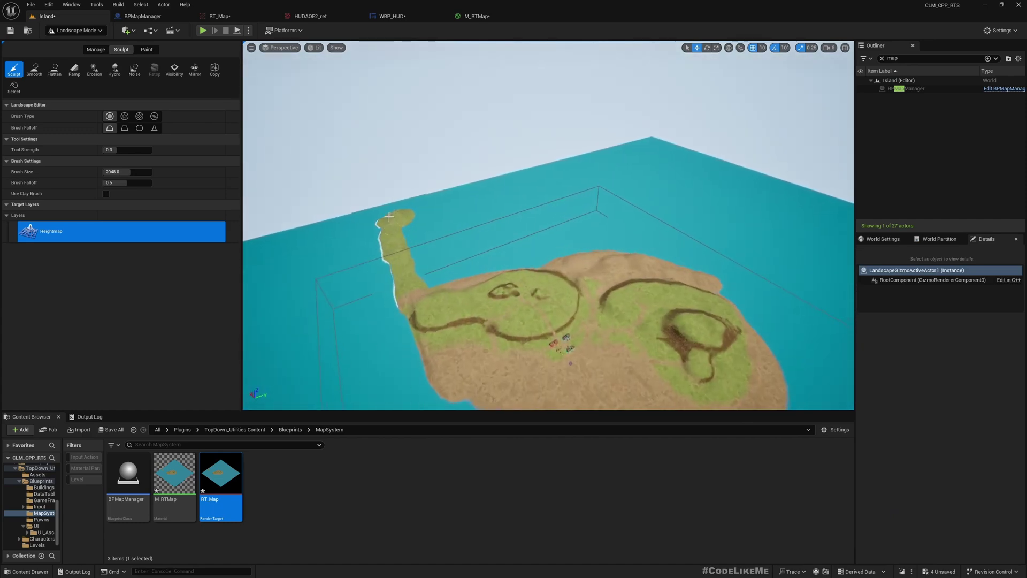
scroll(393, 215, "down", 2)
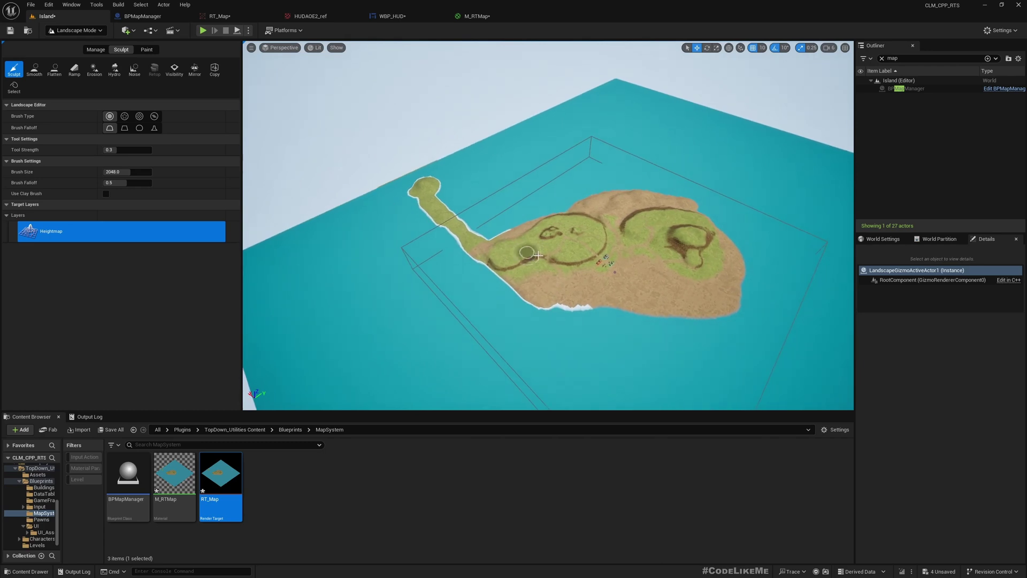
scroll(501, 158, "down", 2)
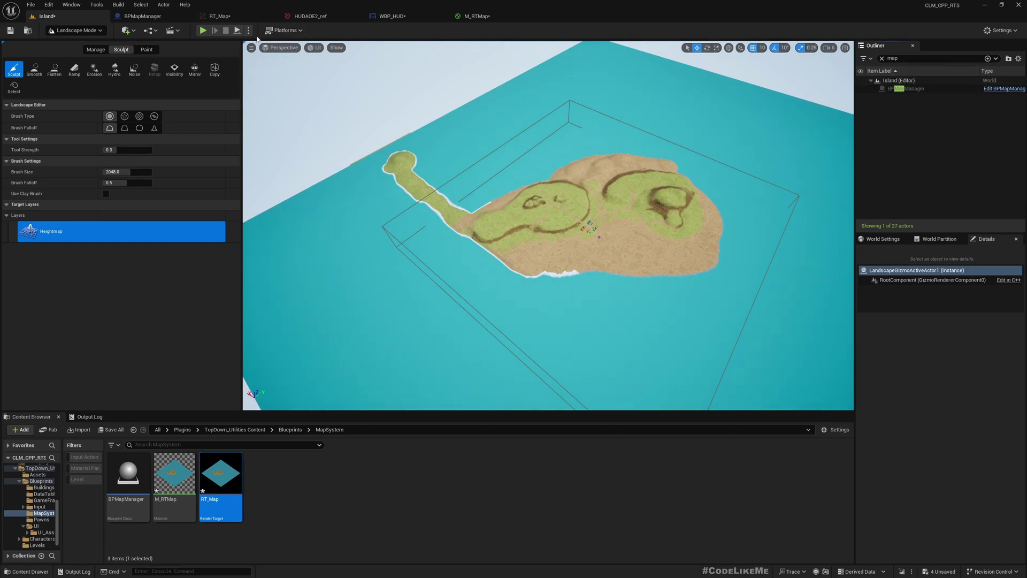
Step: Save all changes and, back in Selection mode, run CaptureMap on the BPMapManager actor
key("ctrl+shift+s")
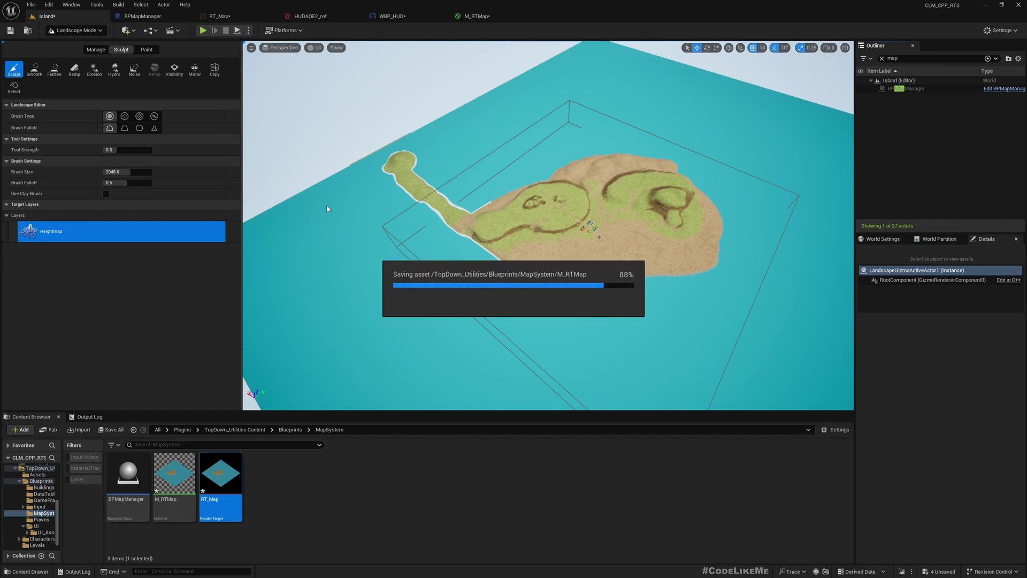
left_click(76, 31)
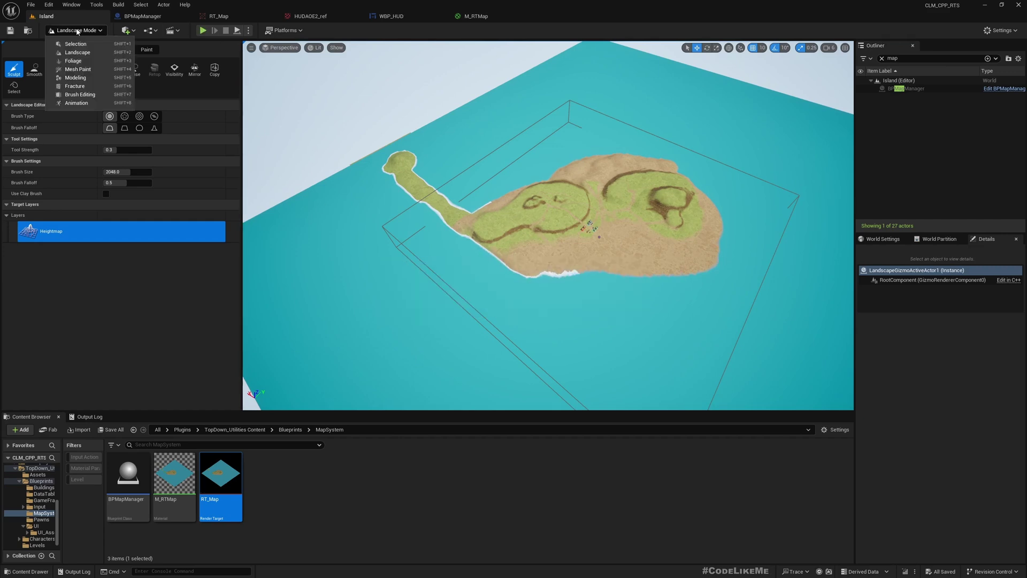
left_click(75, 45)
left_click(906, 89)
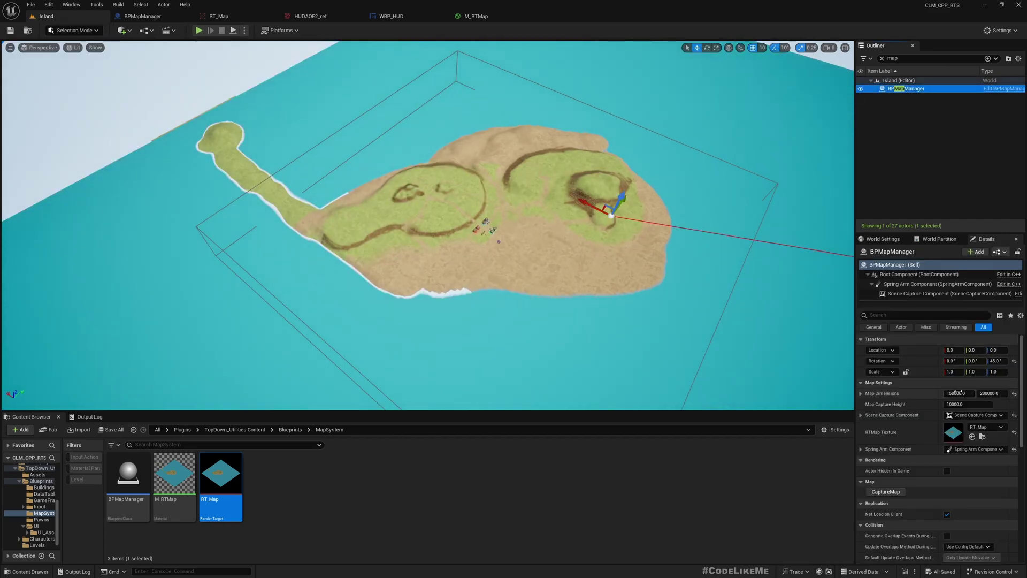
left_click(898, 492)
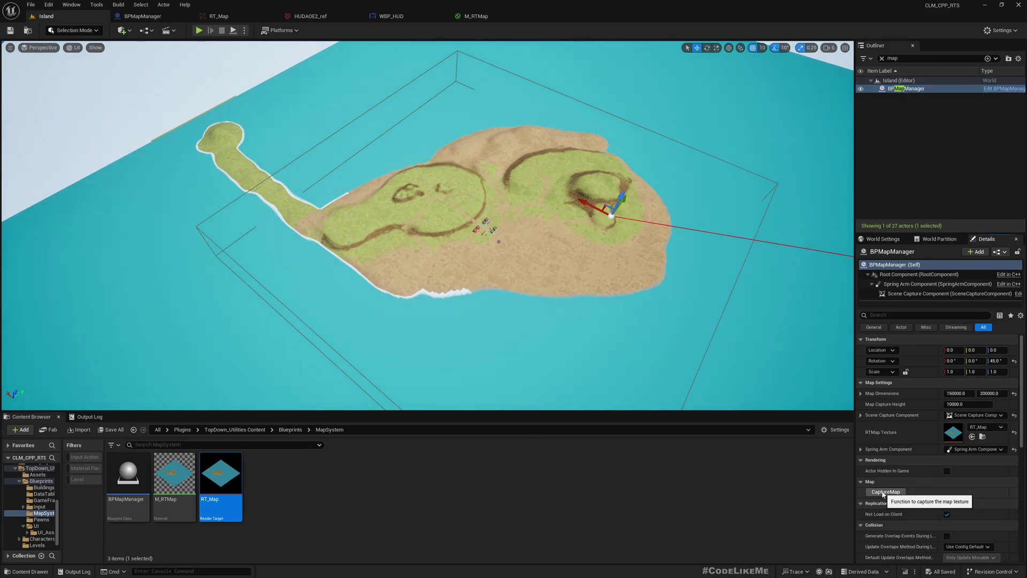
Step: Check the recaptured island shape in the RT_Map render target and on the minimap in the running game
double_click(210, 470)
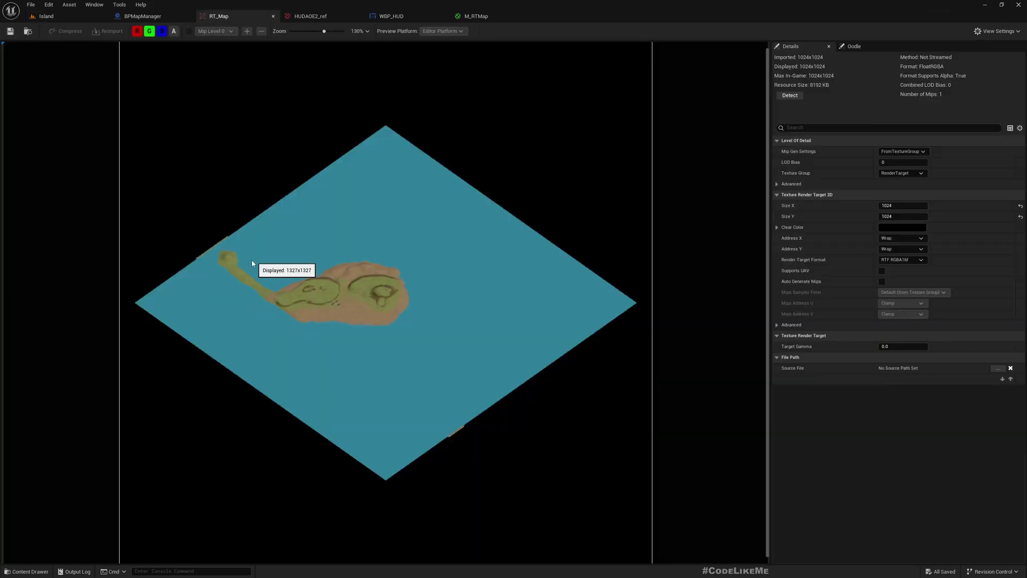
left_click(47, 19)
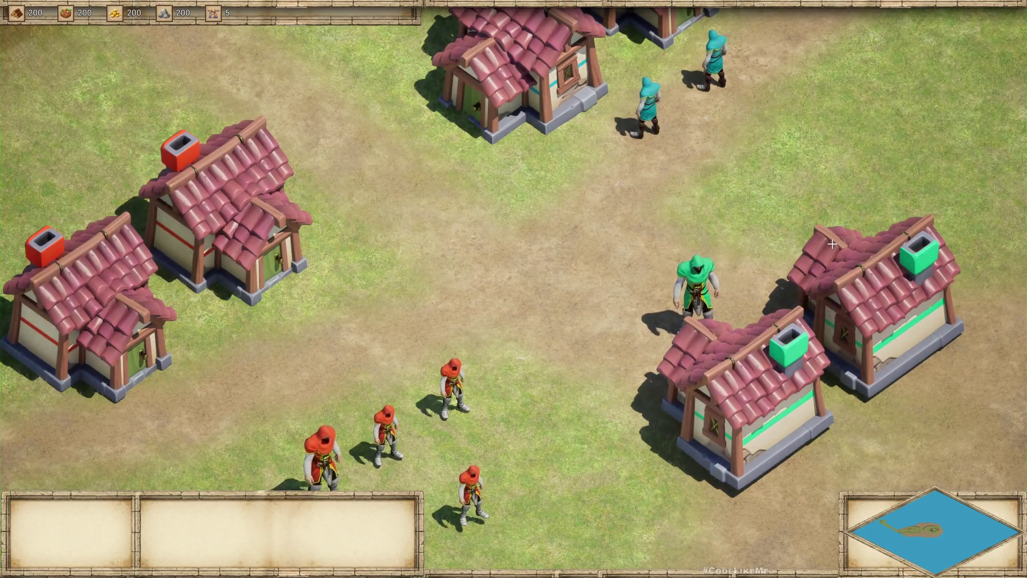
left_click(880, 530)
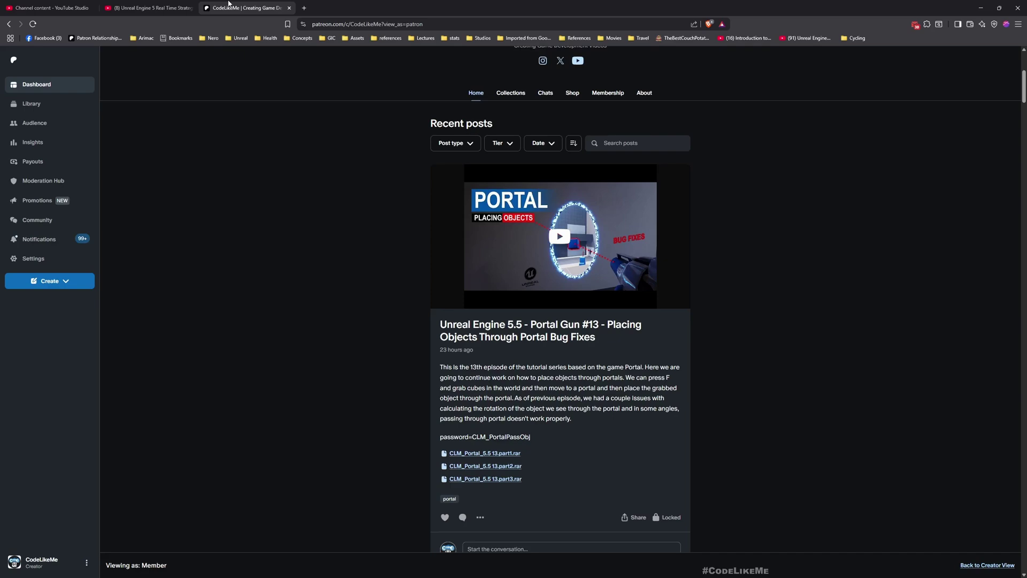
Step: Switch to the browser and look through the recent posts on the CodeLikeMe Patreon page
scroll(210, 206, "up", 5)
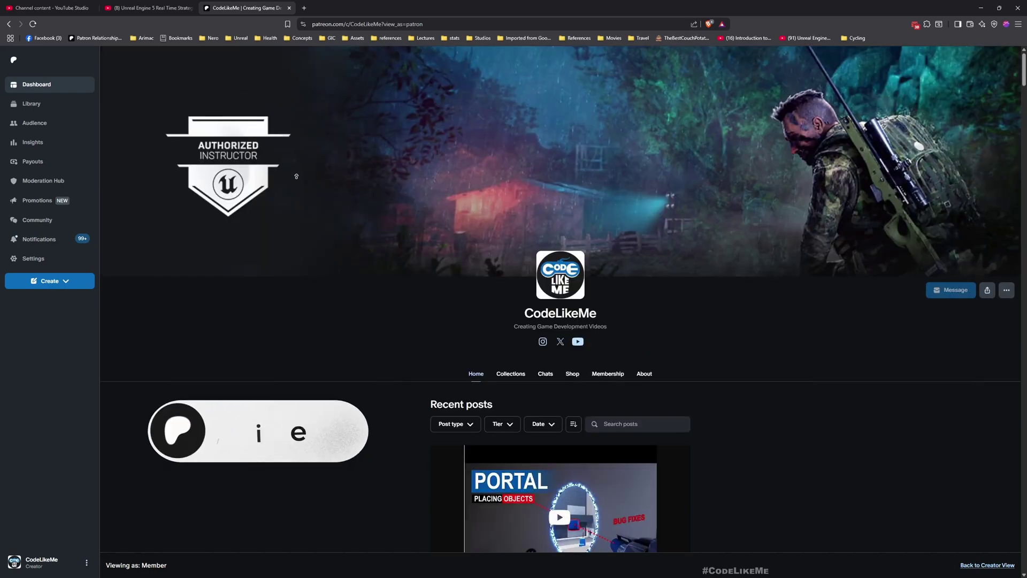
scroll(295, 228, "down", 8)
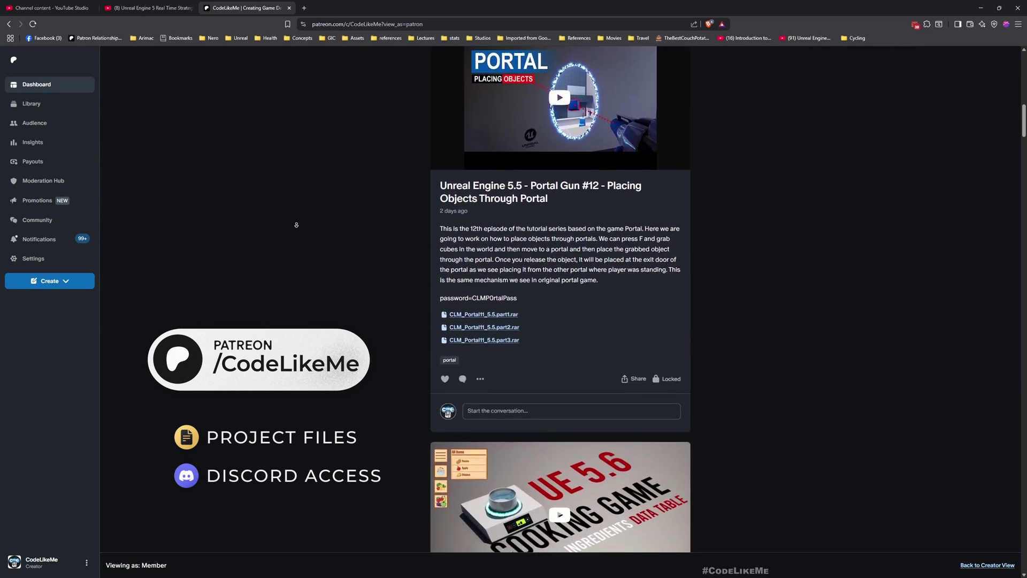
scroll(297, 224, "down", 6)
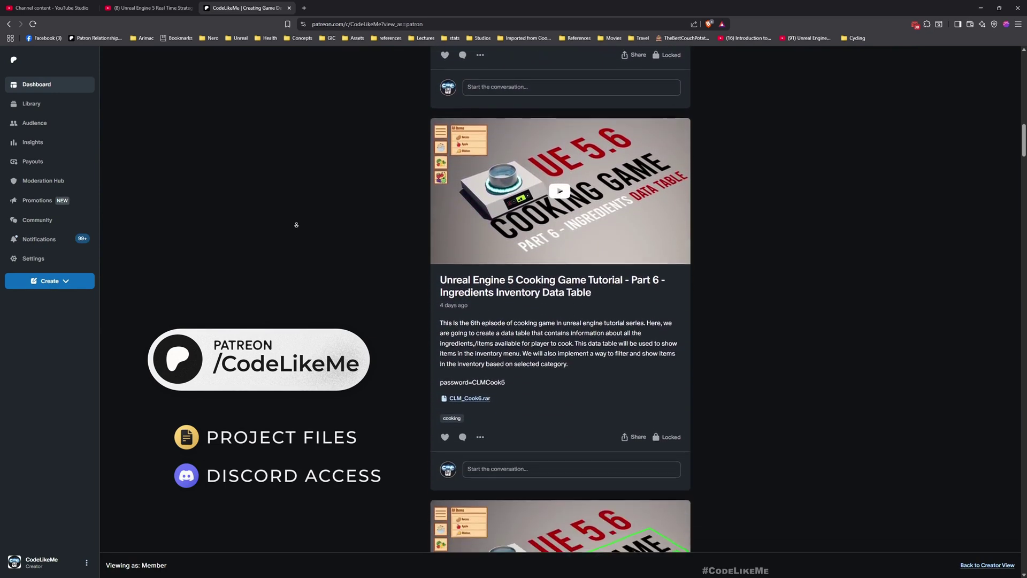
scroll(297, 225, "down", 6)
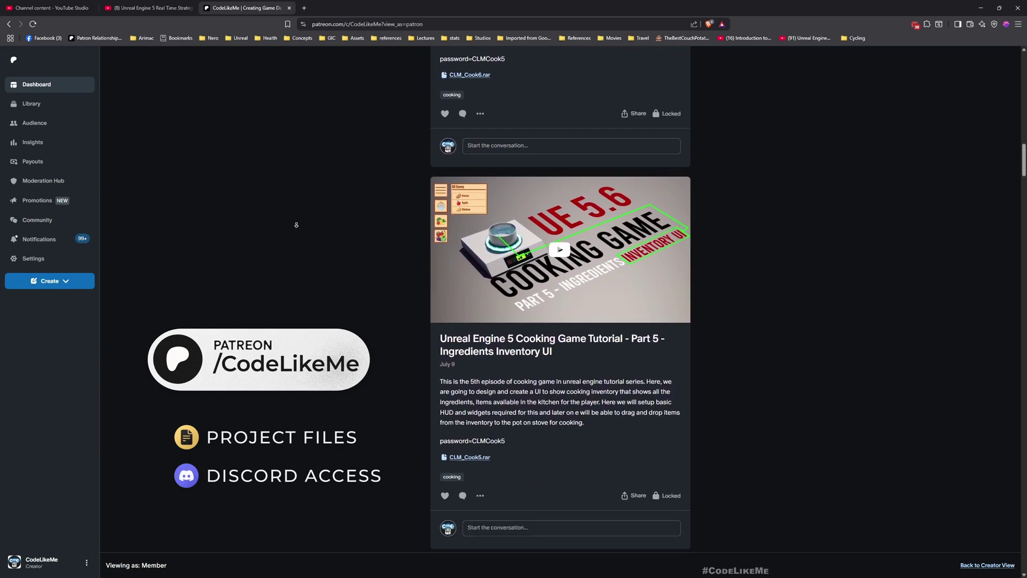
scroll(297, 225, "down", 6)
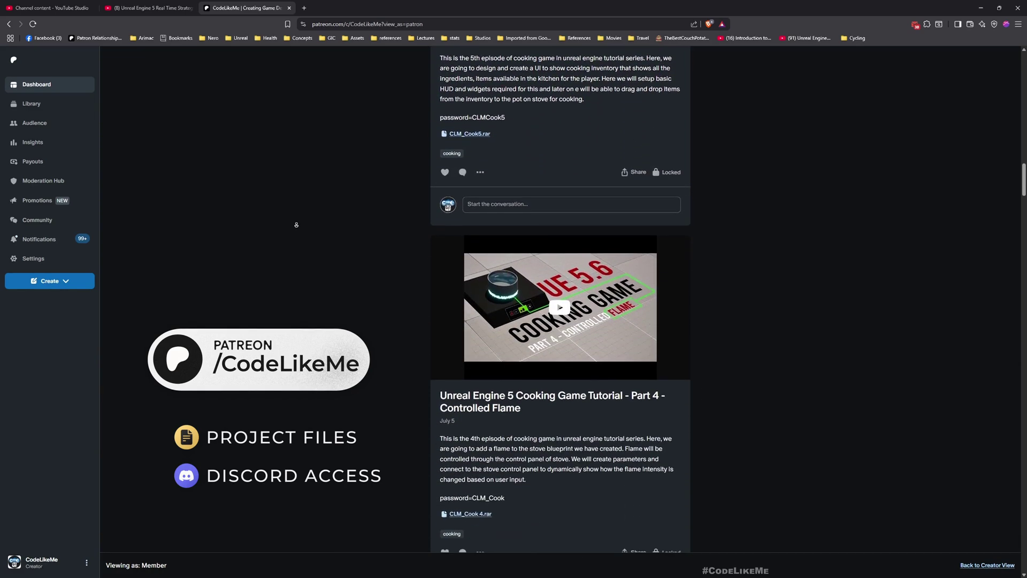
scroll(296, 225, "down", 6)
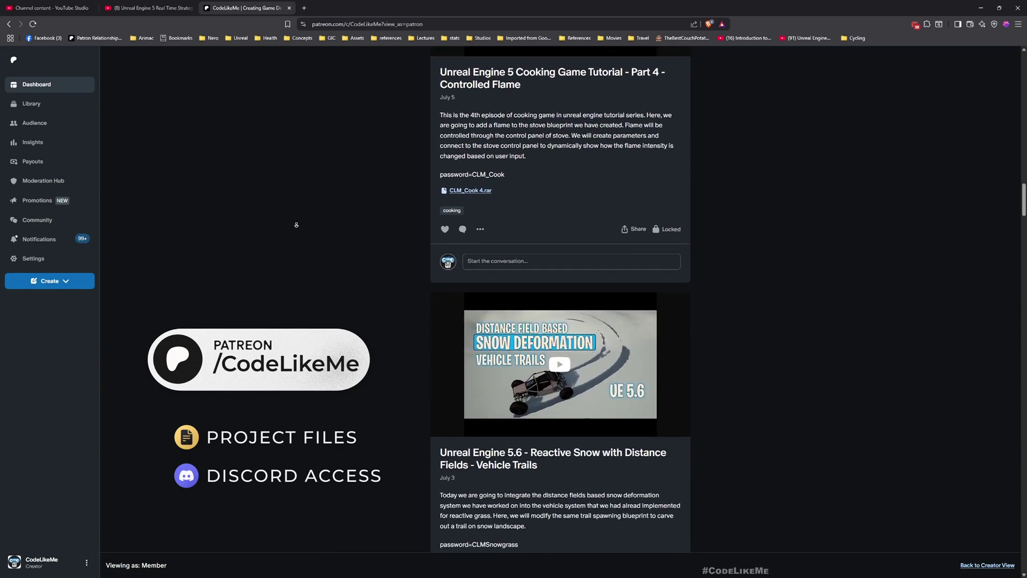
scroll(296, 224, "down", 2)
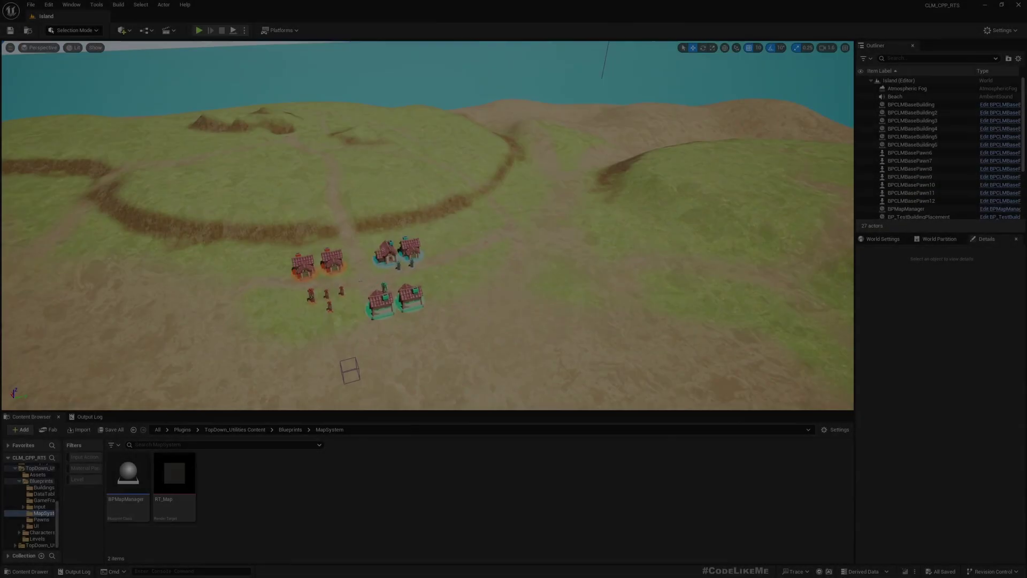
Step: Filter the level's actors by "map" and select BPMapManager
right_click_drag(428, 225, 450, 237)
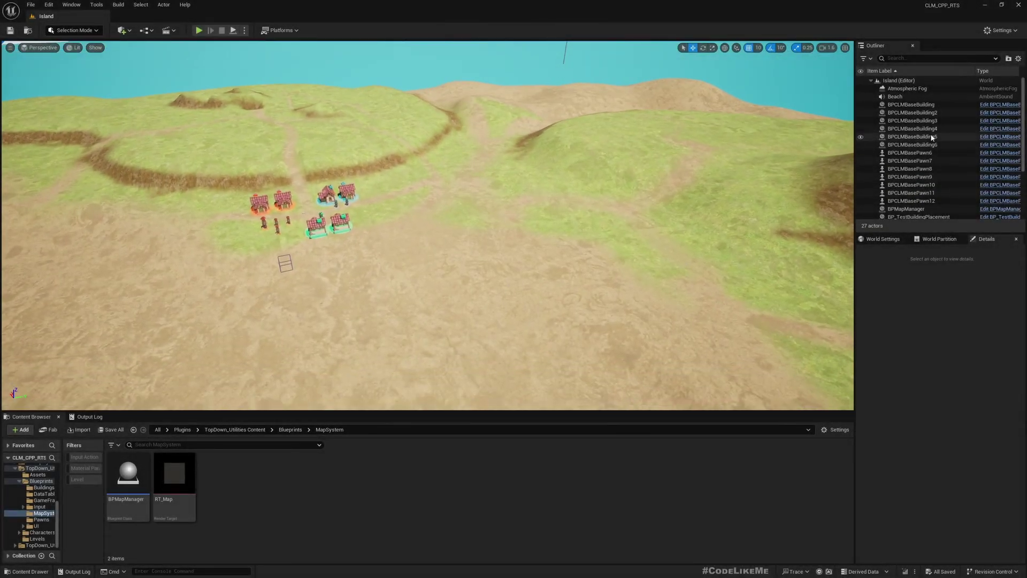
left_click(904, 63)
type("map")
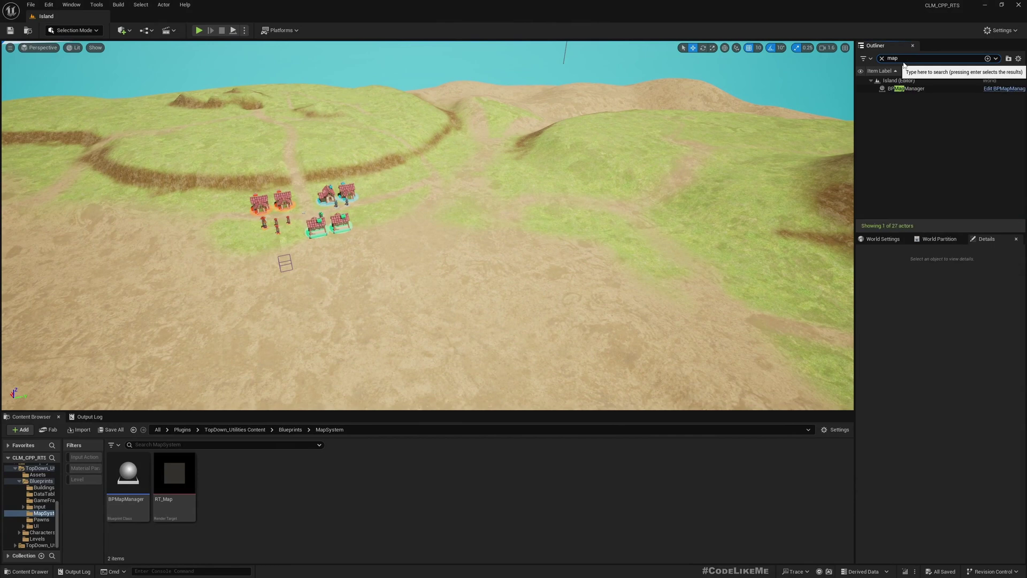
left_click(905, 88)
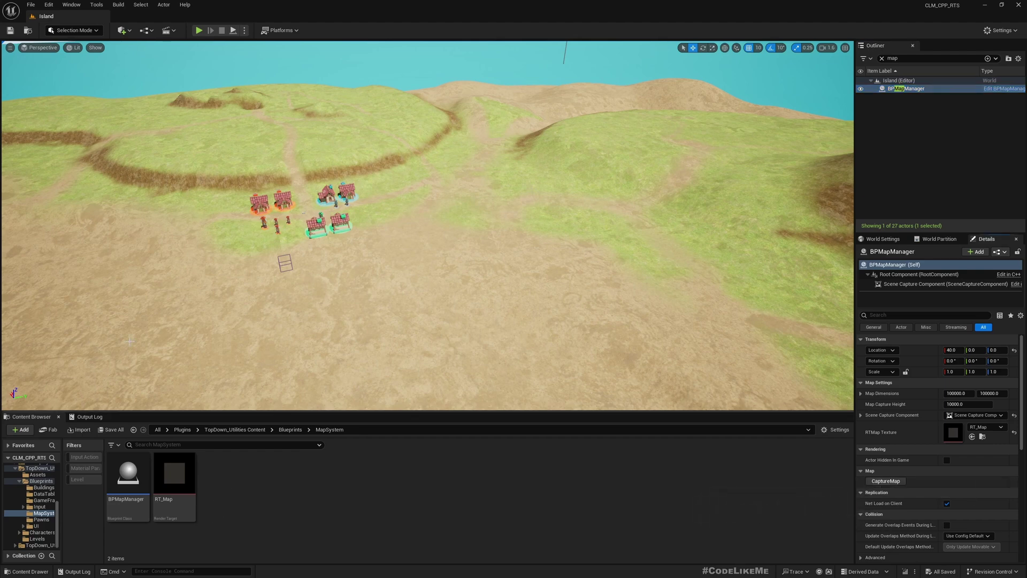
Step: Open the RT_Map render target to inspect the captured map, and return to the Island level
left_click(172, 482)
double_click(173, 481)
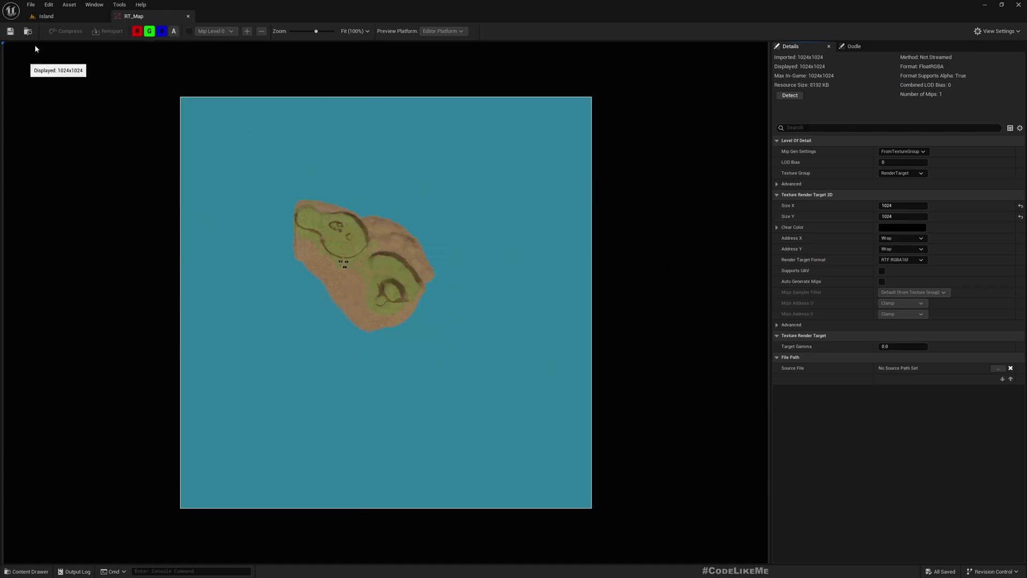
left_click(48, 16)
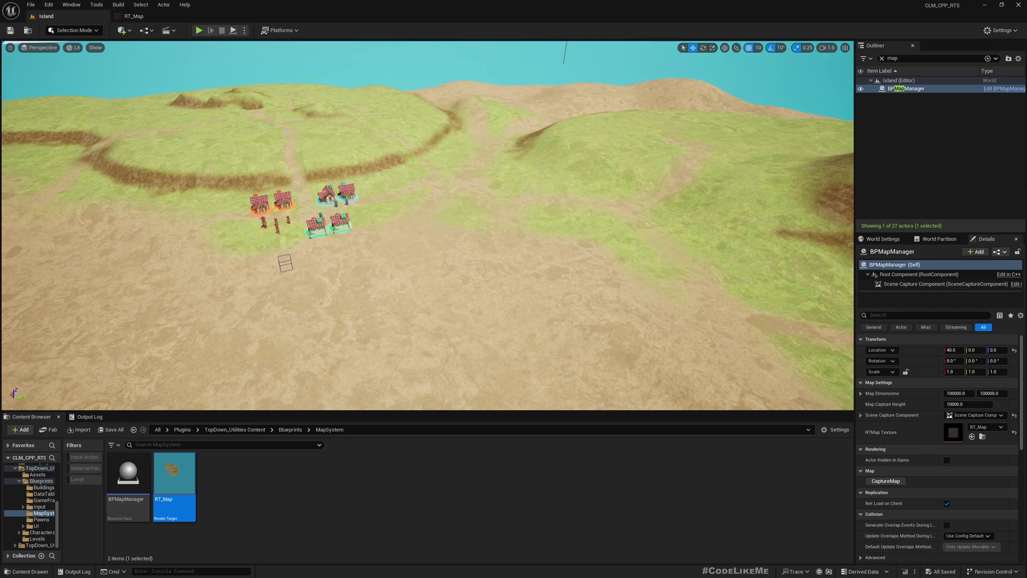
Step: Look over the island and the houses in the level, play the game to check the HUD's minimap frame, and stop playing
key("s")
right_click_drag(428, 214, 377, 178)
scroll(428, 214, "up", 3)
key("s")
scroll(444, 246, "up", 3)
key("w")
key("w")
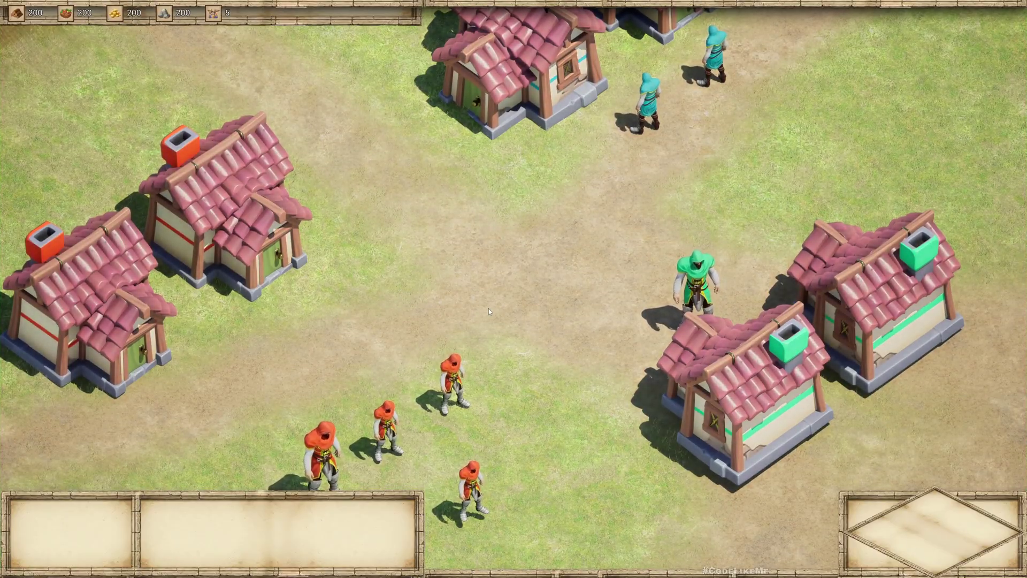
key("Escape")
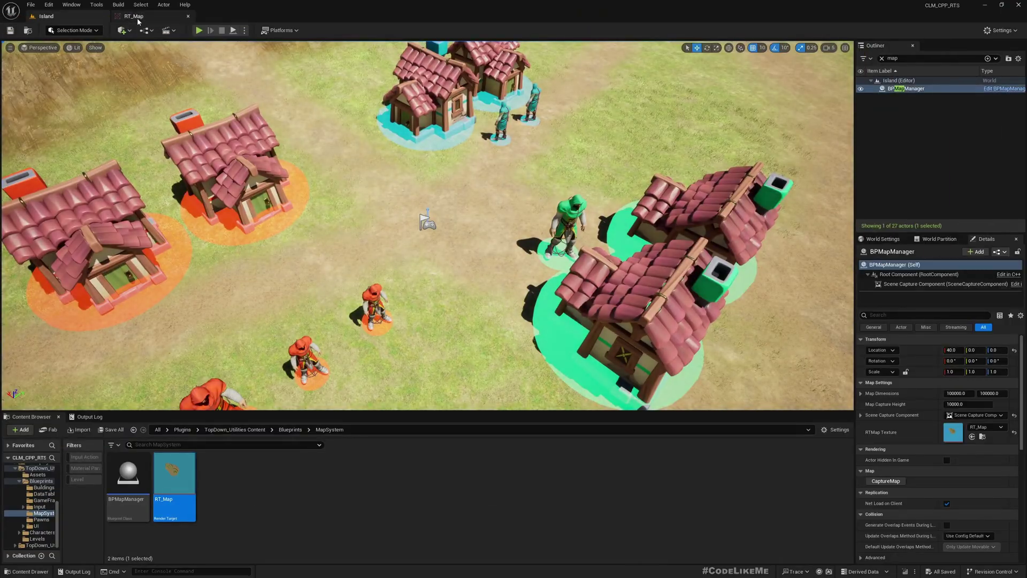
Step: Close the RT_Map render target and open the UI folder under Blueprints
left_click(188, 17)
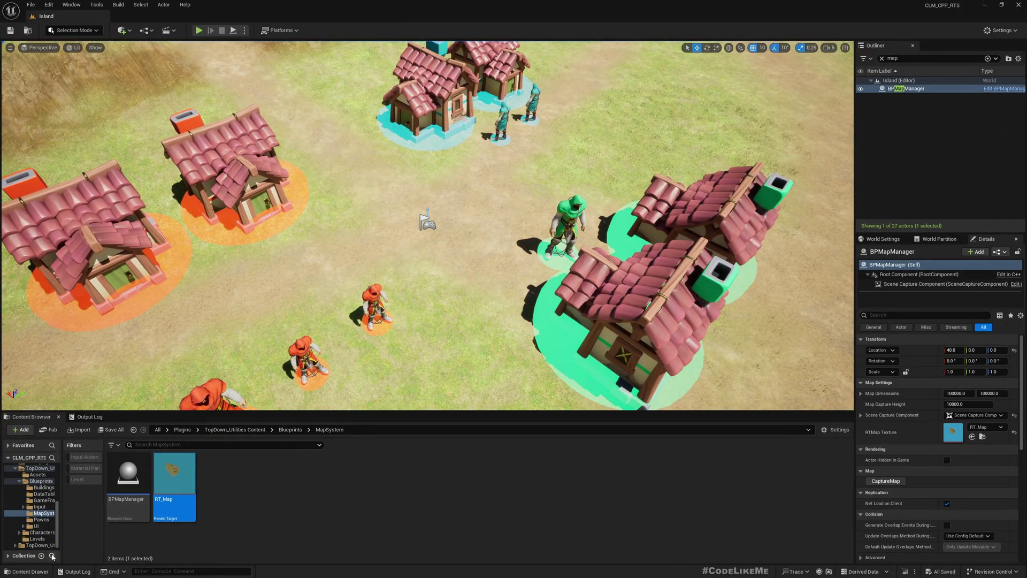
left_click(36, 527)
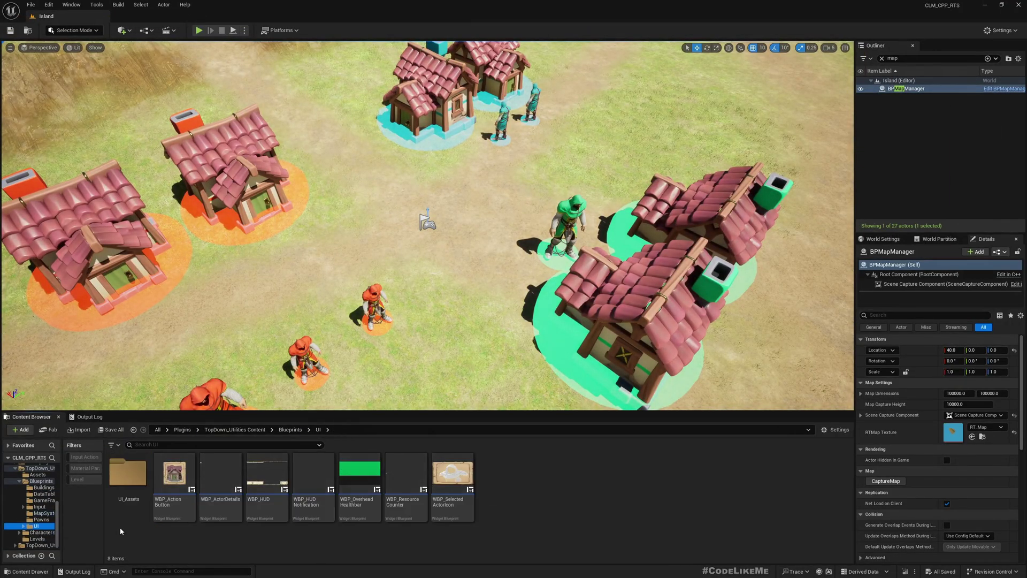
Step: Open the WBP_HUD widget blueprint and select the hidden full-screen reference image in its canvas
left_click(265, 465)
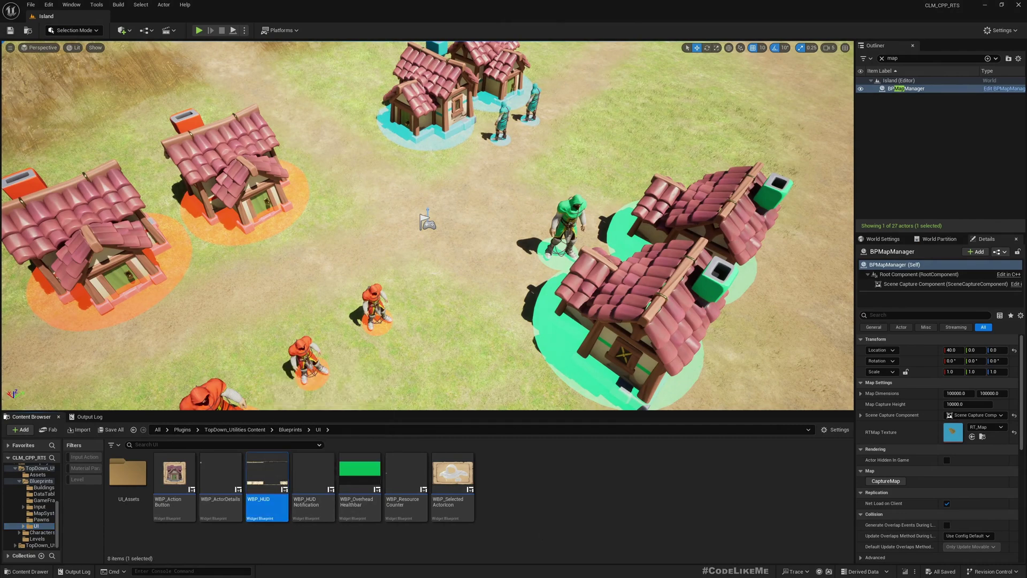
double_click(265, 471)
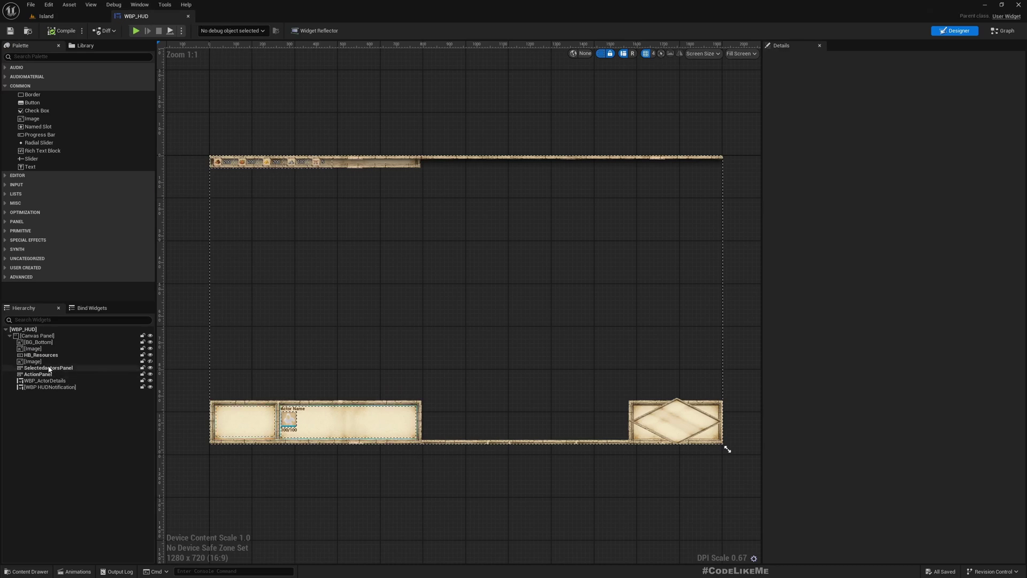
left_click(33, 361)
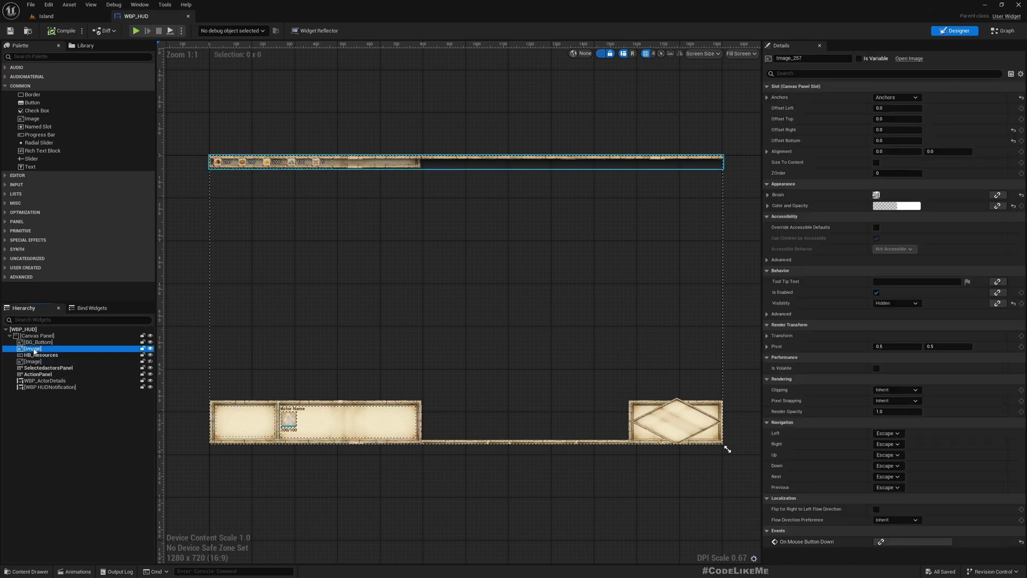
left_click(34, 348)
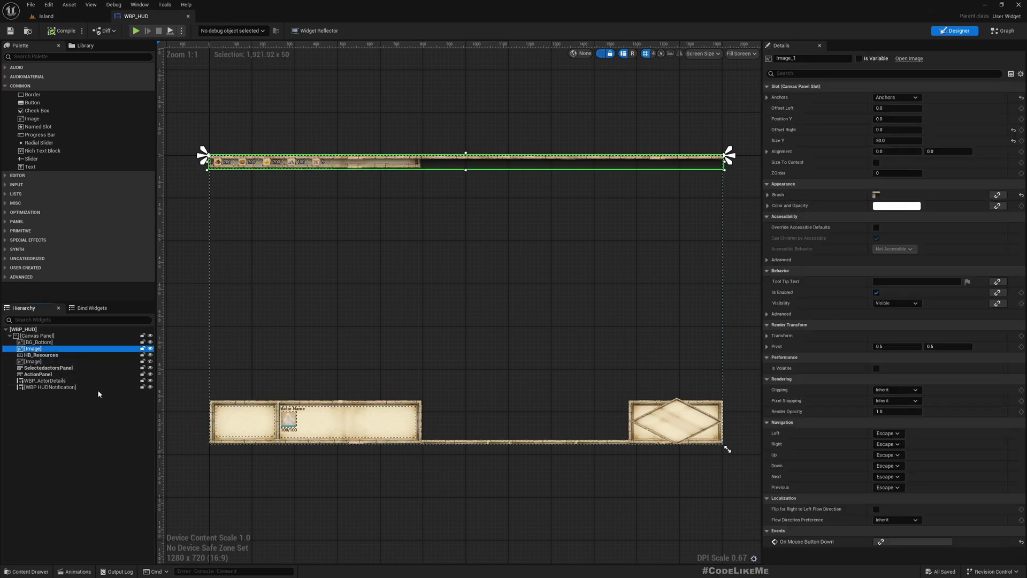
left_click(33, 361)
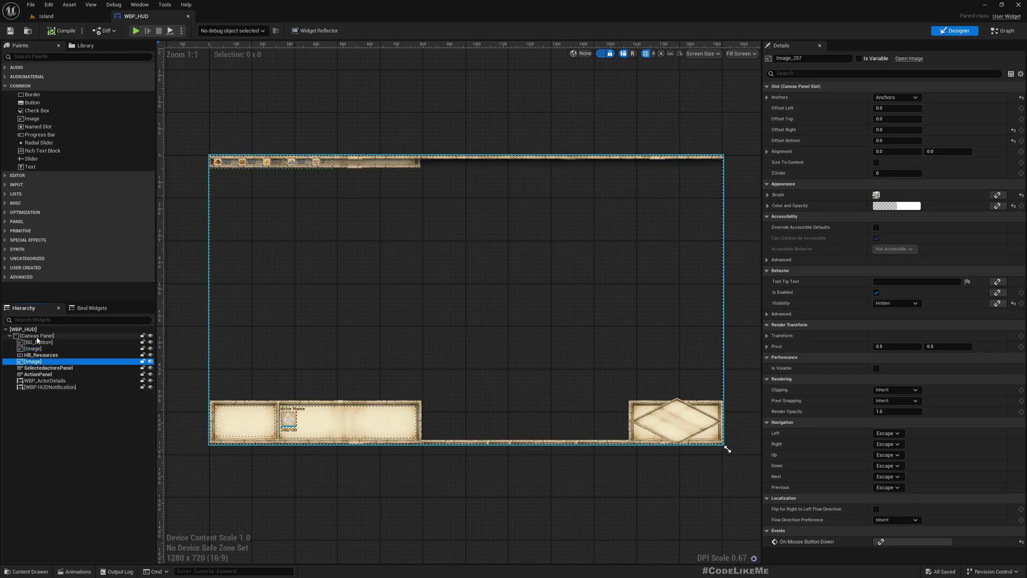
Step: Open the HUDAOE2_ref texture from the selected image's brush and examine the reference game's diamond-shaped minimap
left_click(778, 194)
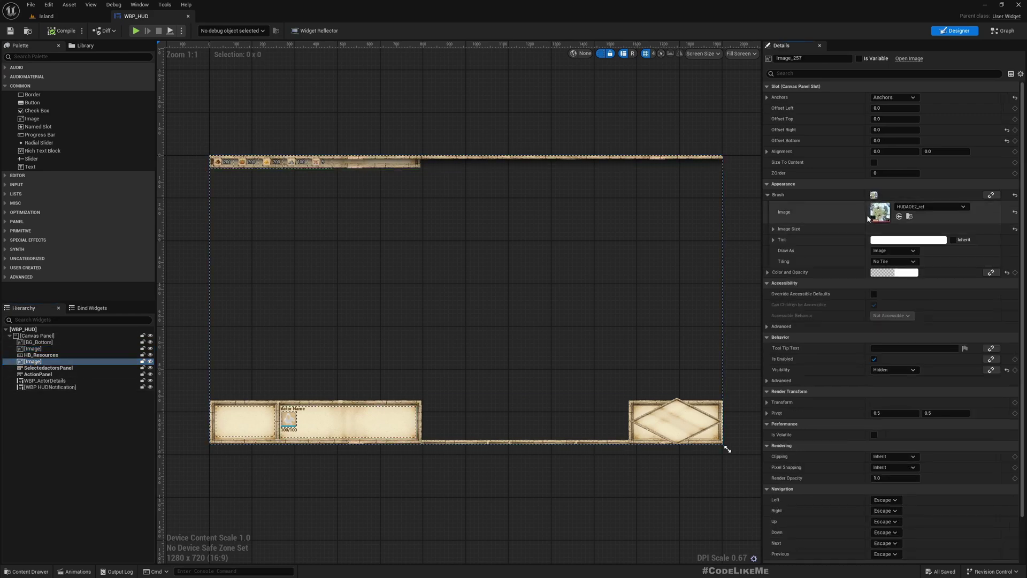
double_click(880, 212)
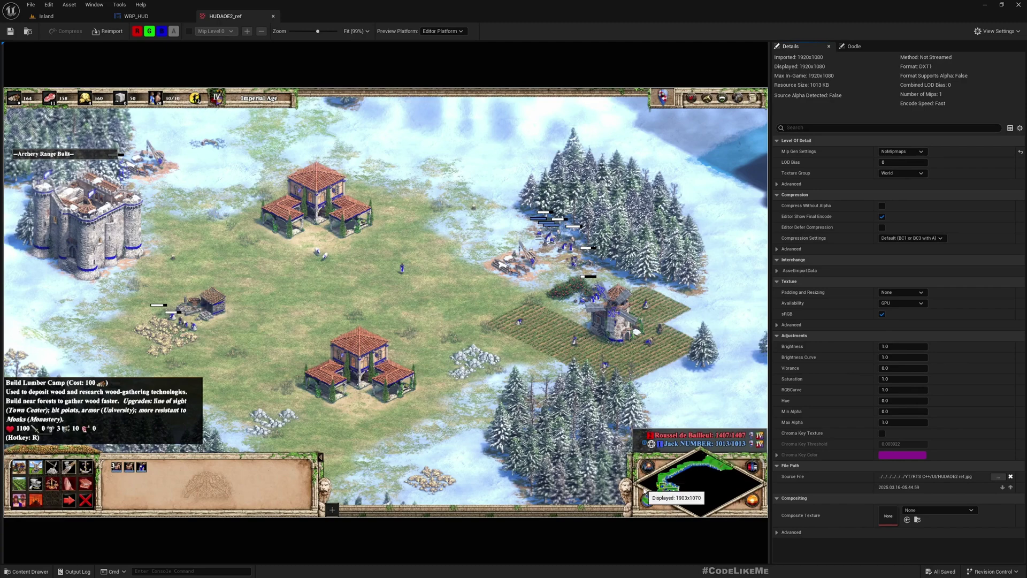
scroll(522, 330, "up", 1)
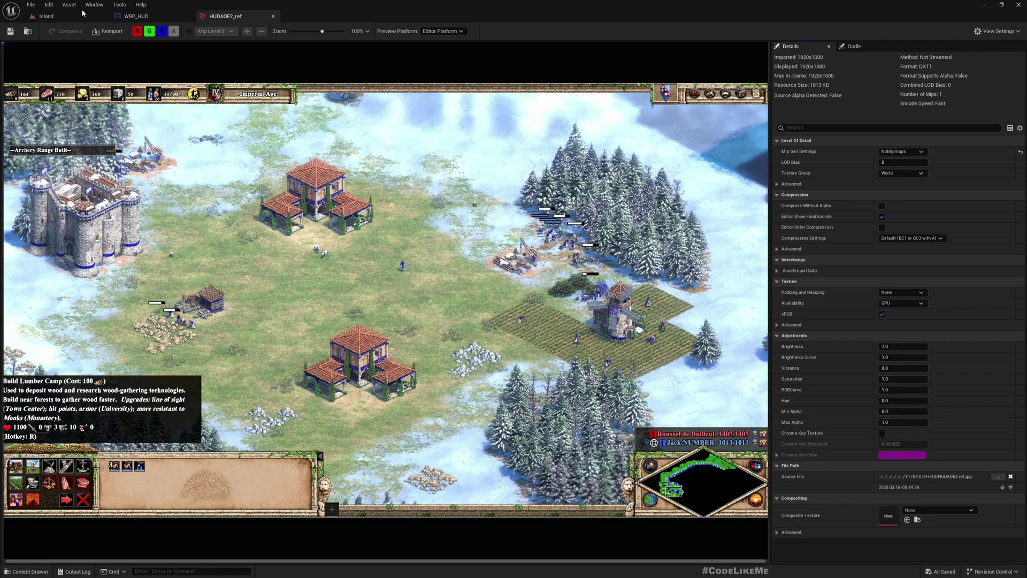
Step: Return to the Island level, play it full screen, detach from the player, and view the whole island with the HUD's minimap frame
left_click(47, 16)
right_click_drag(313, 198, 313, 193)
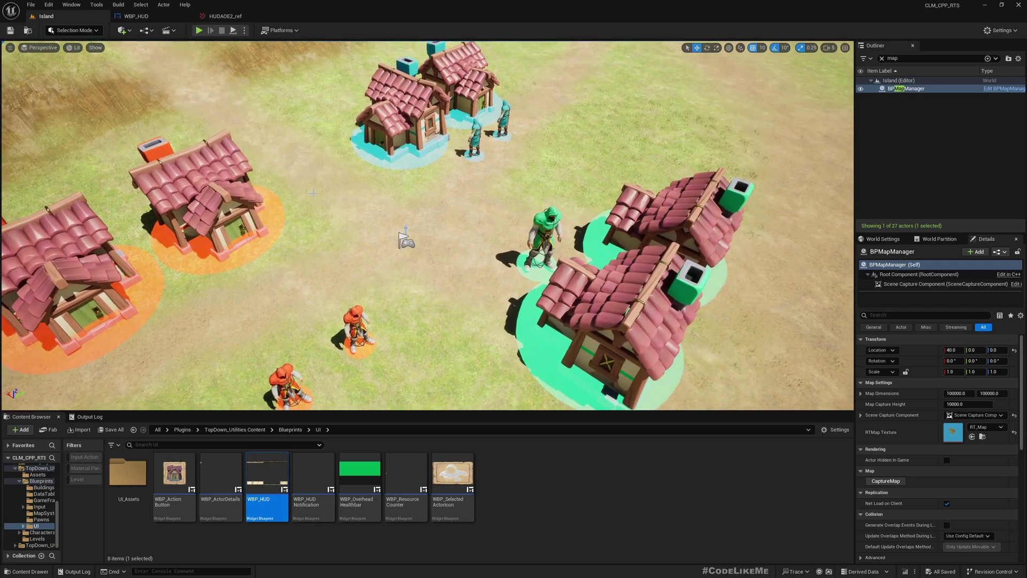
key("F11")
key("alt+p")
left_click(313, 193)
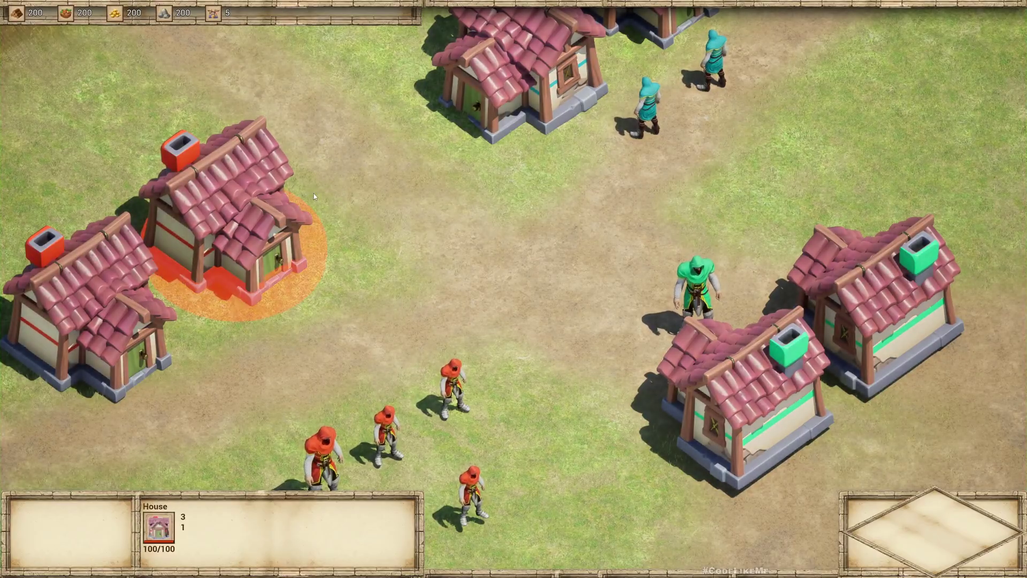
key("F8")
scroll(313, 194, "down", 10)
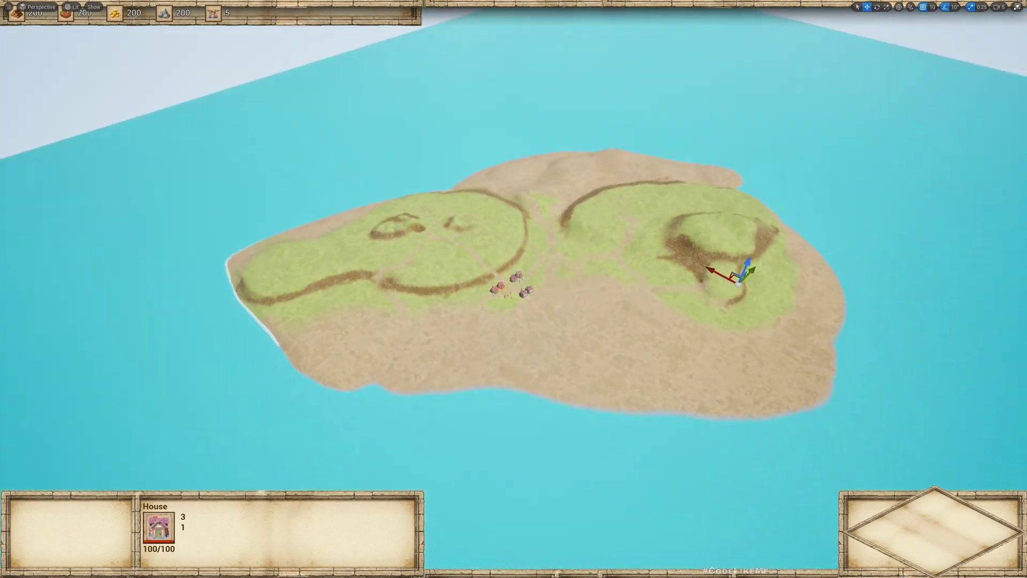
scroll(514, 289, "down", 10)
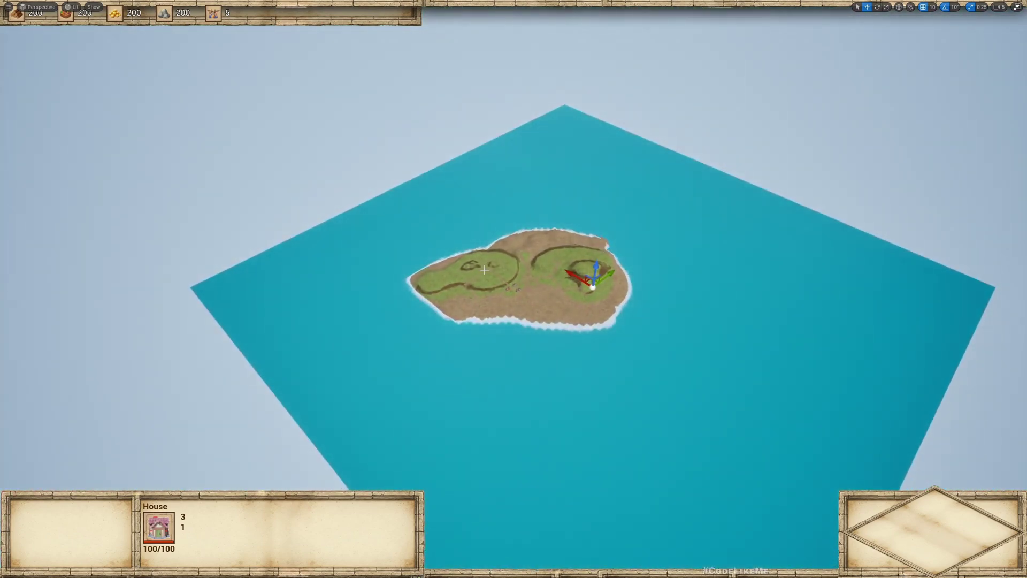
scroll(517, 285, "up", 5)
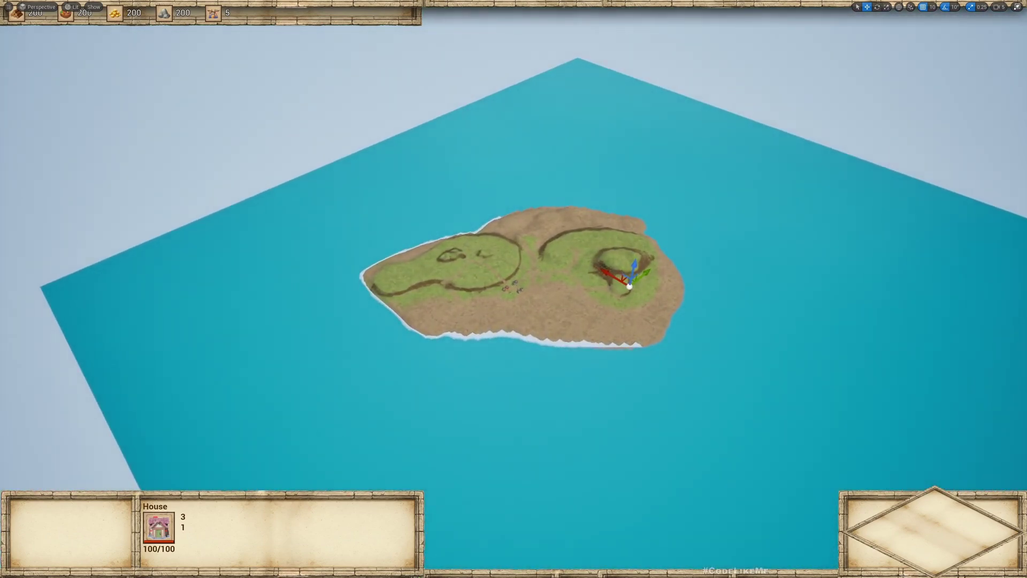
scroll(518, 284, "down", 2)
scroll(517, 285, "up", 5)
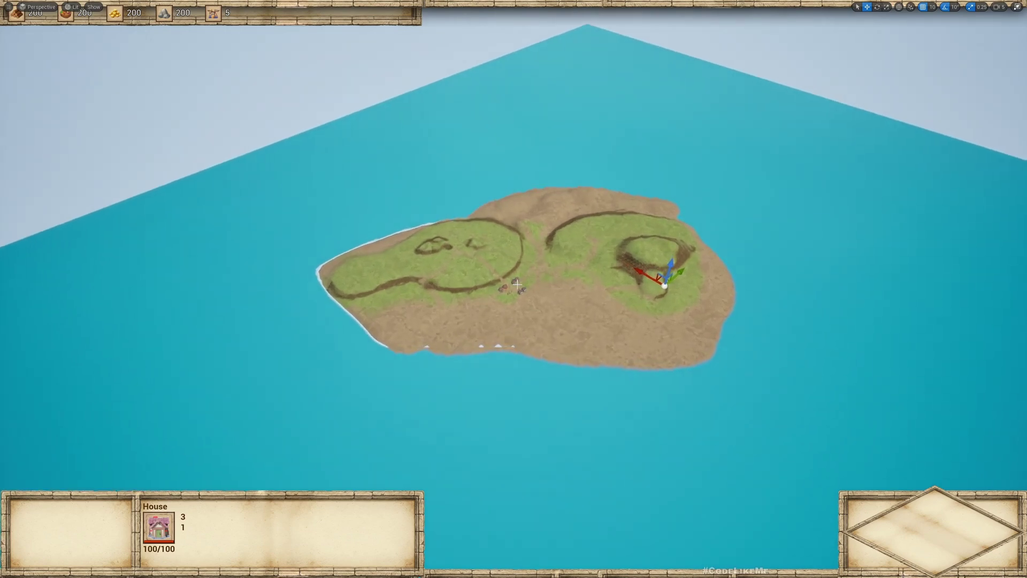
key("F11")
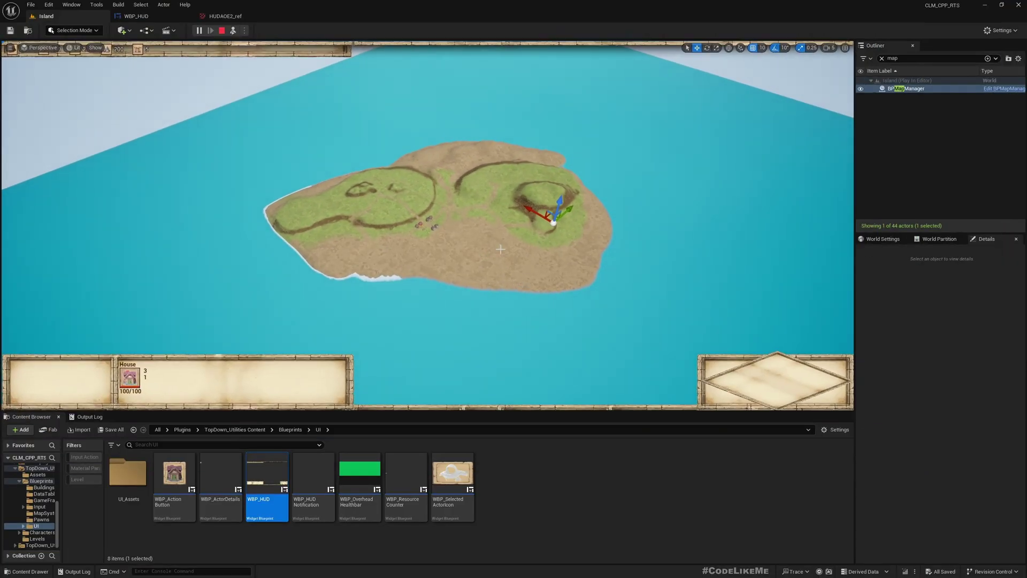
Step: Filter the running level's actors by "player" and expand the selected game mode in the world settings to check the default pawn class
left_click(882, 242)
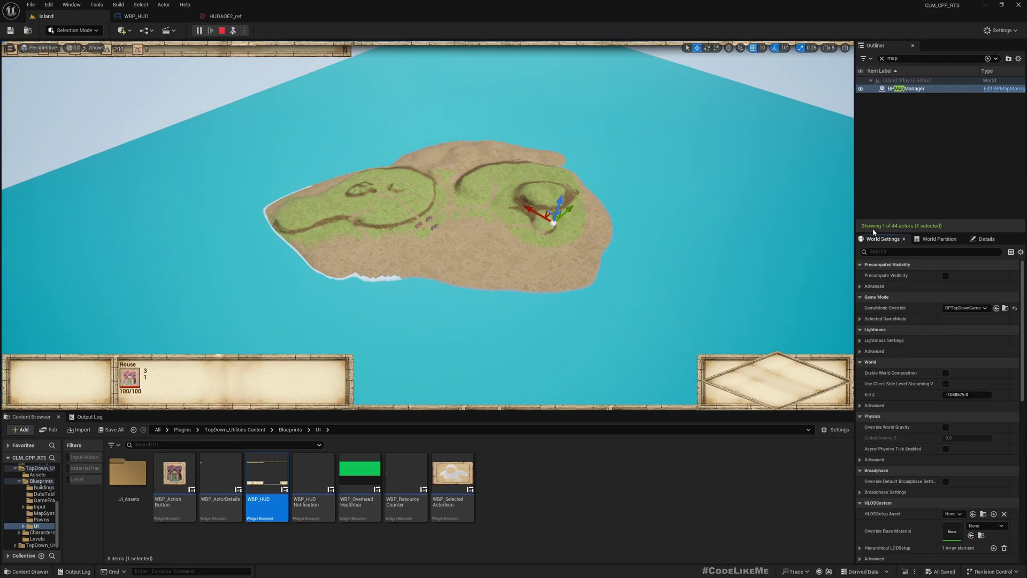
left_click(494, 222)
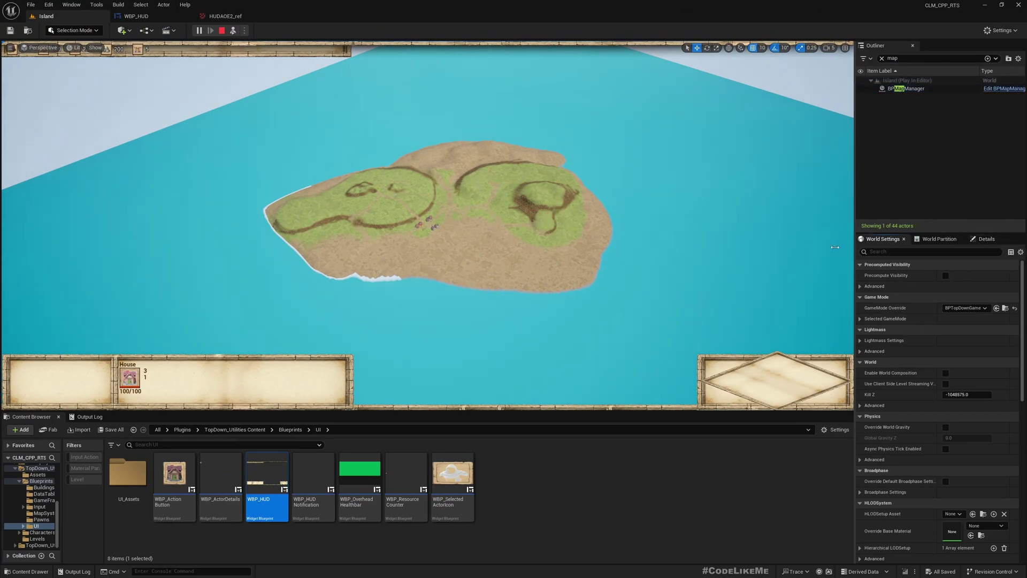
right_click_drag(494, 222, 508, 240)
key("w")
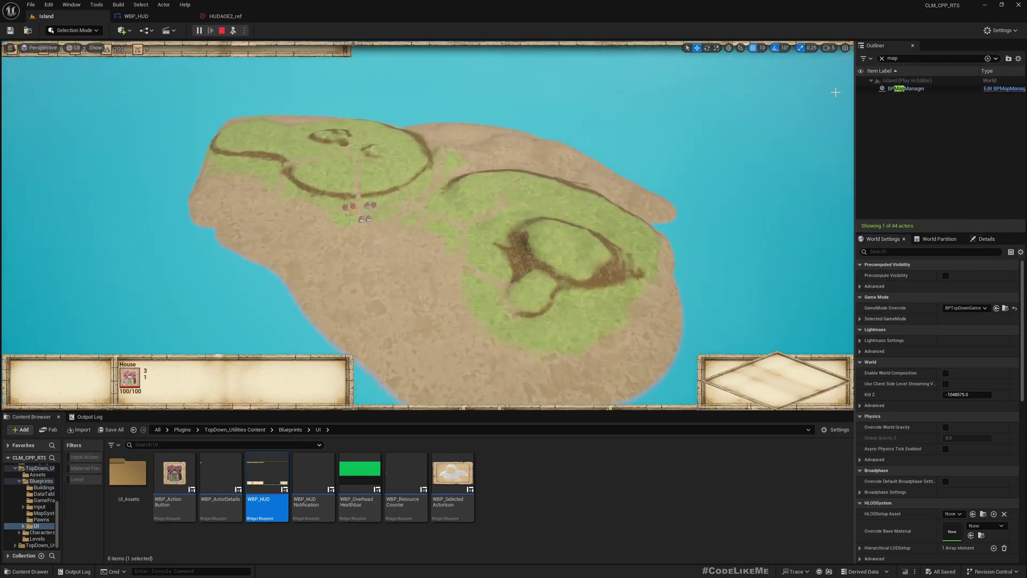
left_click(923, 58)
left_click(926, 58)
type("player")
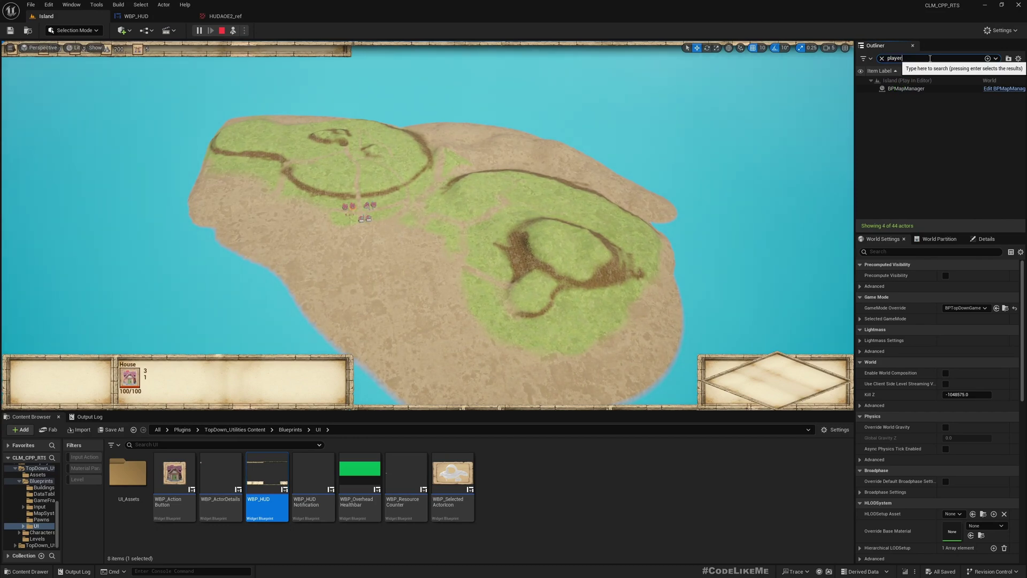
left_click(904, 113)
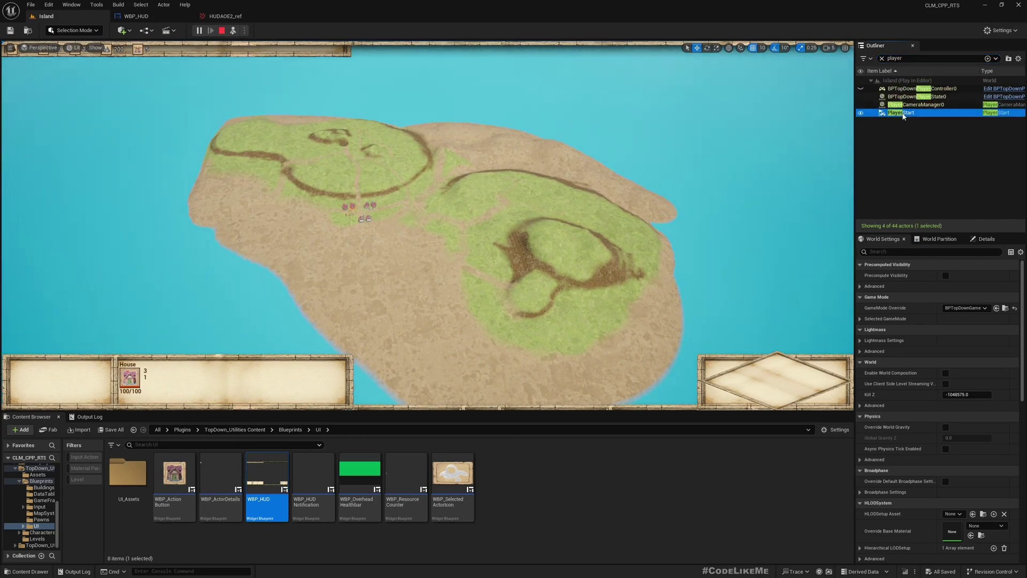
left_click(919, 96)
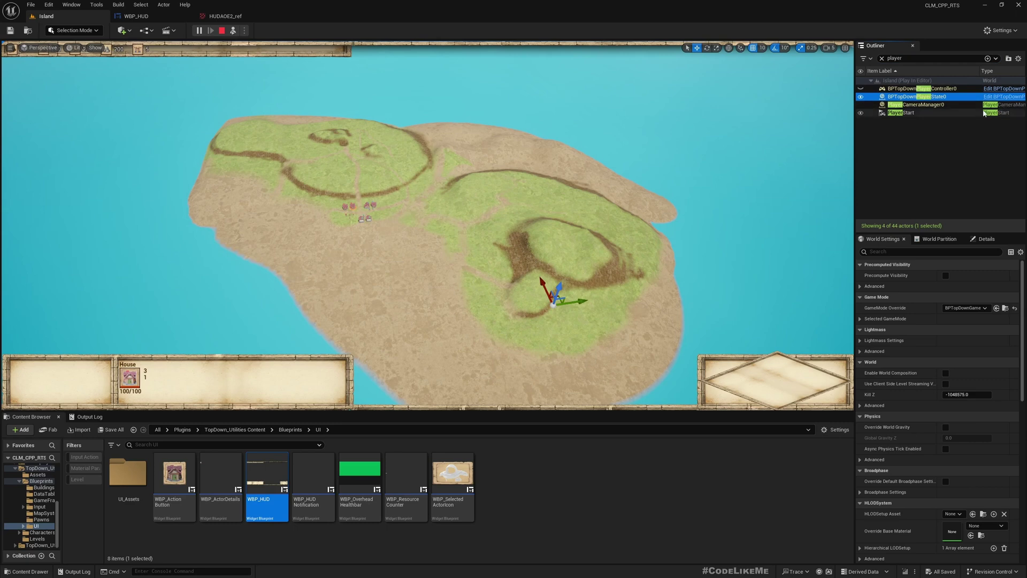
left_click(880, 243)
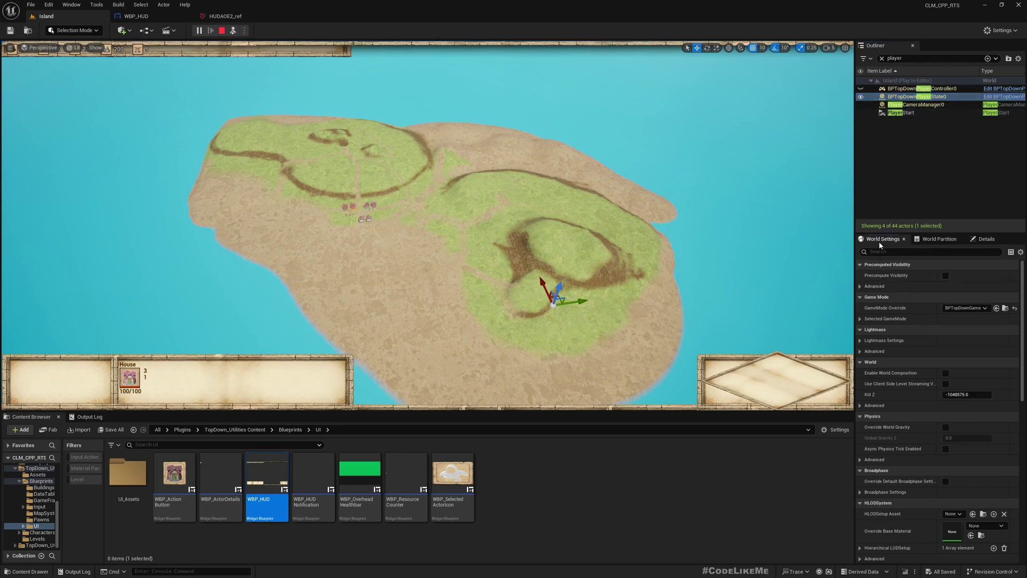
left_click(859, 320)
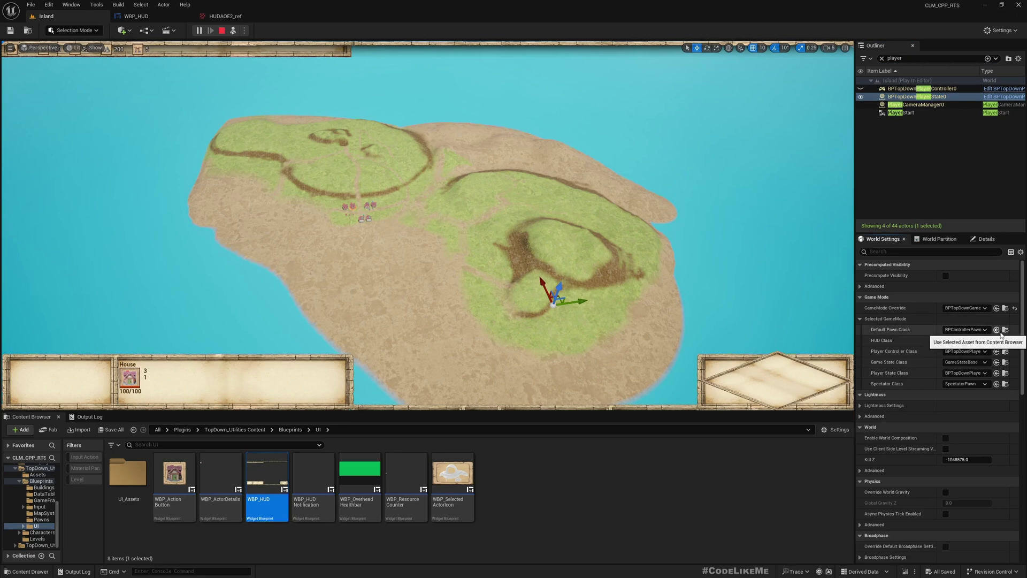
Step: Filter the actors by "controller", select BPControllerPawn0, and show its transform details to check its rotation
left_click(922, 59)
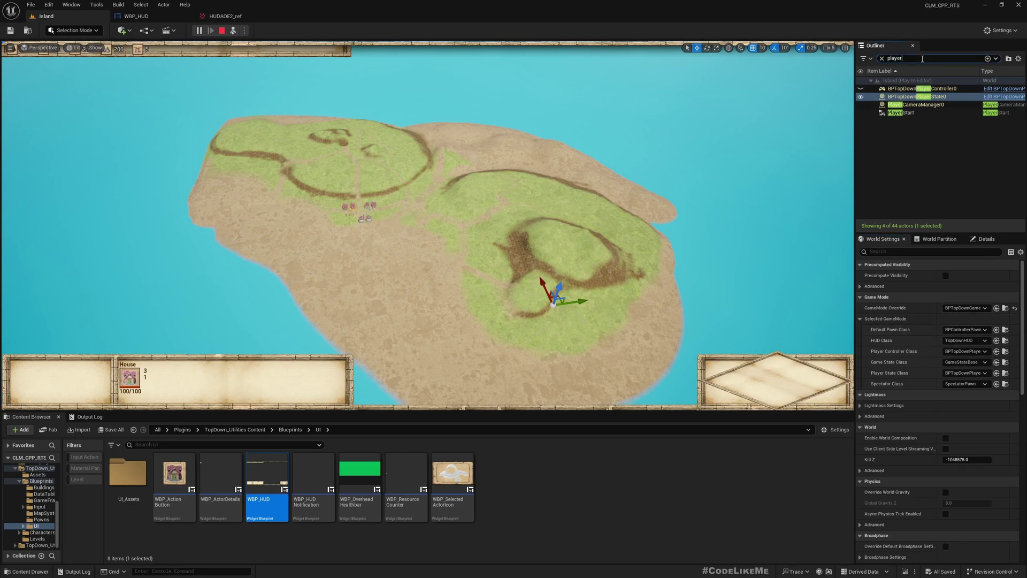
key("BackSpace")
key("BackSpace")
key("BackSpace")
key("BackSpace")
key("BackSpace")
key("BackSpace")
type("controller")
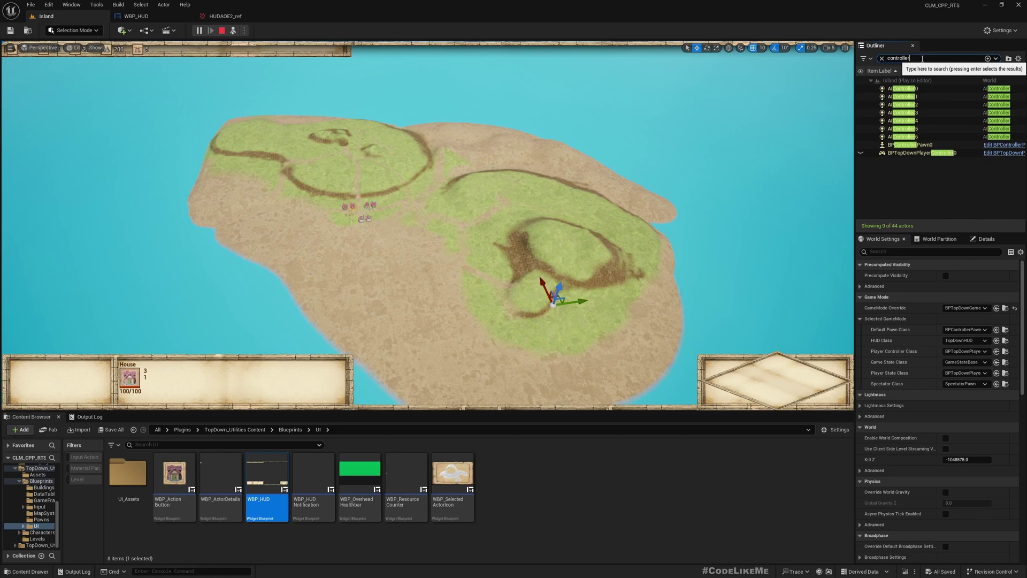
left_click(916, 145)
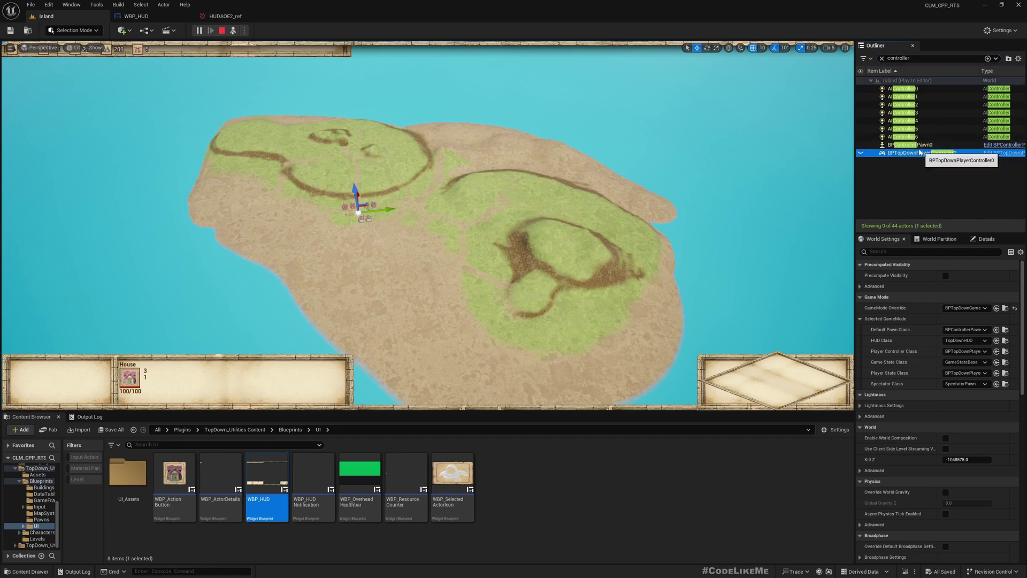
right_click_drag(749, 208, 805, 220)
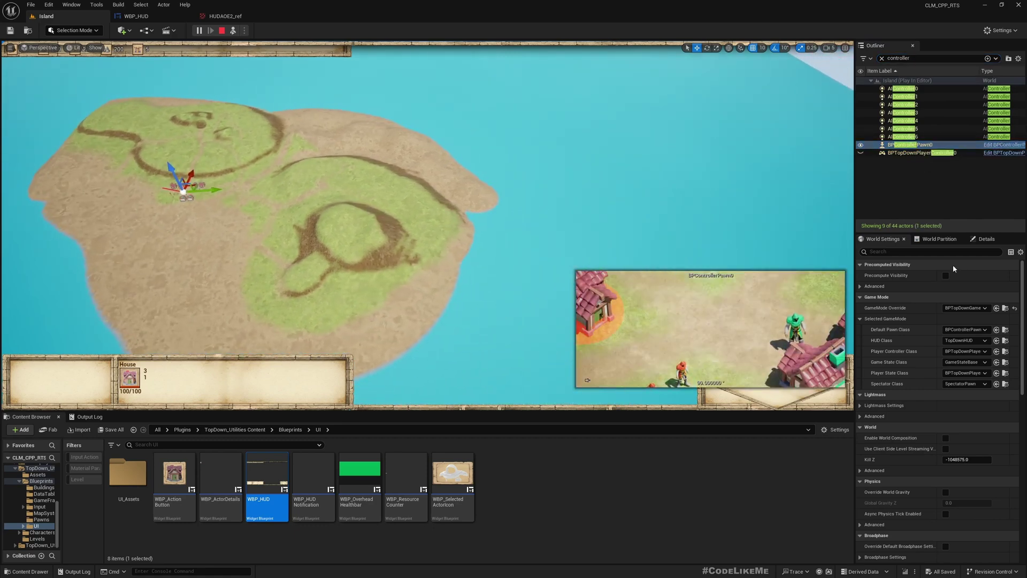
left_click(986, 238)
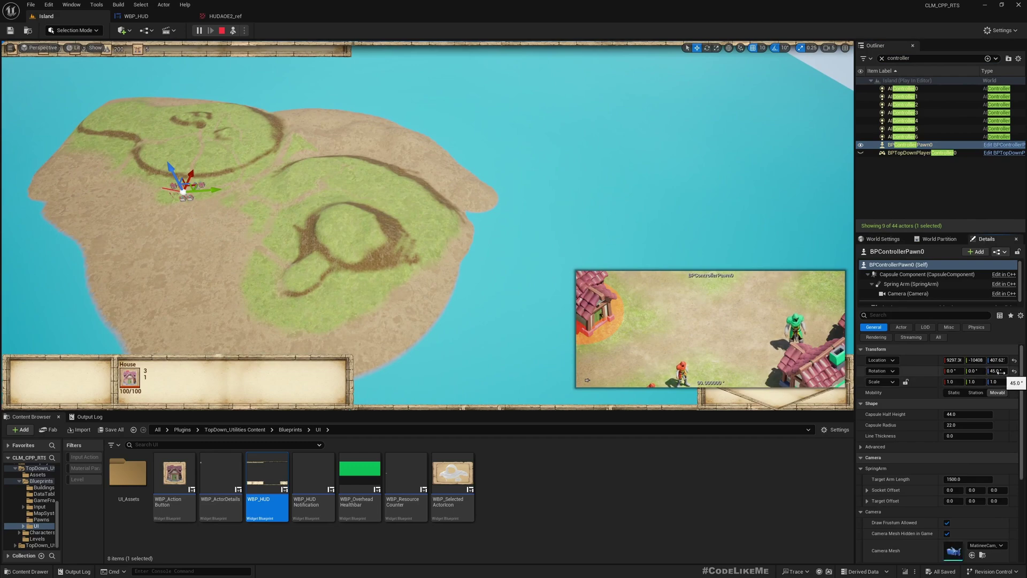
Step: Look over the controller pawn and the houses from several angles to examine the pawn's viewing direction on the island
key("w")
right_click_drag(389, 275, 319, 214)
key("a")
right_click_drag(404, 243, 362, 200)
key("w")
key("s")
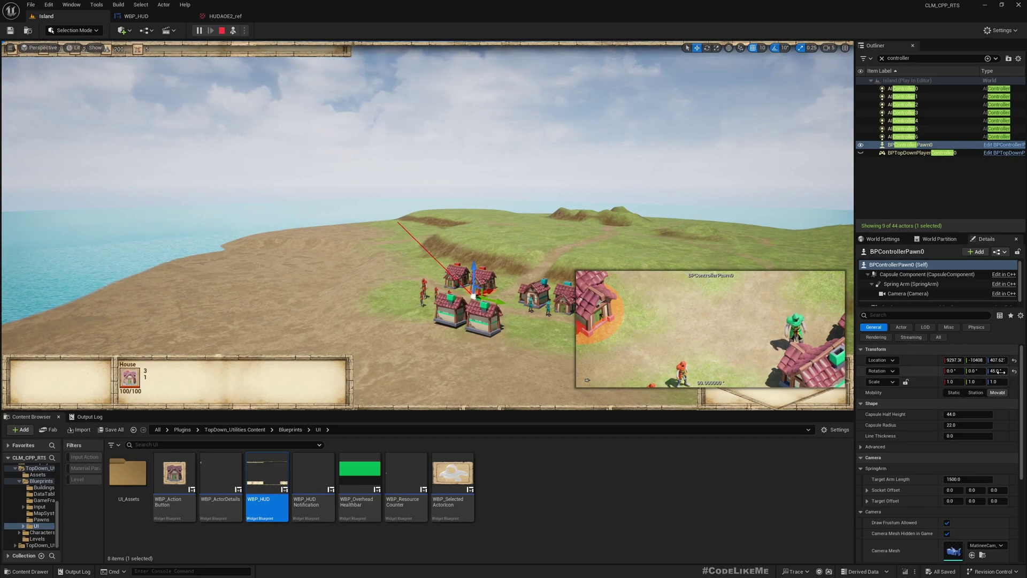
key("a")
right_click_drag(527, 231, 626, 275)
key("w")
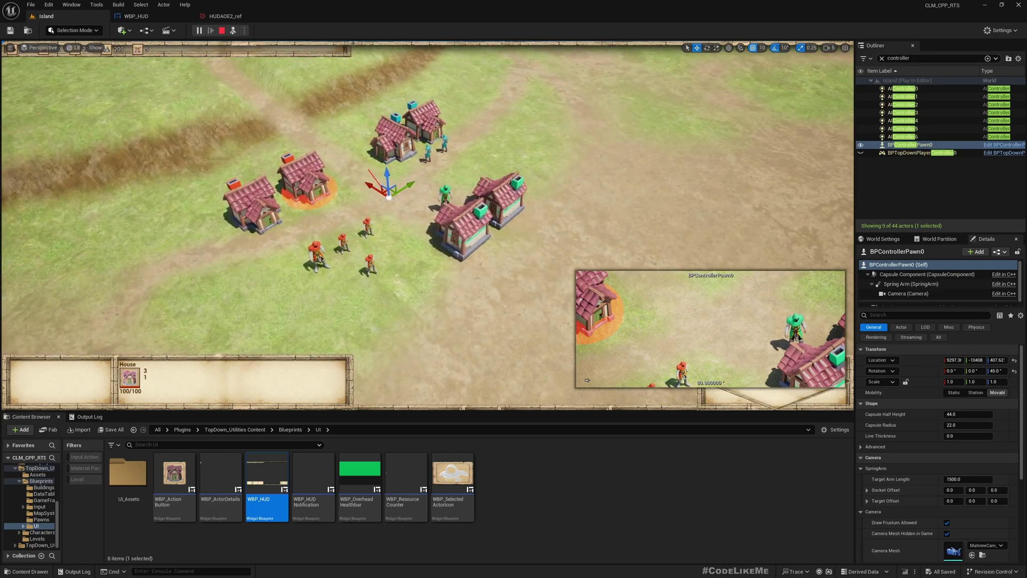
Step: Select the controller pawn's Spring Arm component and examine its rotation and the camera's angle in the level
left_click(907, 284)
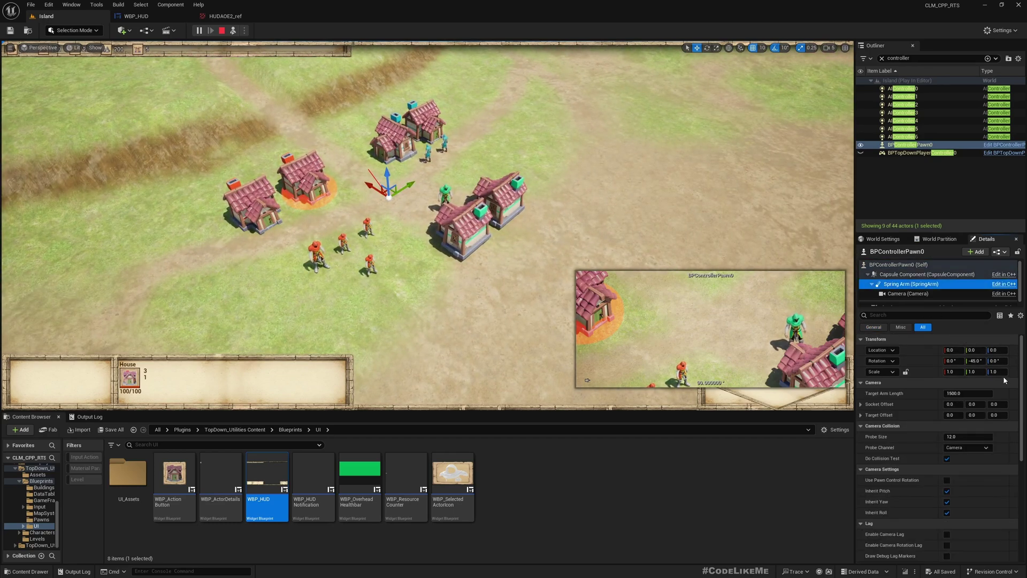
key("s")
right_click_drag(525, 230, 527, 184)
key("w")
key("a")
right_click_drag(356, 102, 378, 140)
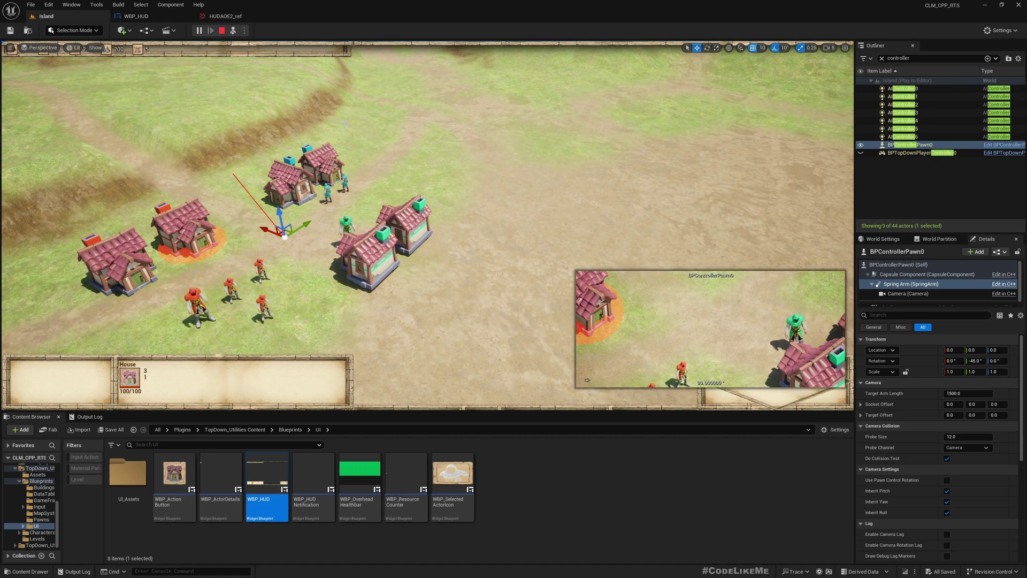
Step: Stop playing, filter the level's actors by "map", and focus the view on BPMapManager
key("Escape")
double_click(929, 58)
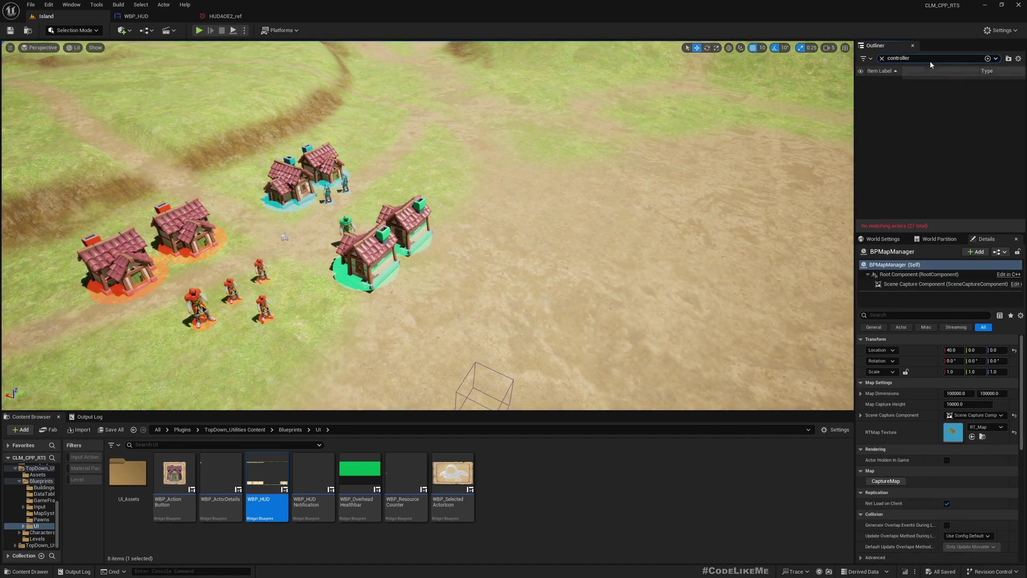
type("map")
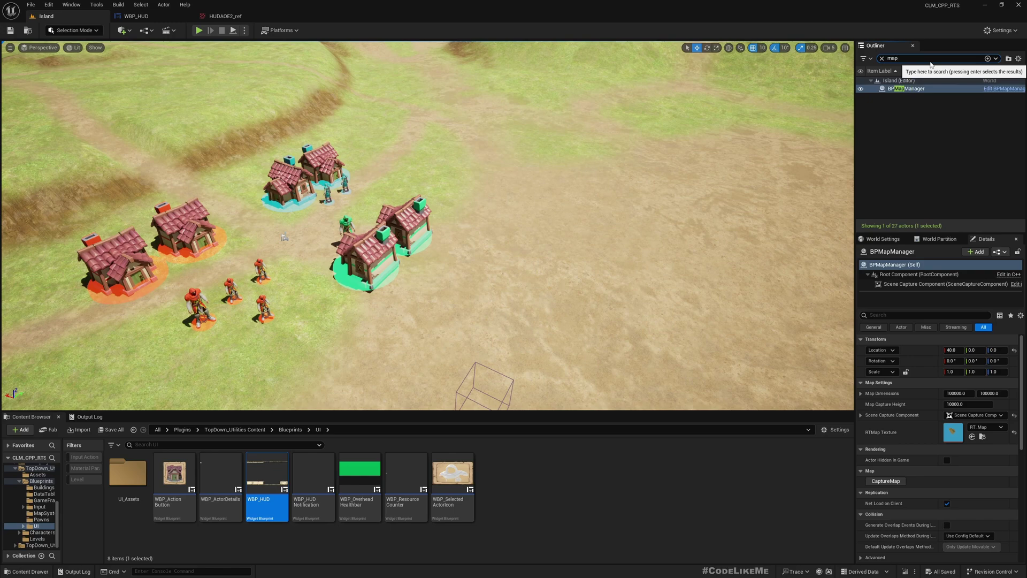
double_click(904, 89)
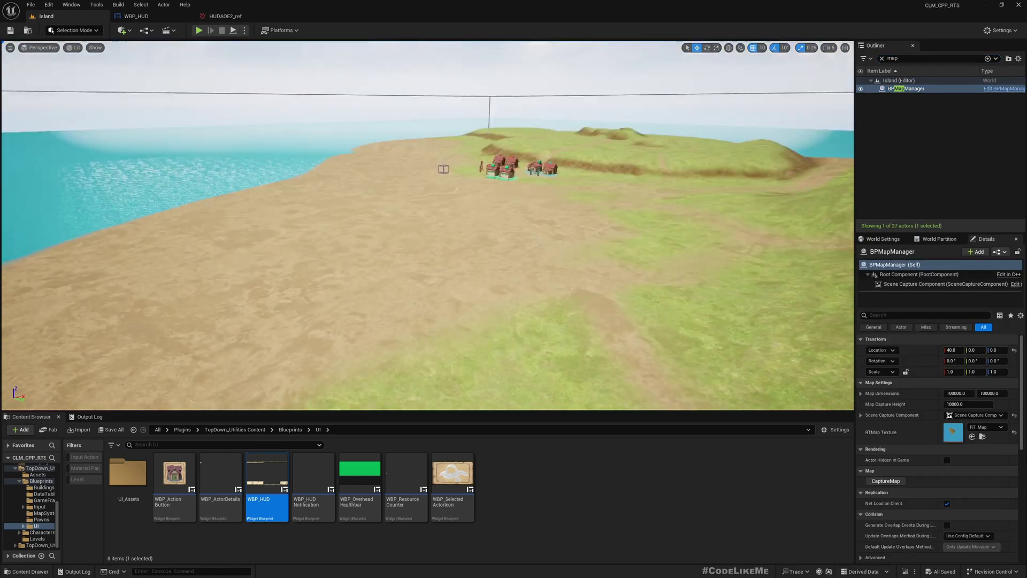
Step: Look over the island around the map manager, switch to Visual Studio, and bring up MapManager.h
right_click_drag(428, 225, 431, 312)
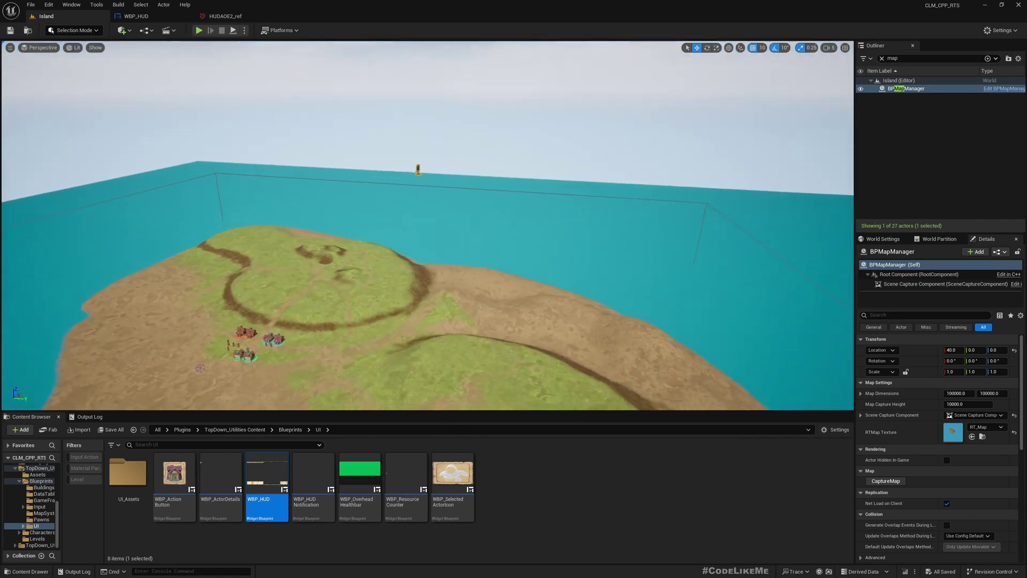
right_click_drag(589, 181, 610, 182)
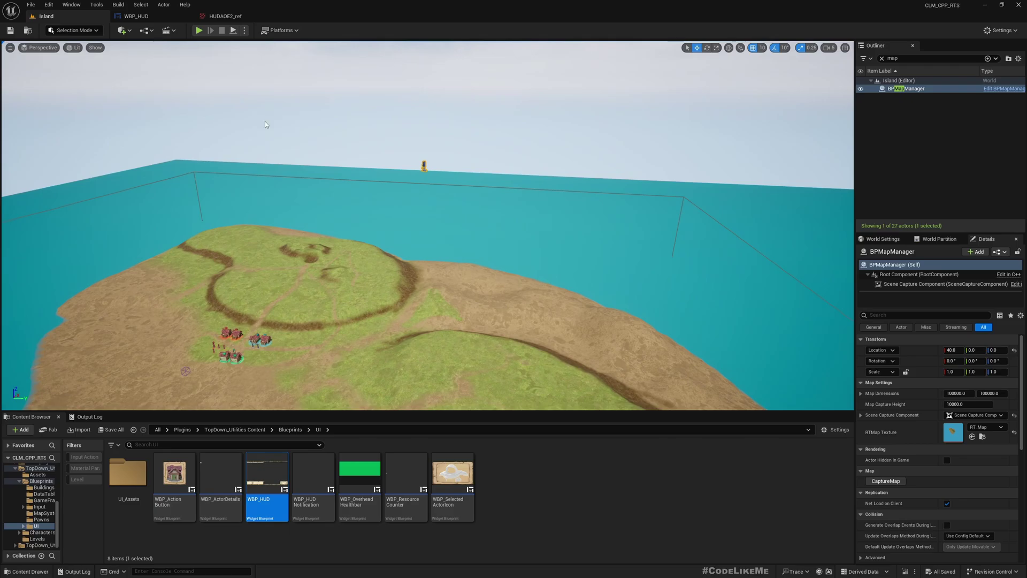
key("alt+Tab")
left_click(86, 32)
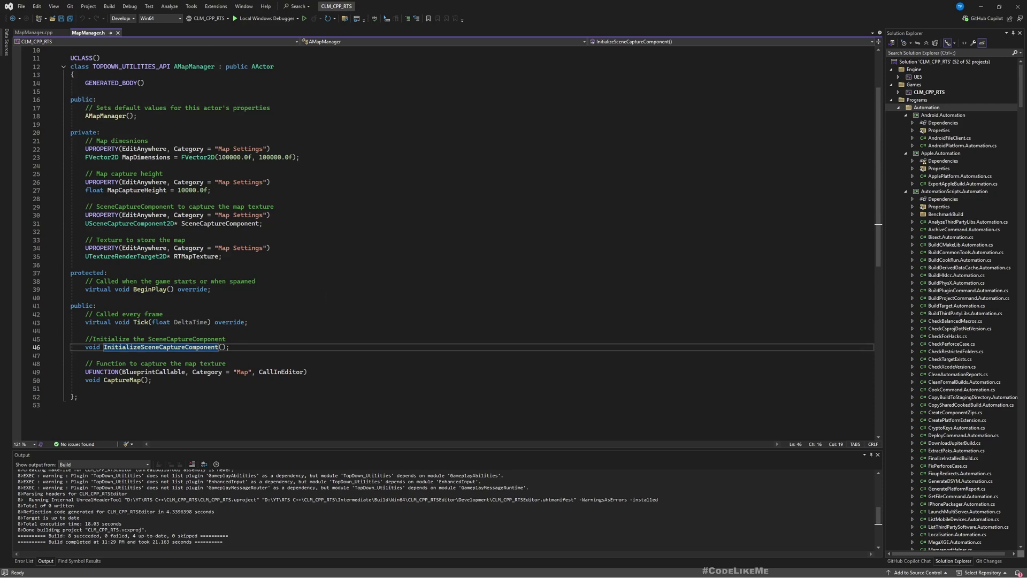
key("alt+Tab")
Step: Below the RTMapTexture declaration, add the comment "// Spring arm component for the SceneCaptureComponent"
left_click(241, 257)
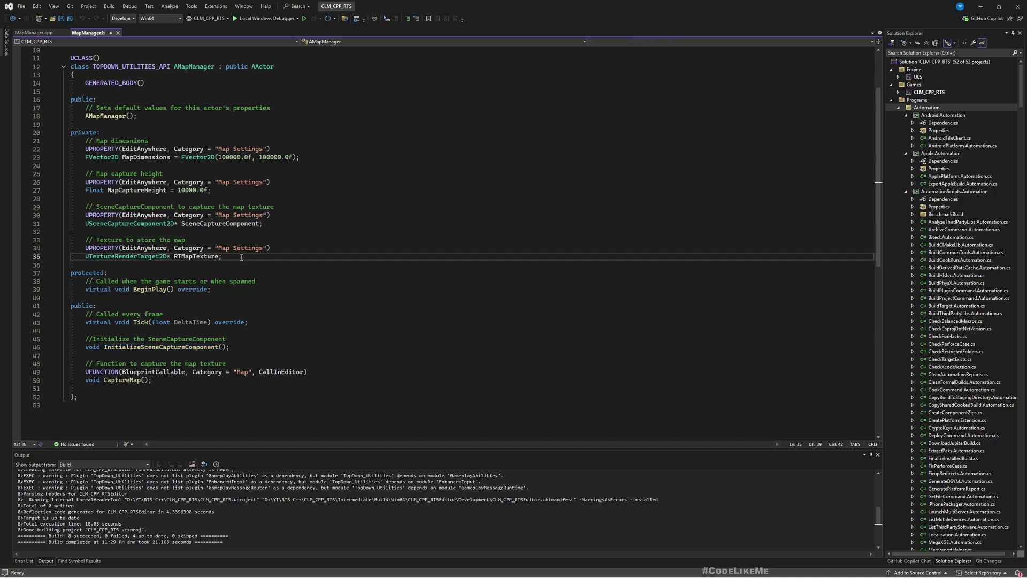
key("Return")
key("Return")
type("// Sp")
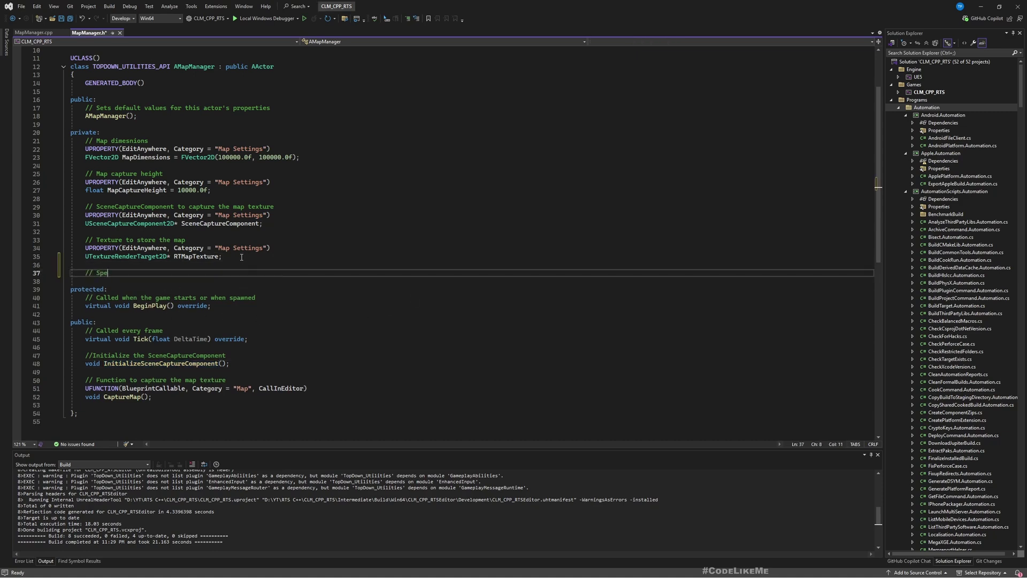
type("ring ar")
key("Tab")
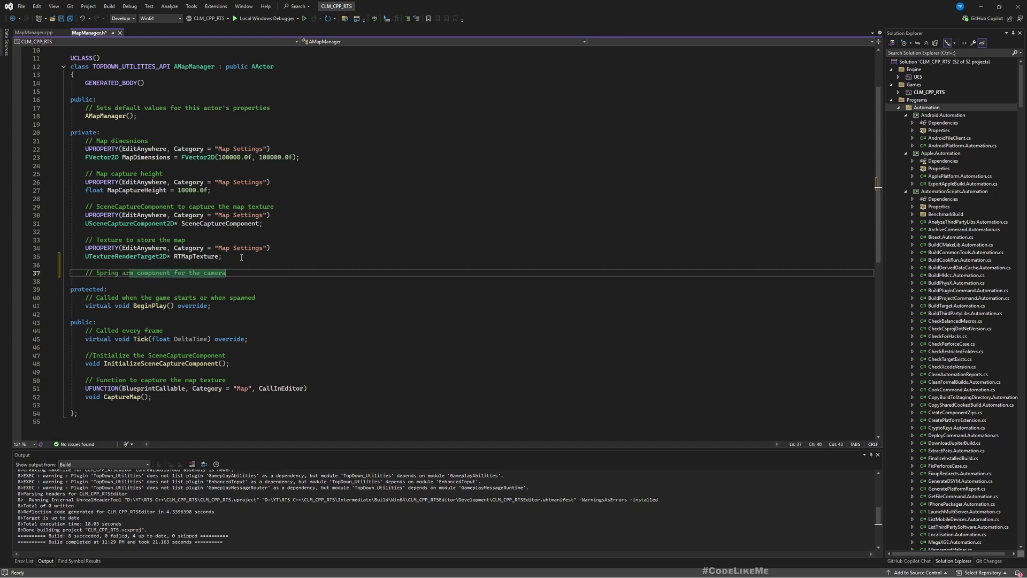
key("BackSpace")
key("BackSpace")
key("BackSpace")
key("BackSpace")
key("BackSpace")
key("BackSpace")
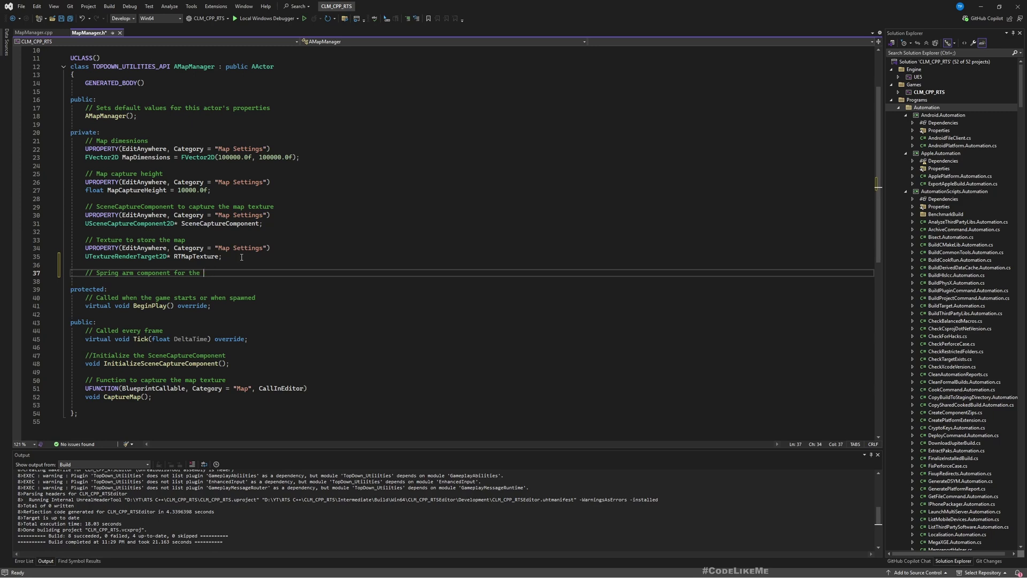
type("Sc")
key("Tab")
Step: Declare USpringArmComponent* SpringArmComponent with UPROPERTY(EditAnywhere, Category = "Map Settings") under the new comment and save the header
key("Return")
key("Tab")
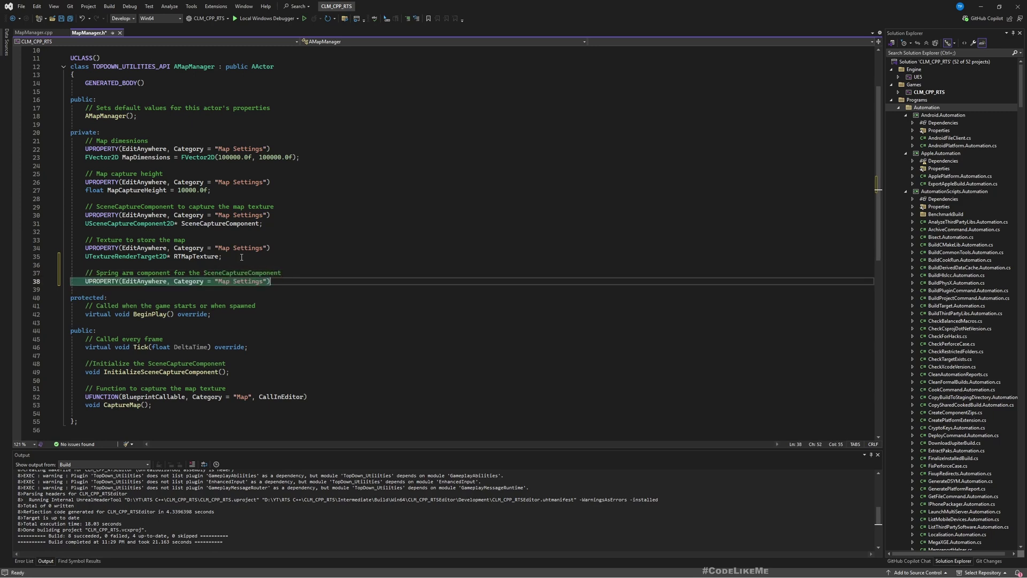
key("Return")
key("Tab")
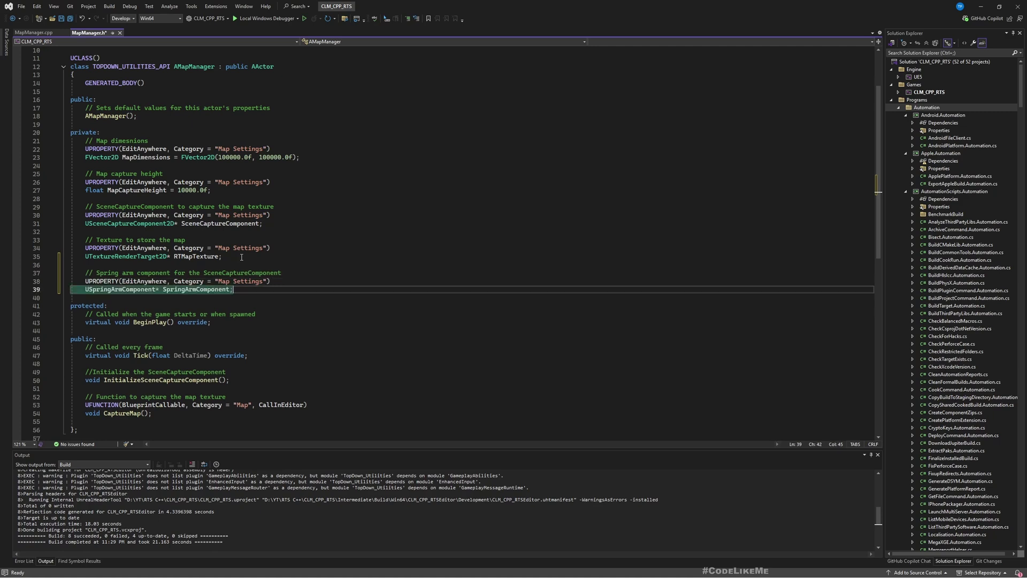
key("ctrl+s")
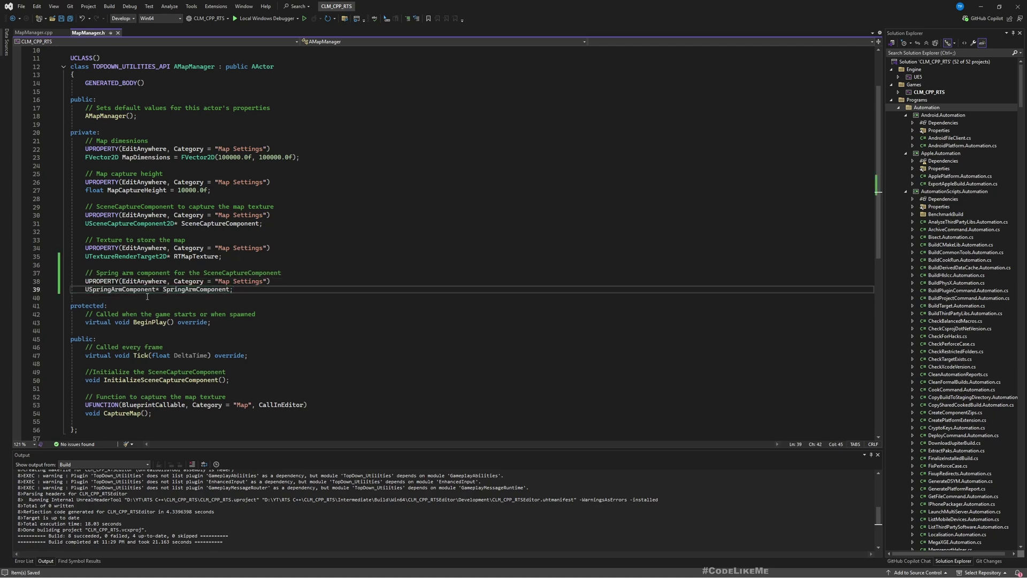
Step: Add the forward declaration "class USpringArmComponent;" below the USceneCaptureComponent2D one and save MapManager.h
double_click(121, 289)
key("ctrl+c")
scroll(210, 239, "up", 3)
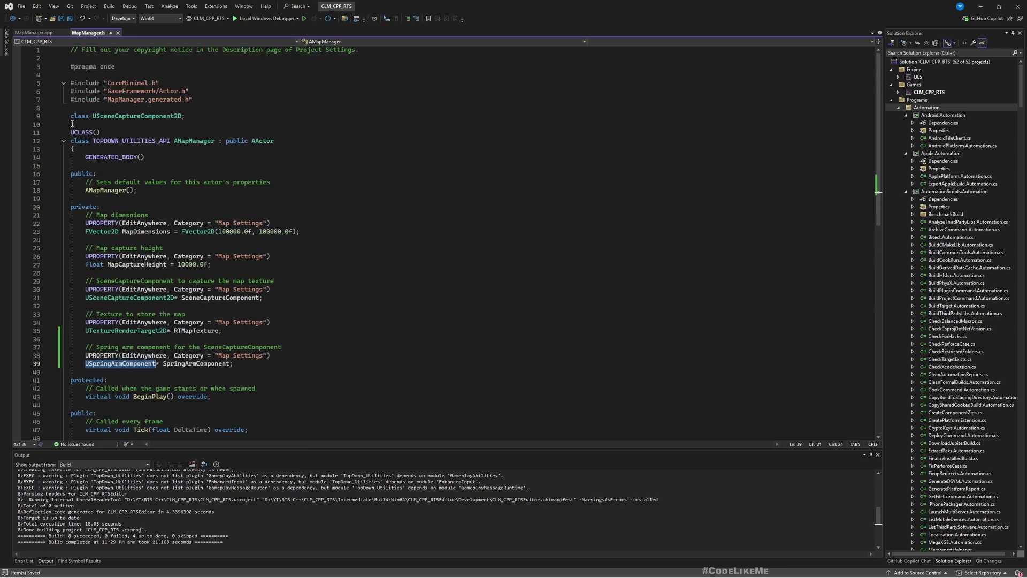
left_click(236, 118)
key("Return")
type("class")
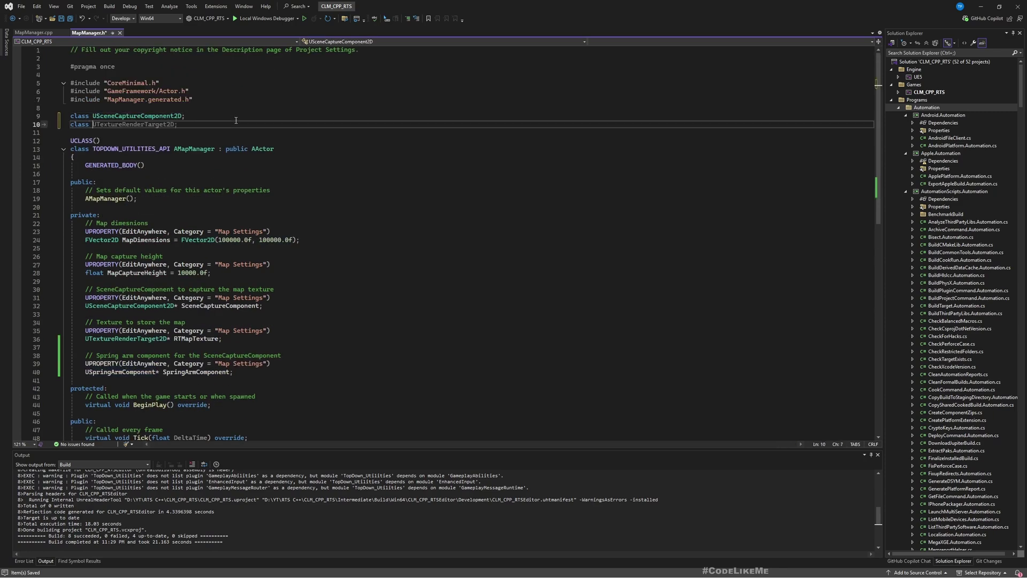
key("ctrl+v")
type(";")
key("ctrl+s")
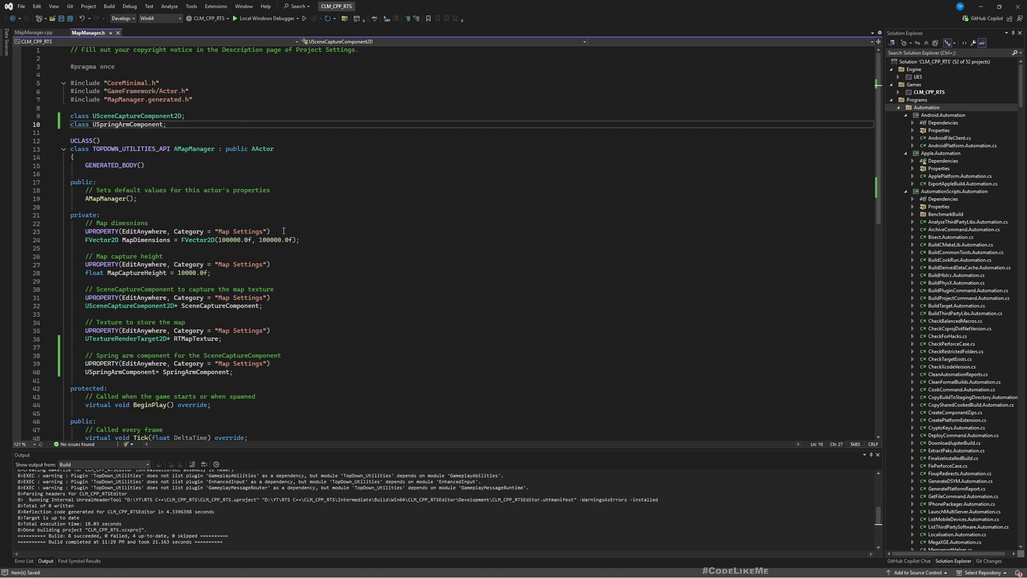
Step: In the MapManager.cpp constructor, add the comment "// Create spring arm component" after the SetRootComponent call
scroll(292, 226, "down", 2)
left_click(332, 225)
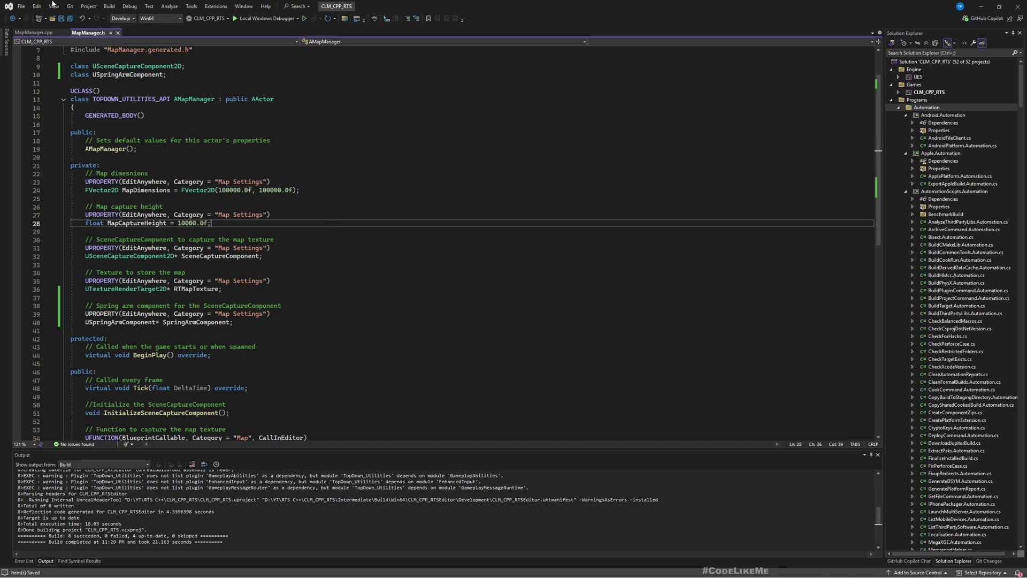
left_click(33, 32)
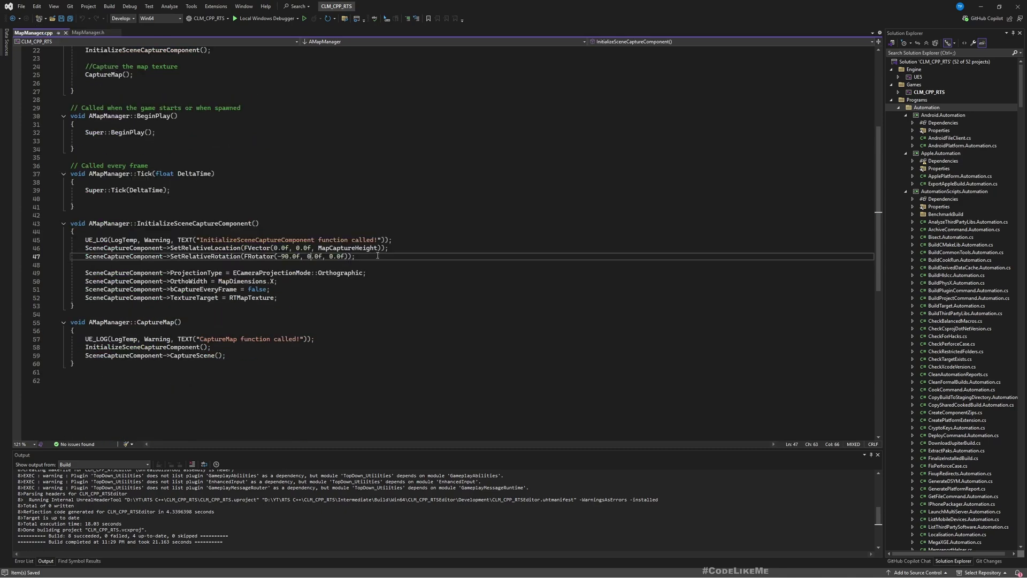
scroll(377, 256, "up", 7)
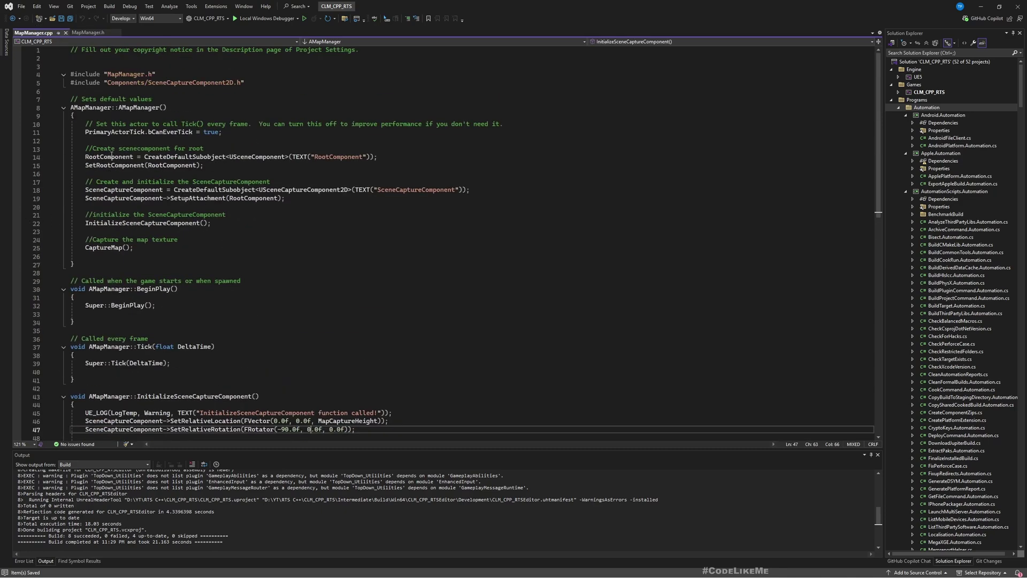
left_click(223, 164)
key("Return")
key("Return")
type("//")
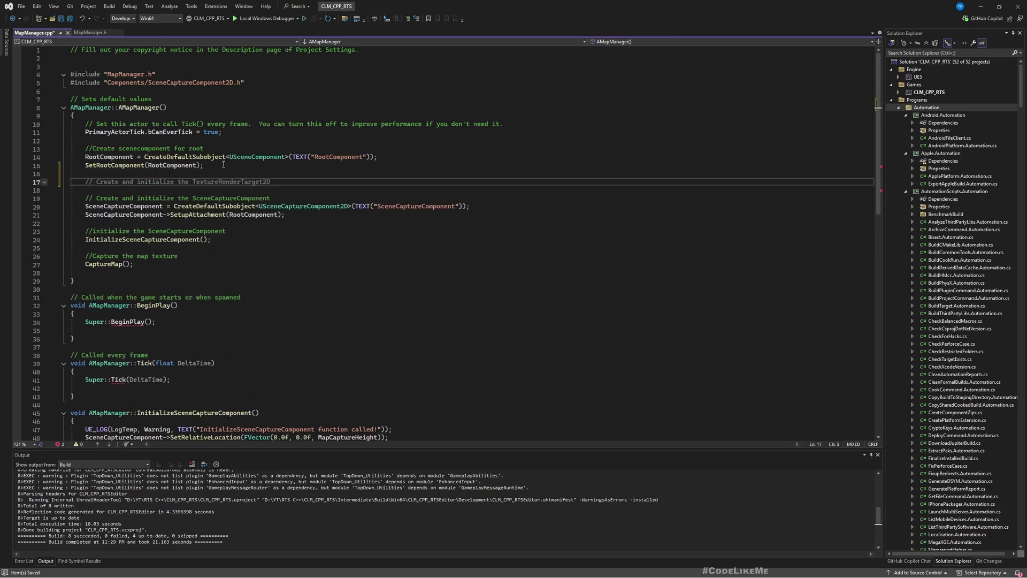
type(" Create spring arm component")
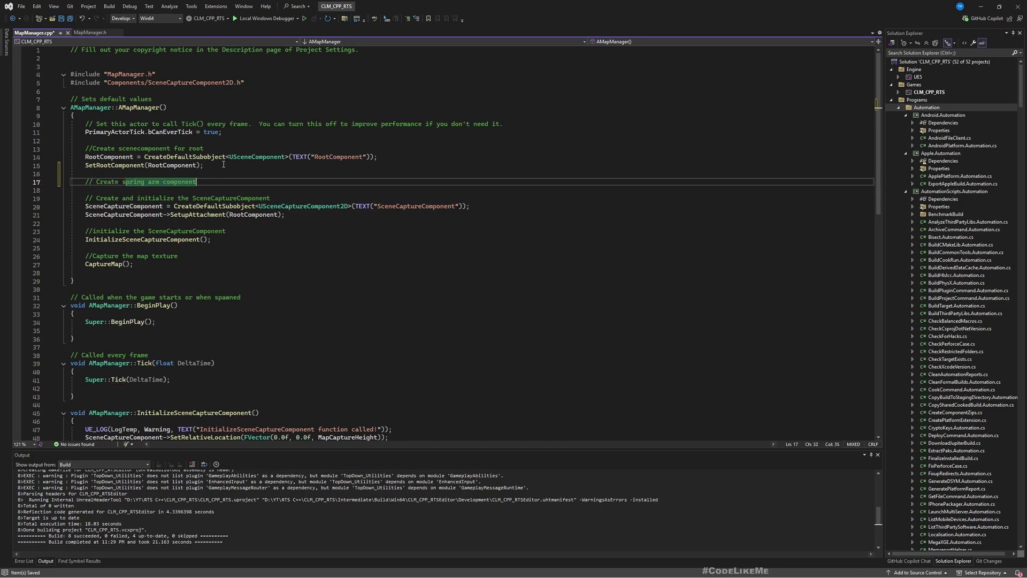
Step: Create SpringArmComponent as a USpringArmComponent default subobject named "SpringArmComponent" and attach it to RootComponent
key("Return")
key("Tab")
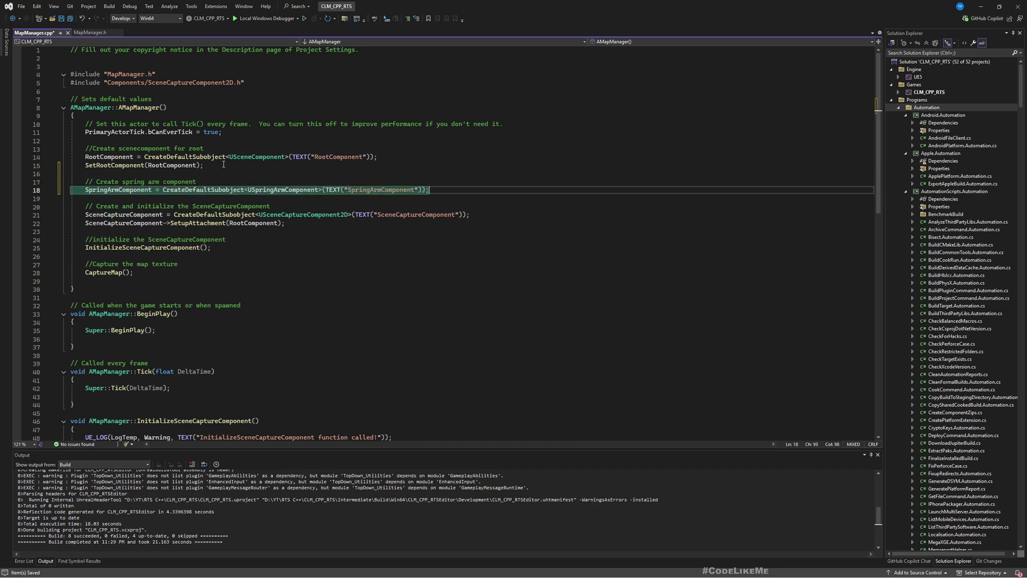
key("Return")
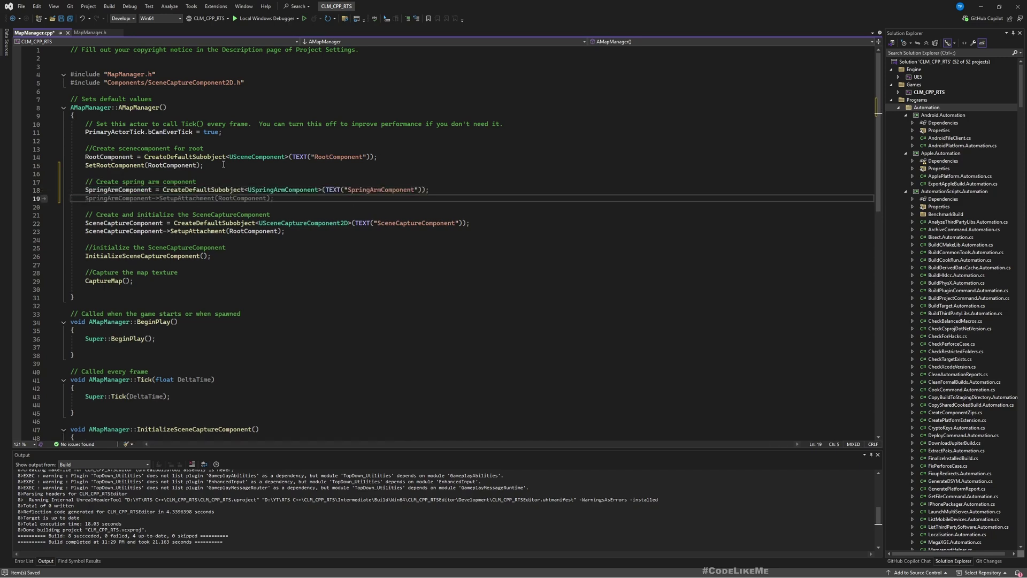
key("Tab")
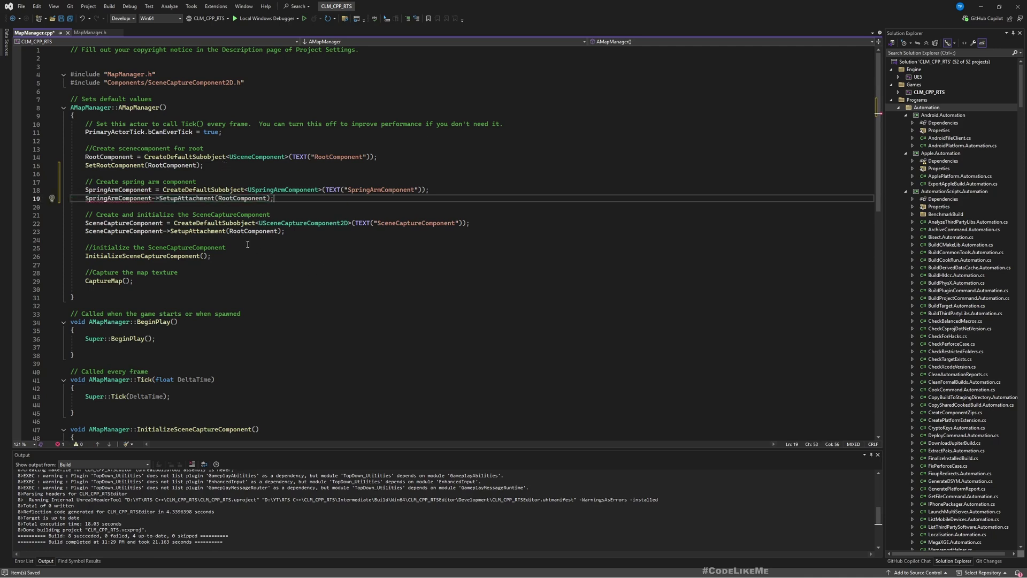
Step: Add #include "GameFramework/SpringArmComponent.h" below the SceneCaptureComponent2D include and save MapManager.cpp
double_click(95, 199)
key("ctrl+c")
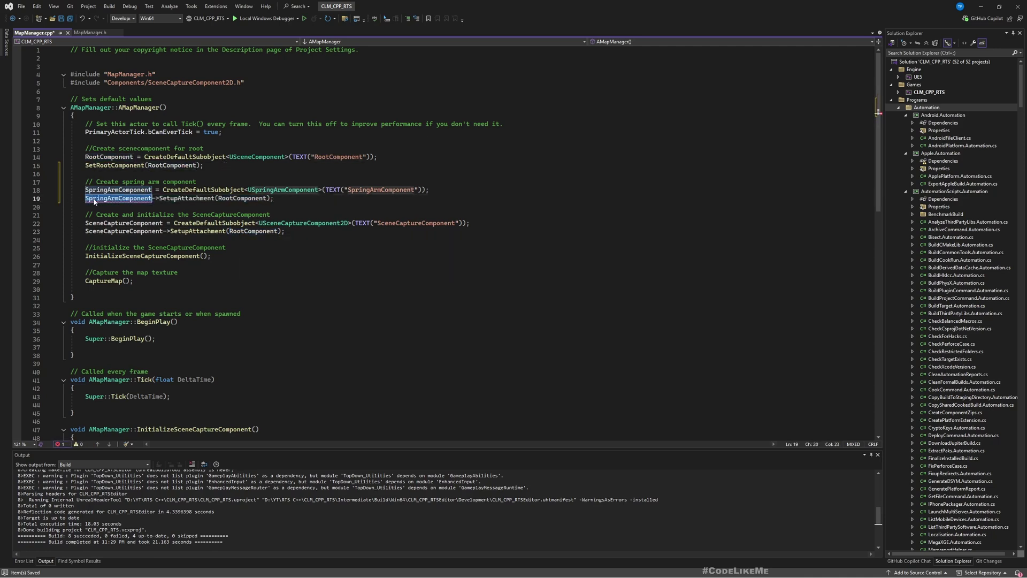
left_click(265, 85)
key("Return")
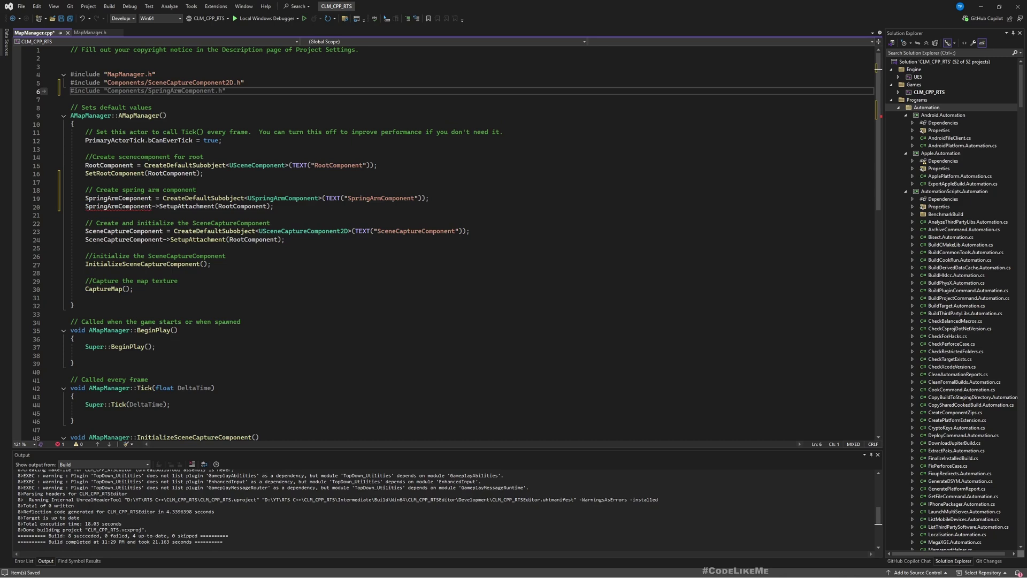
key("alt+Tab")
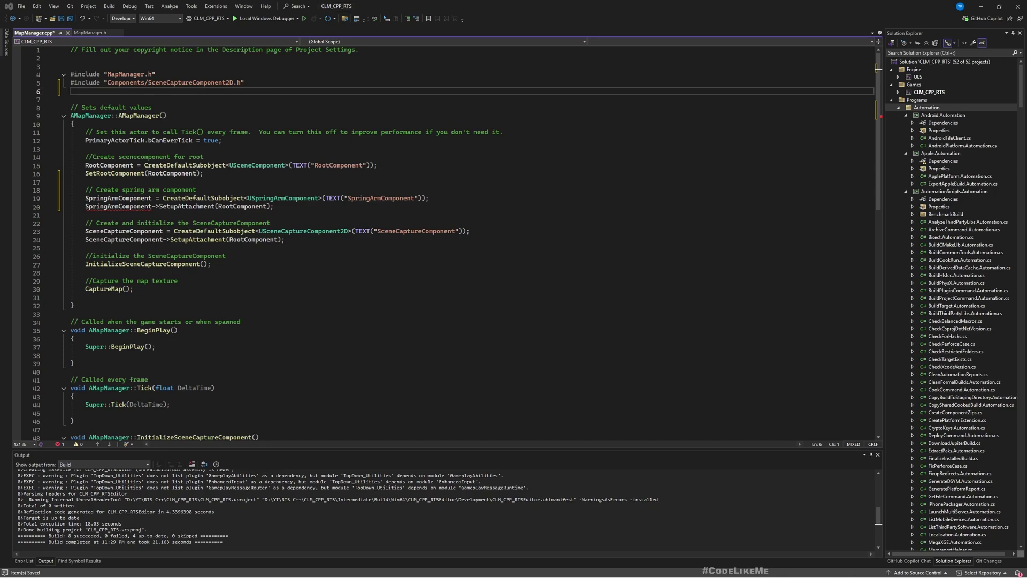
left_click(256, 84)
left_click(257, 90)
type("#include \"GameFramework/SpringArmComponent.h\"")
left_click(263, 83)
key("Delete")
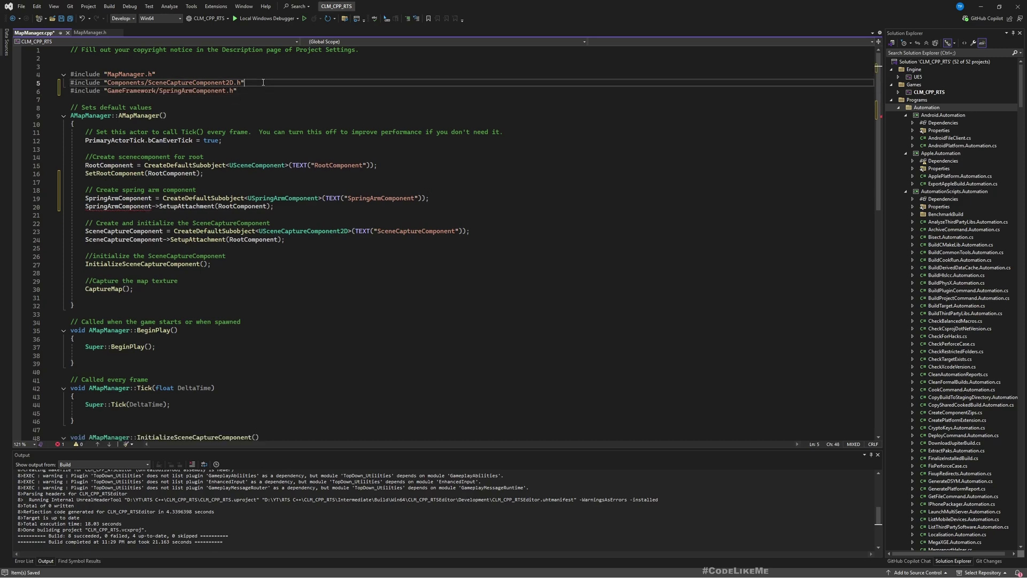
key("ctrl+s")
Step: Change SceneCaptureComponent's SetupAttachment argument to SpringArmComponent and save the file
left_click(128, 206)
double_click(253, 239)
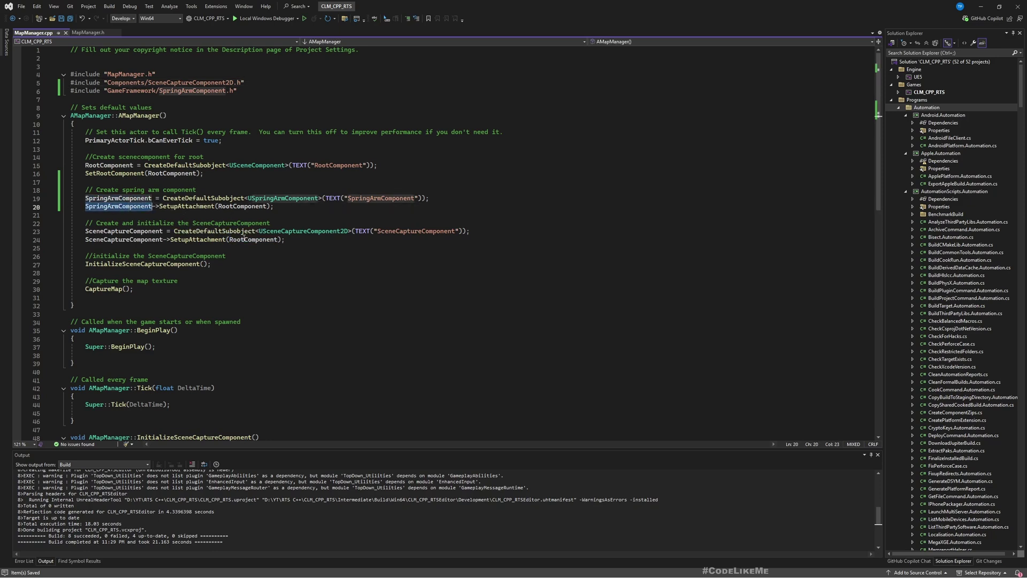
key("ctrl+v")
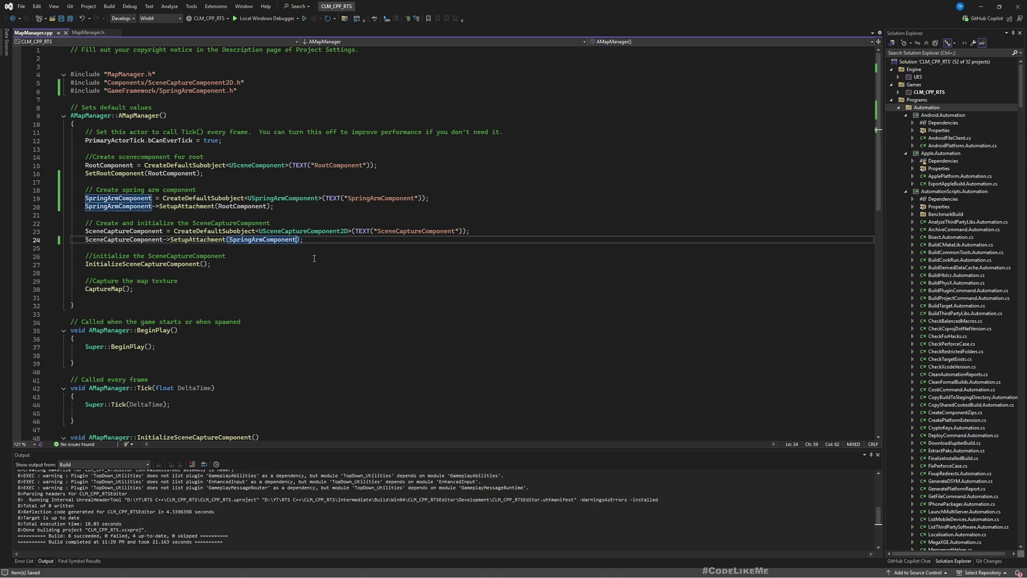
left_click(62, 19)
Step: Switch to Unreal Editor, recompile the code with Live Coding, and close the log window
key("alt+Tab")
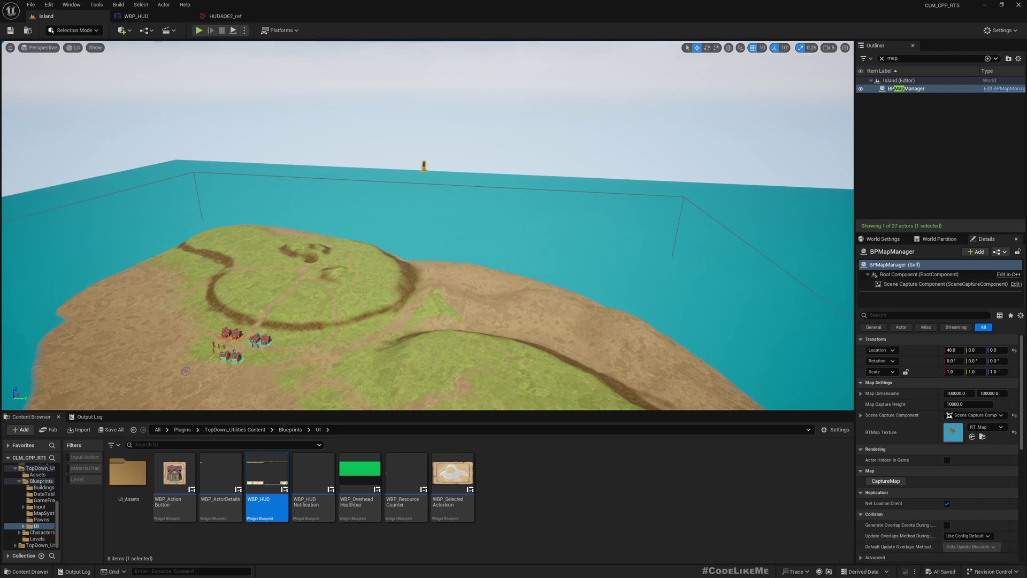
key("ctrl+alt+F11")
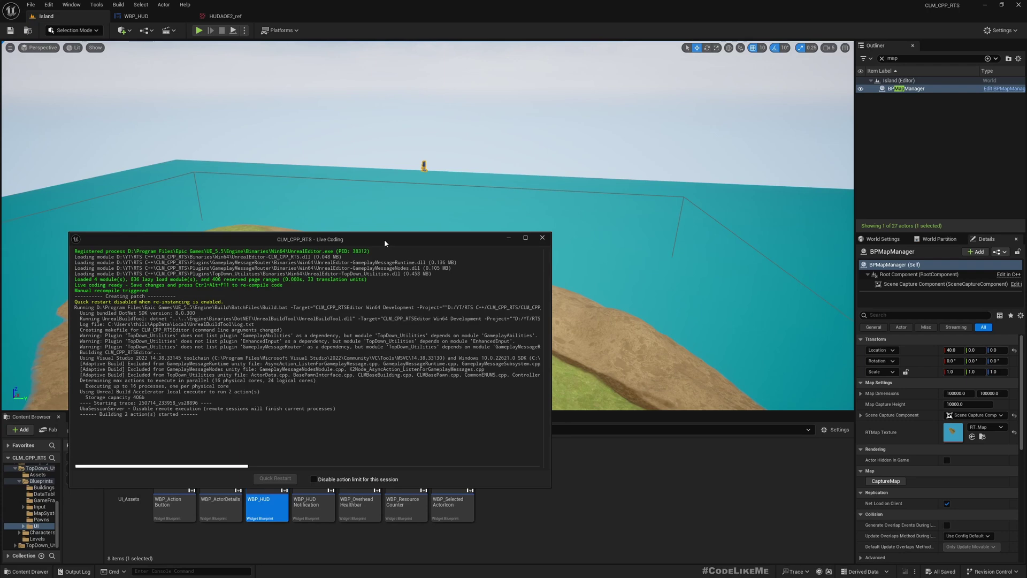
left_click(540, 238)
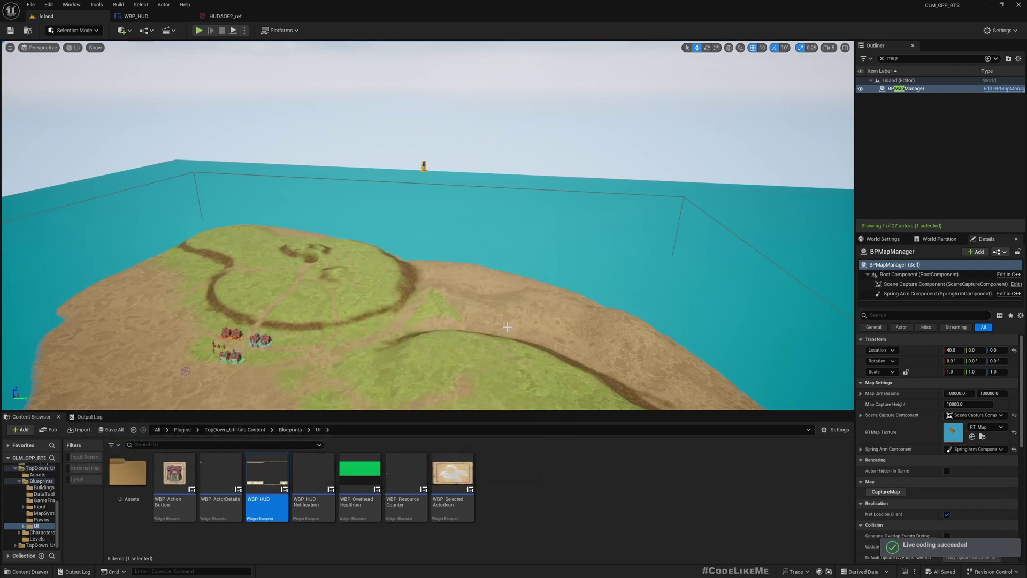
Step: Open the BPMapManager blueprint from the level's actor list and show it in the full Blueprint editor
right_click_drag(512, 347, 456, 333)
left_click(993, 91)
left_click(992, 89)
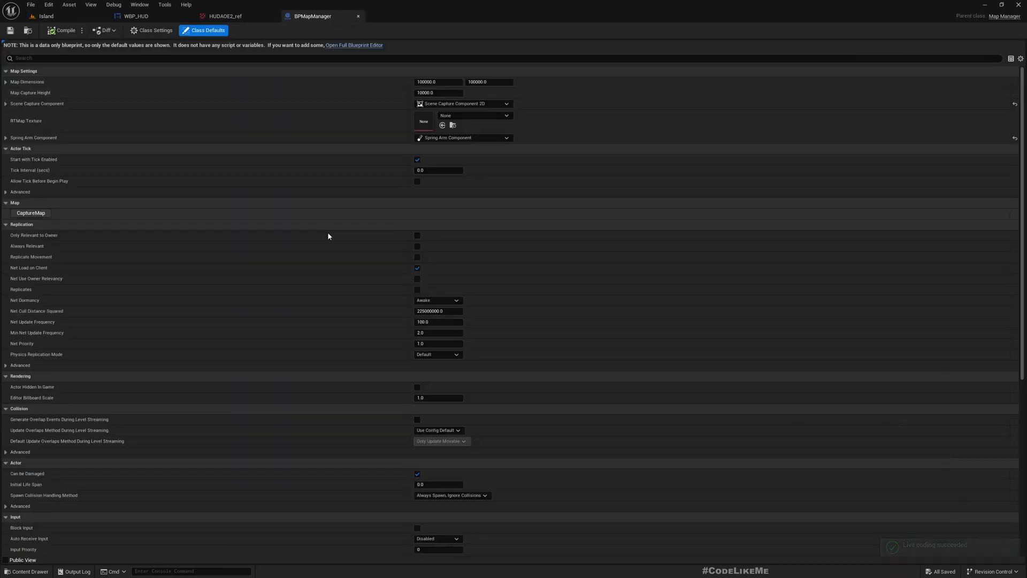
left_click(348, 46)
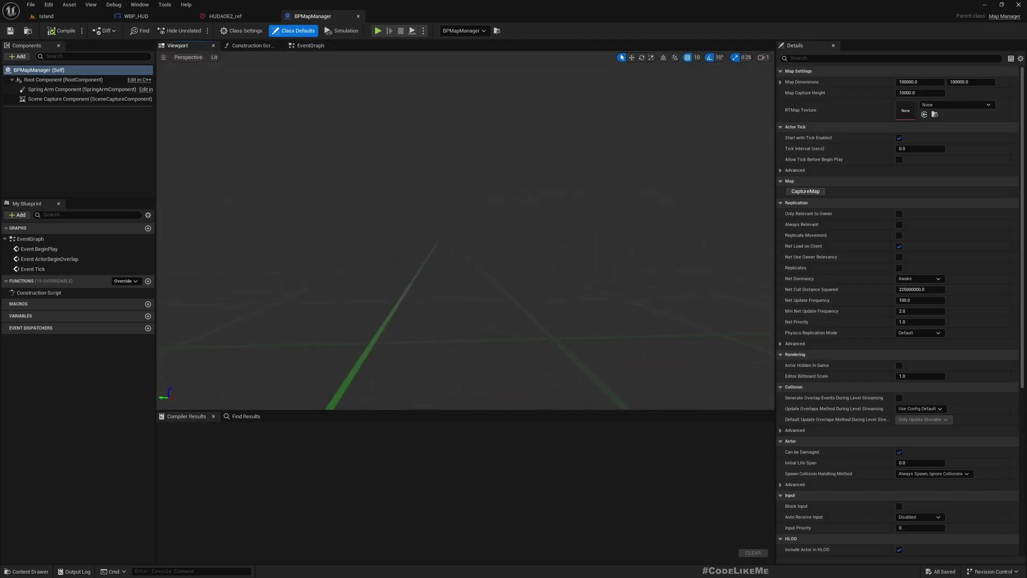
Step: Examine the Spring Arm and Scene Capture components of BPMapManager, including their hierarchy and transform settings
left_click(52, 90)
right_click_drag(451, 239, 471, 243)
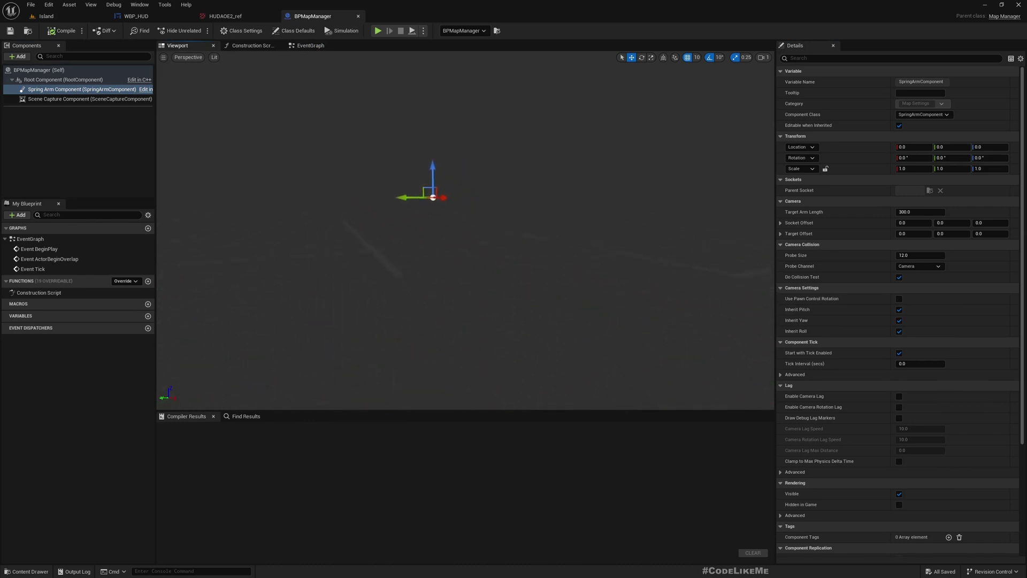
right_click_drag(459, 217, 439, 208)
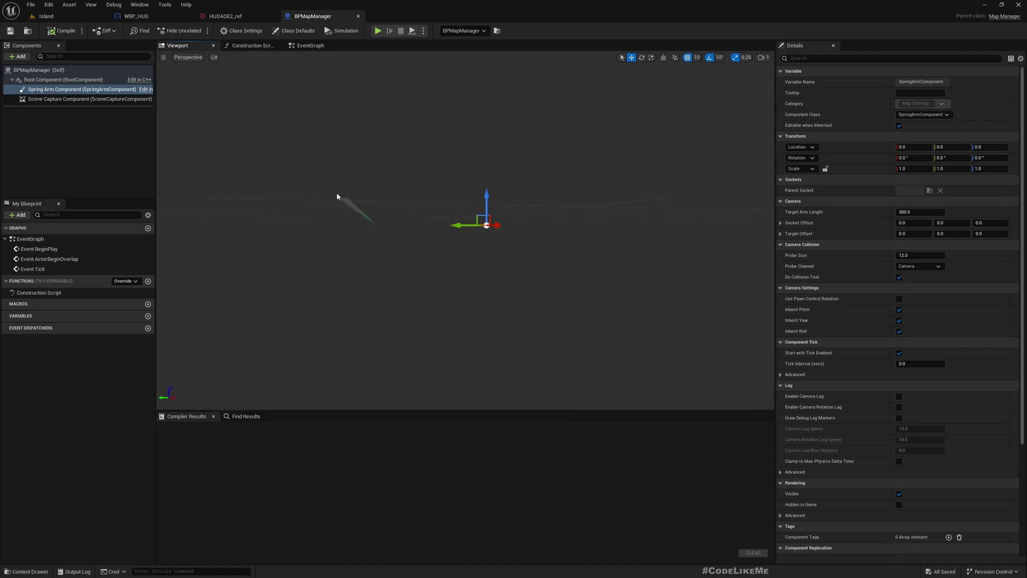
left_click(91, 99)
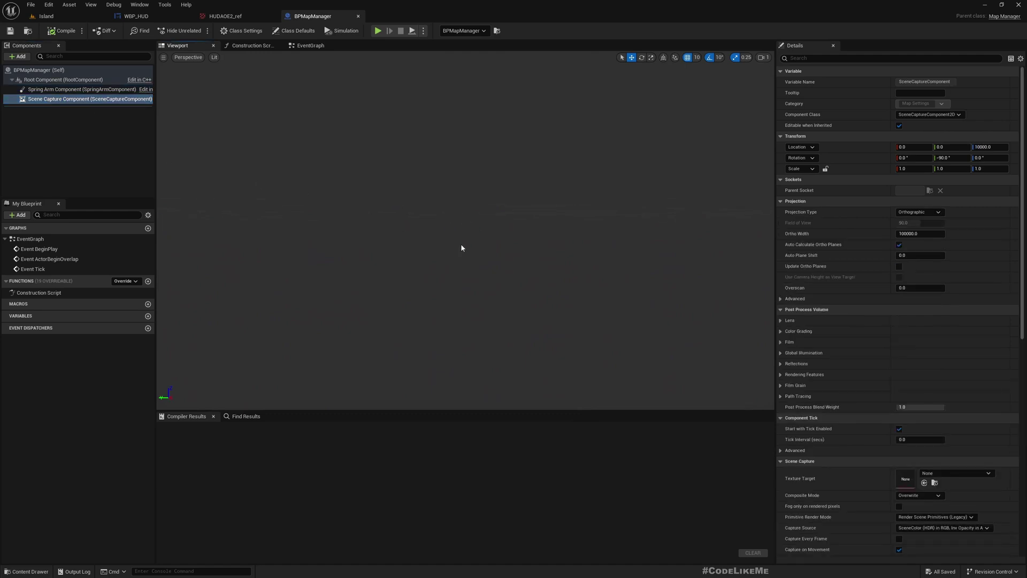
Step: Compile the BPMapManager blueprint and delete its actor from the Island level
key("f")
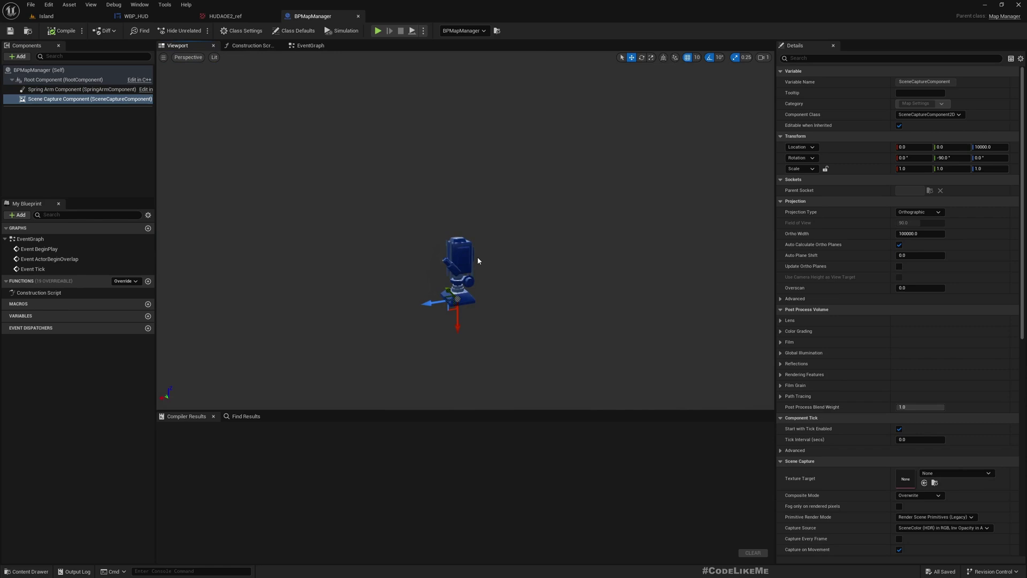
key("F7")
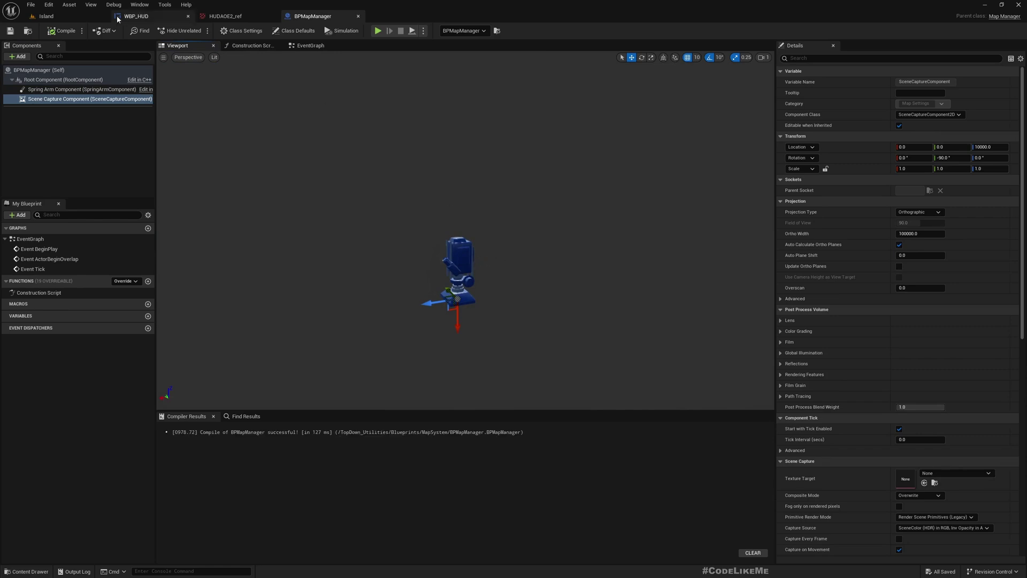
left_click(46, 16)
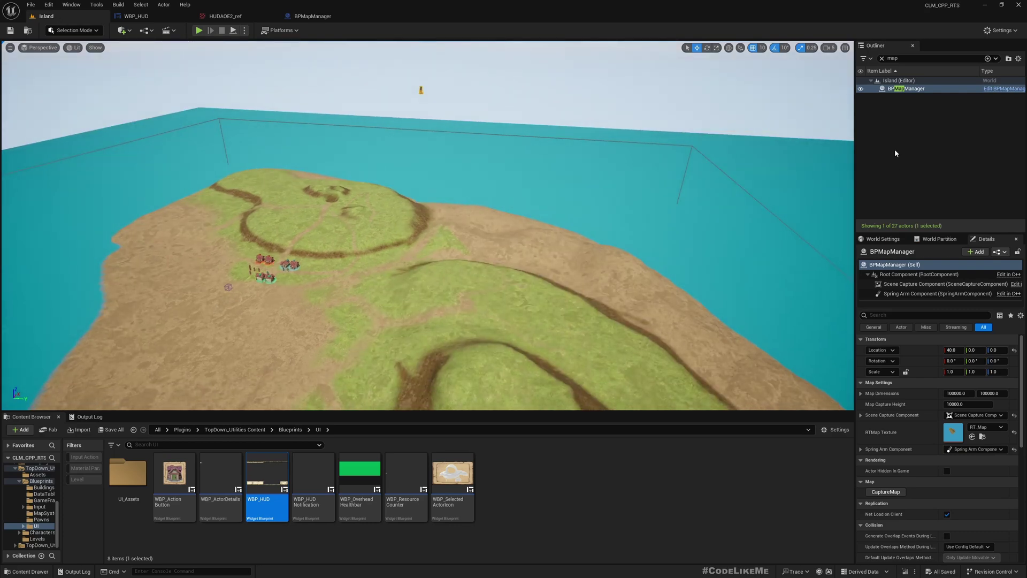
left_click(895, 153)
left_click(892, 89)
key("Delete")
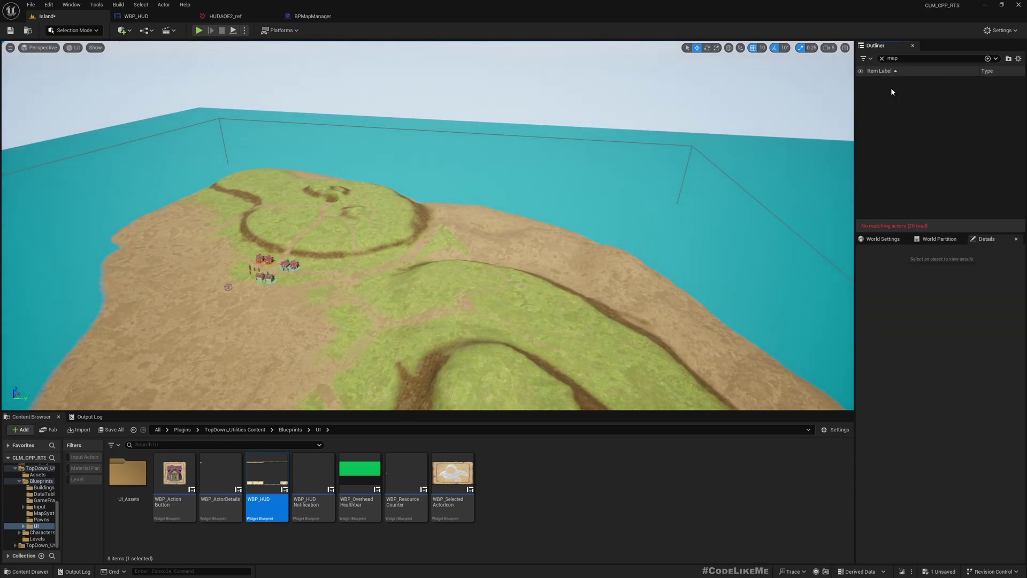
Step: Close the BPMapManager blueprint, place a fresh BPMapManager from the MapSystem folder in the Island level, and delete it again
left_click(313, 16)
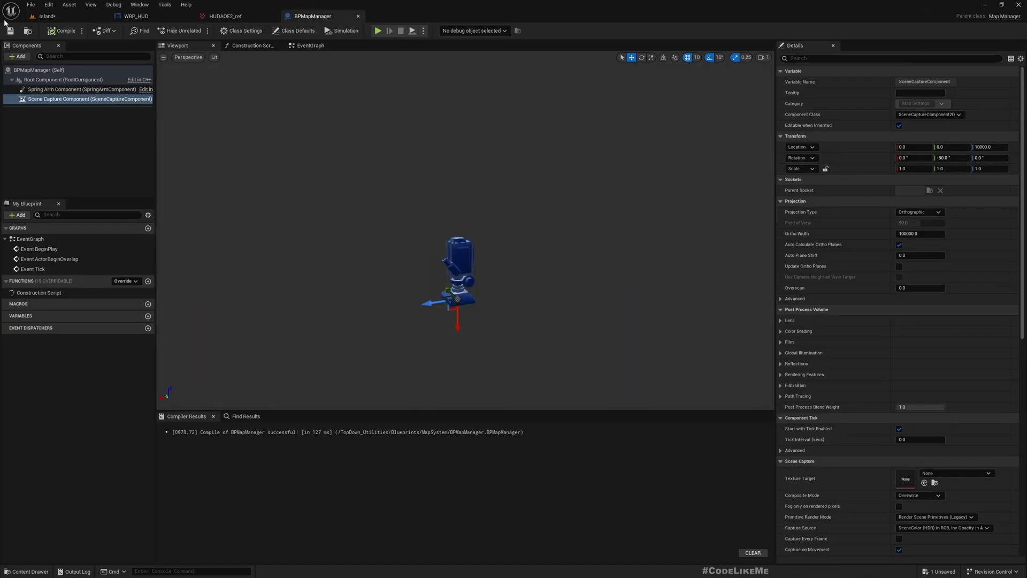
left_click(27, 32)
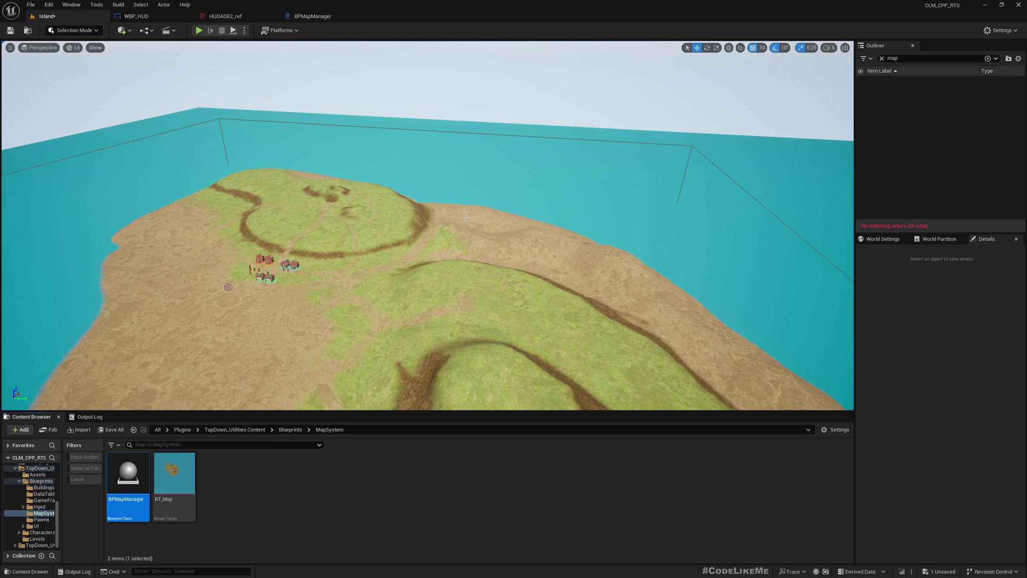
left_click(358, 16)
left_click_drag(128, 473, 356, 360)
mouse_move(348, 291)
right_mouse_down()
mouse_move(344, 241)
mouse_move(363, 282)
right_mouse_up()
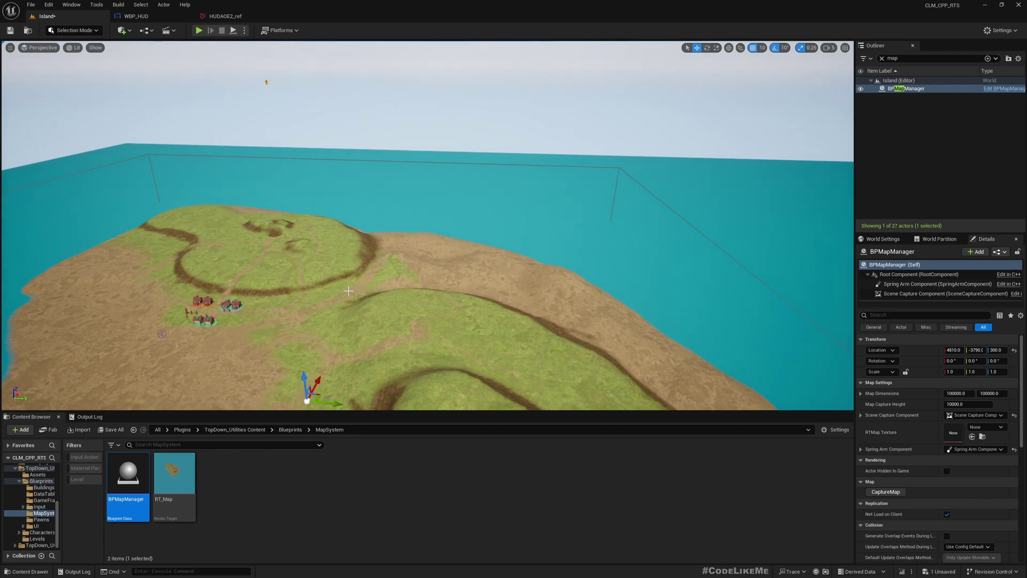
key("Delete")
Step: Close Unreal Editor, saving the Island level, and switch to the project's code in Visual Studio
left_click(1019, 5)
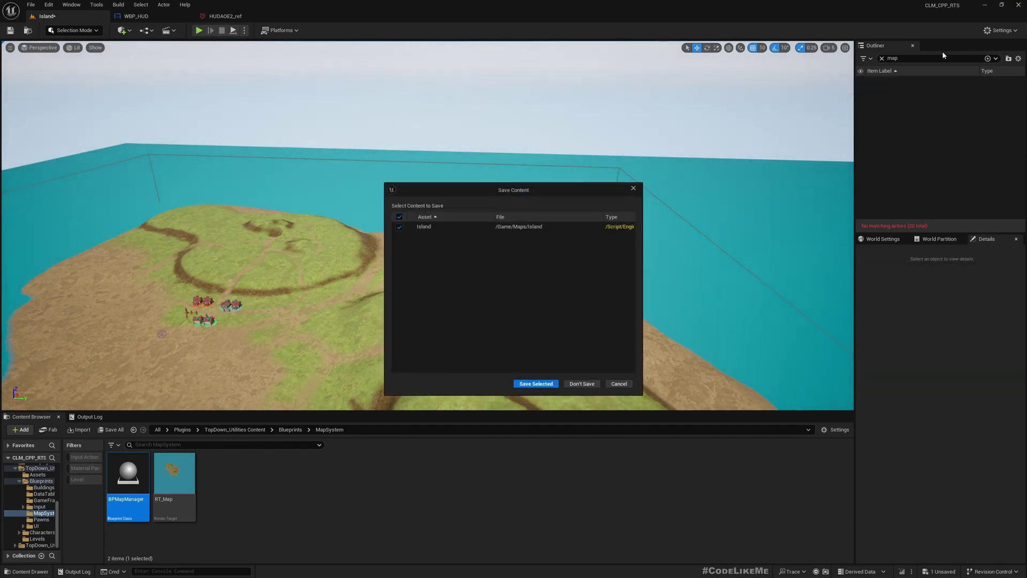
left_click(536, 383)
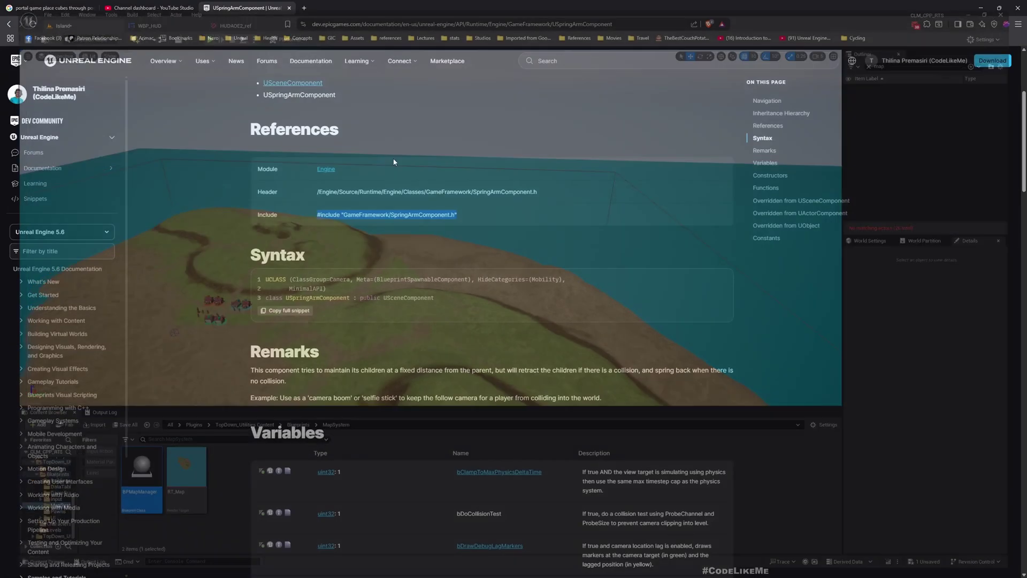
key("alt+Tab")
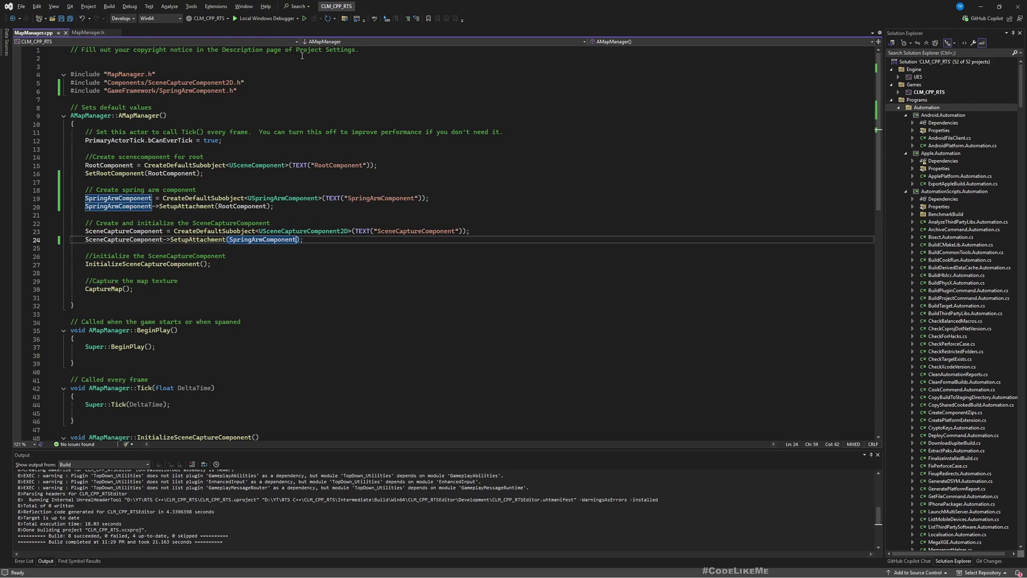
Step: Build and launch the CLM_CPP_RTS project without debugging, declining to run the last successful build and retrying after build errors
left_click(306, 18)
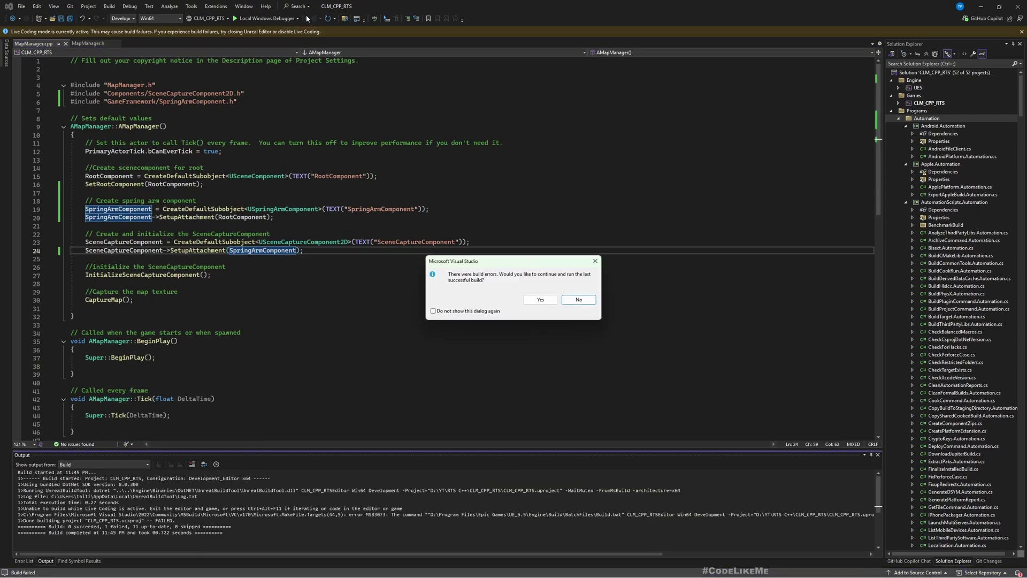
key("Return")
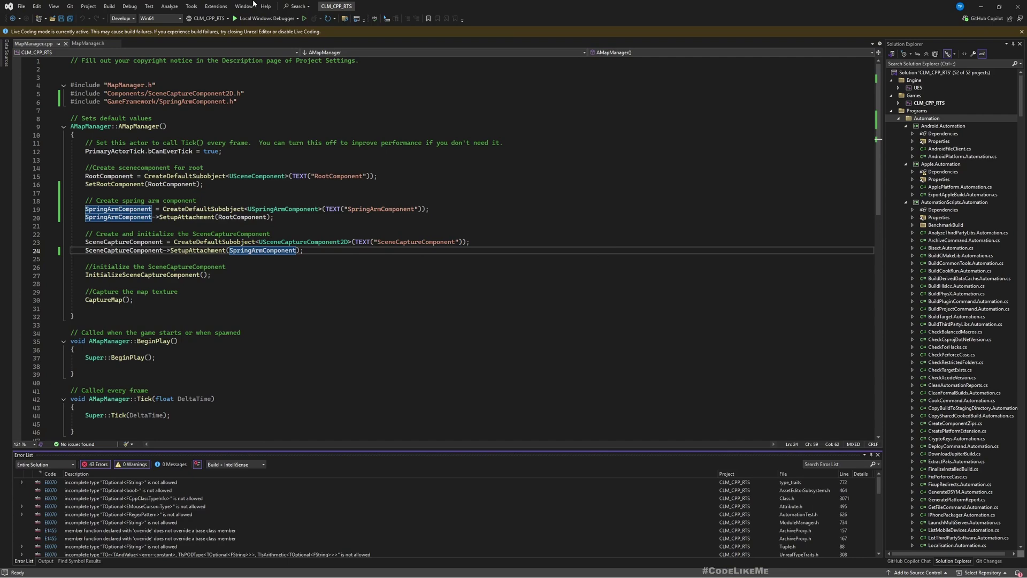
left_click(306, 18)
key("Return")
left_click(306, 18)
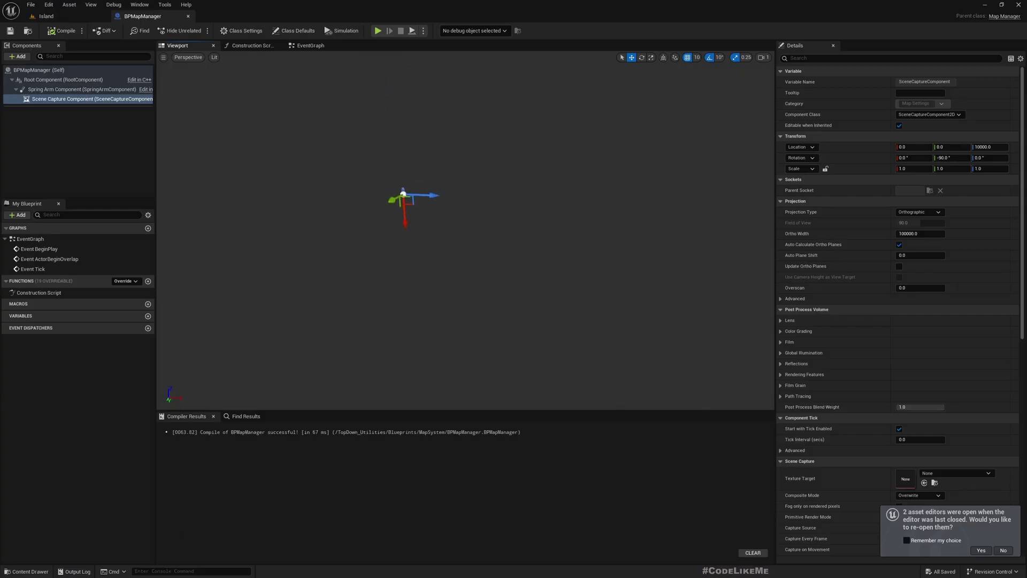
Step: Inspect BPMapManager's Scene Capture Component, and comment out the SetRelativeLocation and SetRelativeRotation lines in InitializeSceneCaptureComponent in MapManager.cpp
left_click(58, 100)
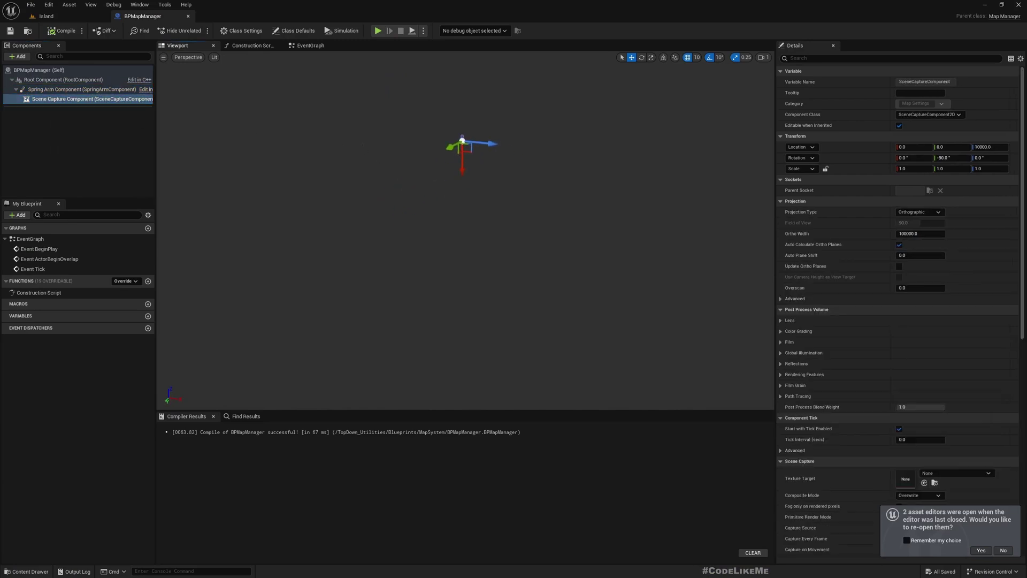
right_click_drag(429, 188, 429, 188)
key("alt+Tab")
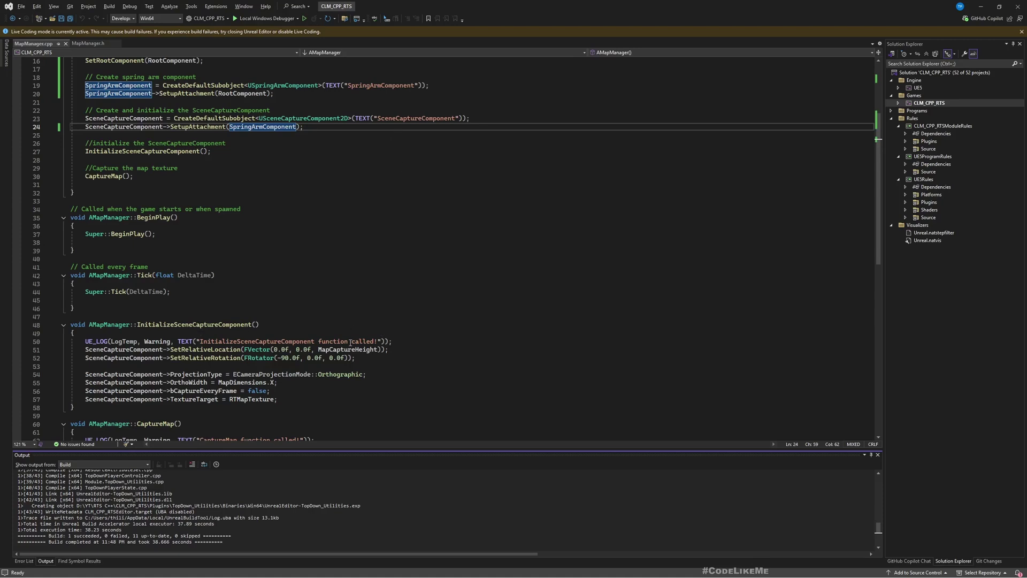
mouse_move(234, 349)
left_click(381, 352)
left_click_drag(375, 363, 42, 354)
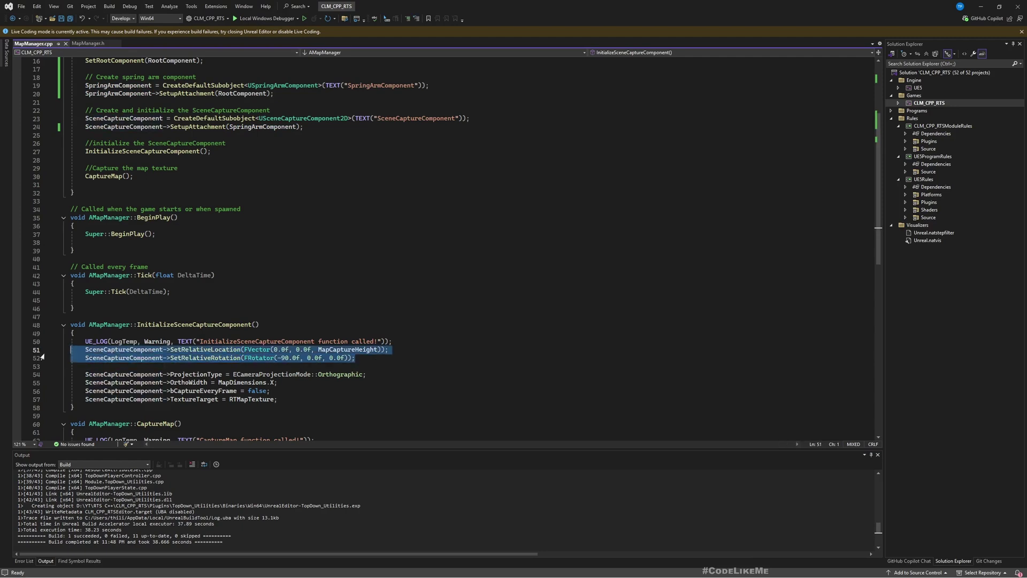
key("ctrl+c")
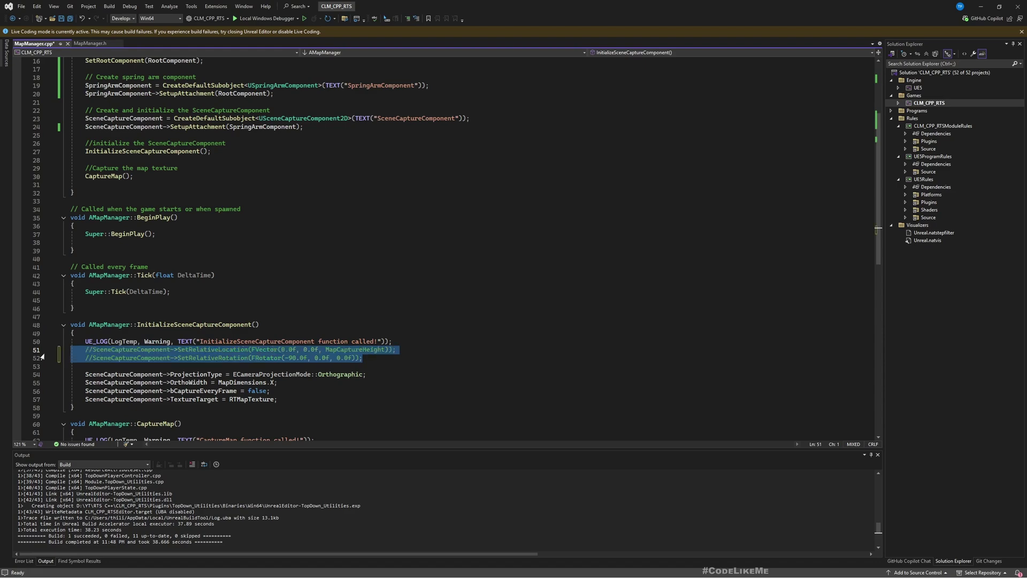
Step: Switch back to the Island level in Unreal Editor and recompile the code with Live Coding
key("alt+Tab")
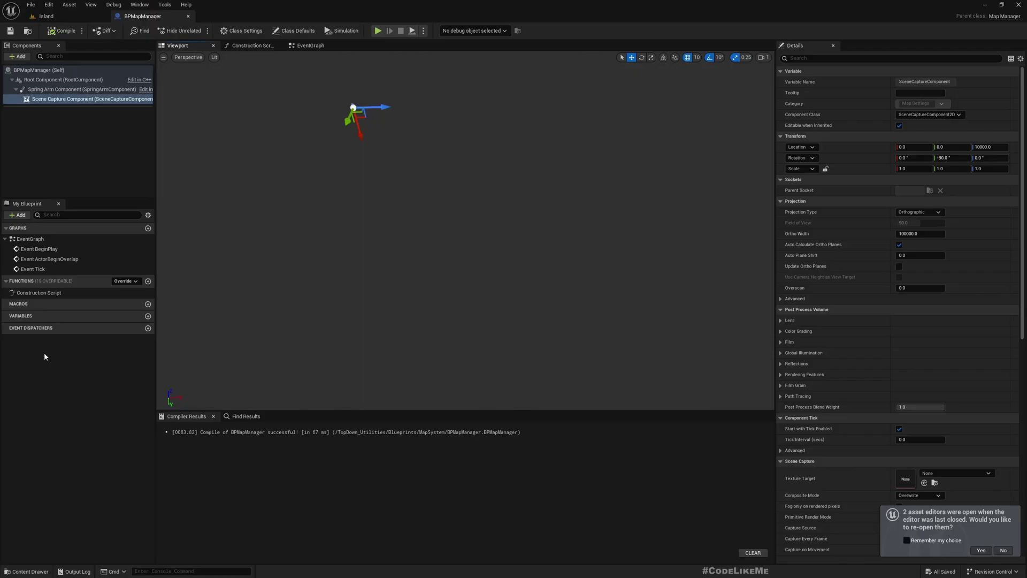
left_click(55, 17)
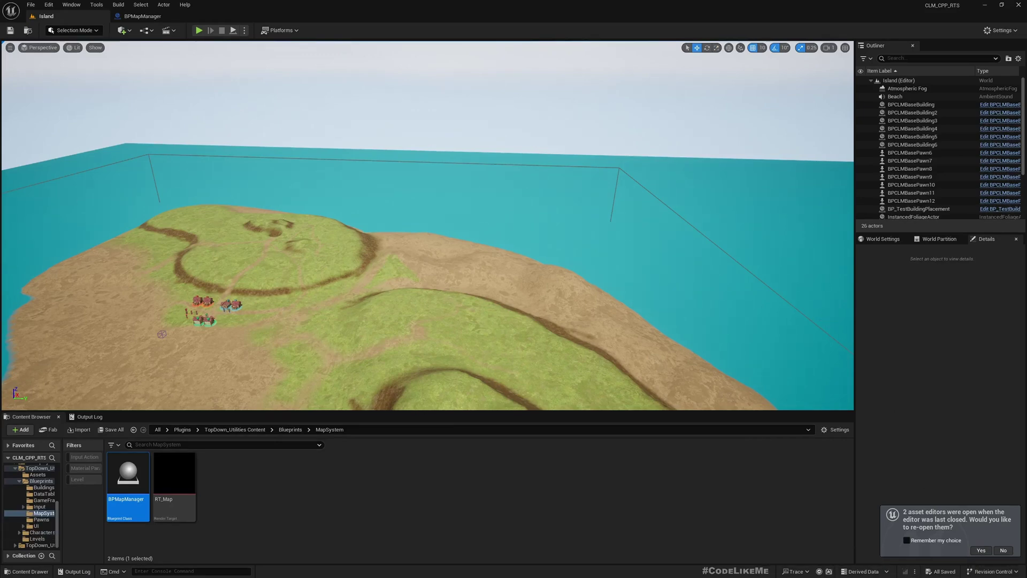
key("ctrl+alt+F11")
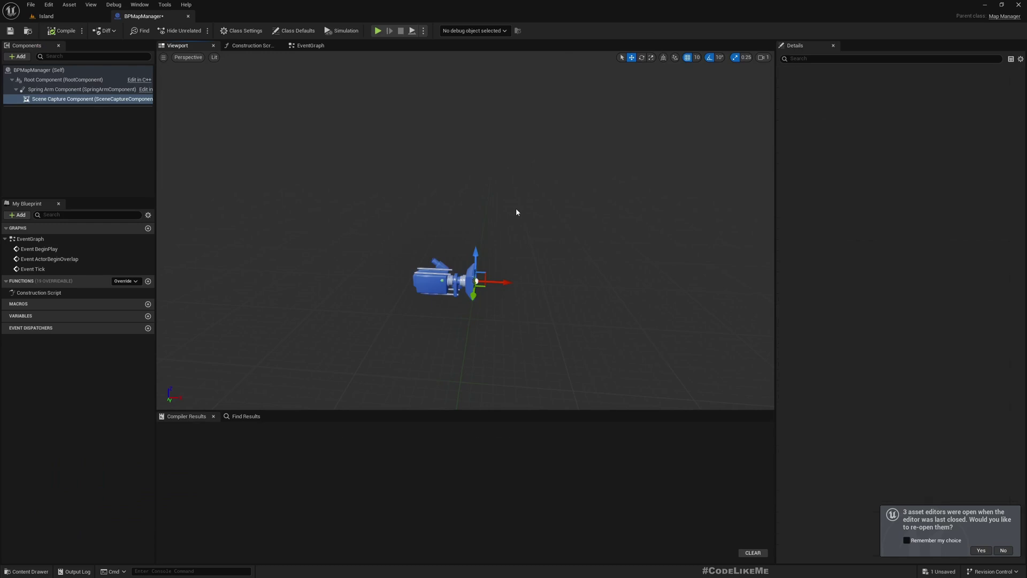
Step: Set the Y rotation of BPMapManager's Spring Arm Component to -45°
left_click(80, 89)
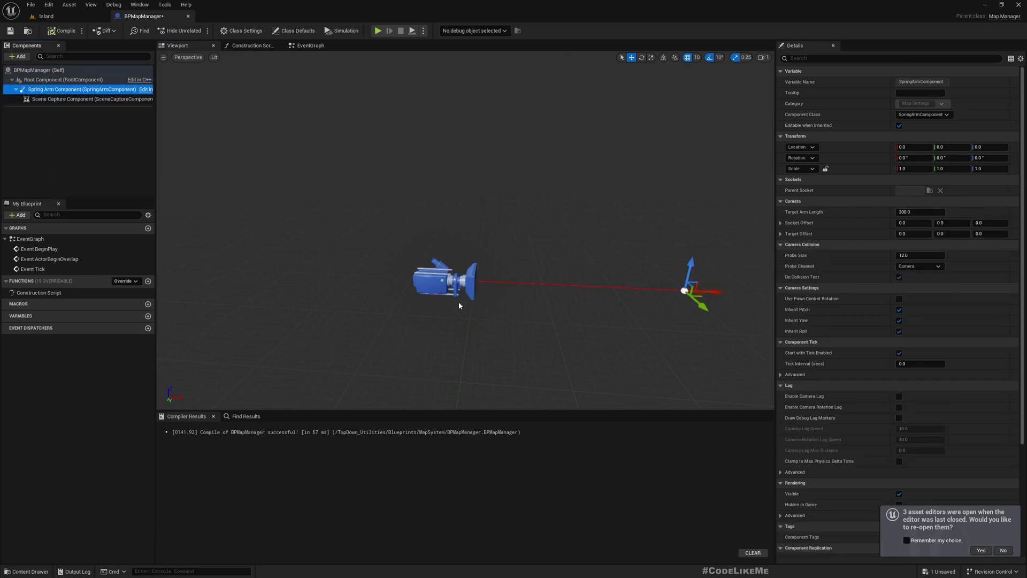
mouse_move(562, 332)
right_mouse_down()
mouse_move(579, 331)
mouse_move(563, 331)
right_mouse_up()
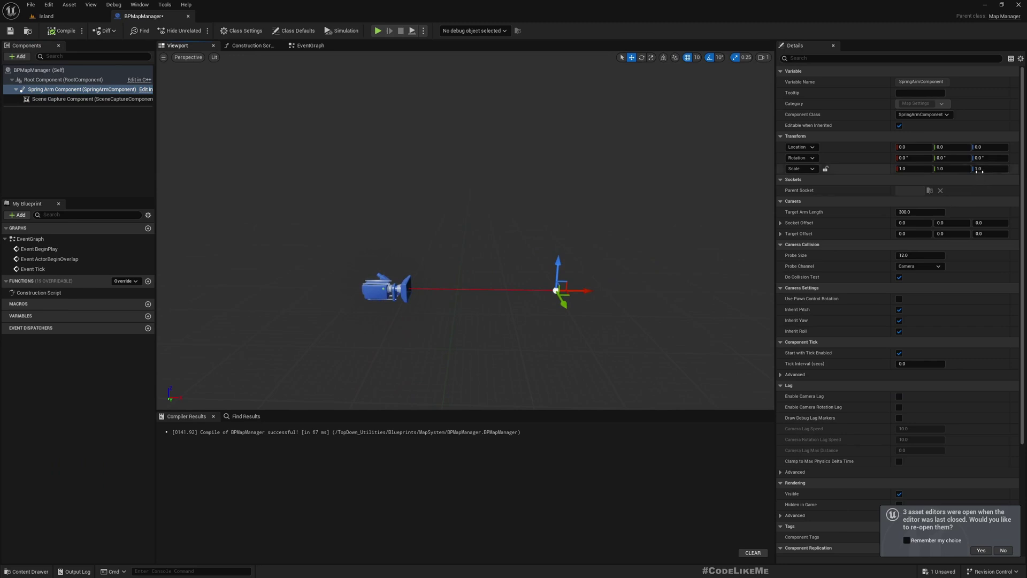
left_click(964, 158)
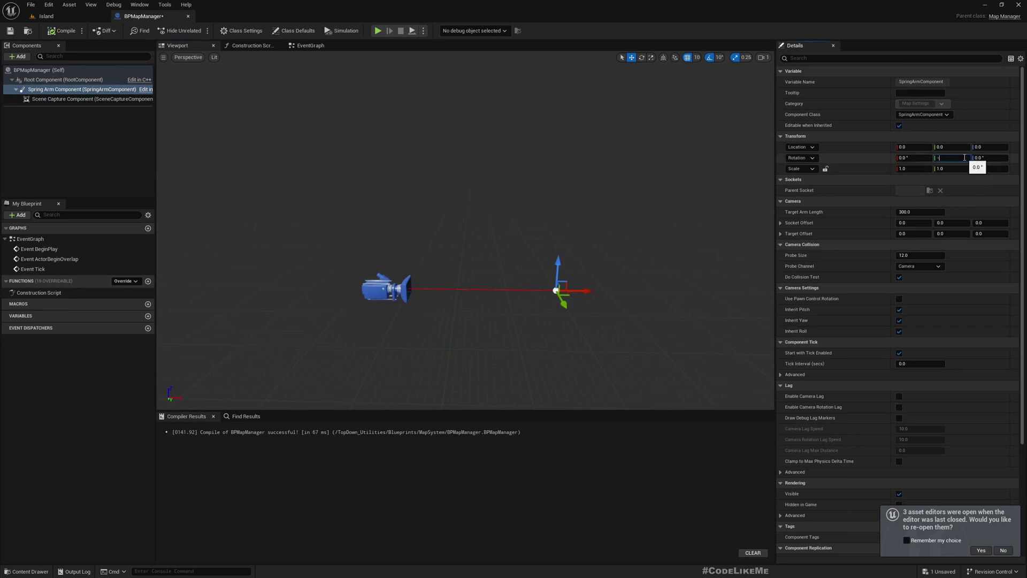
key("Return")
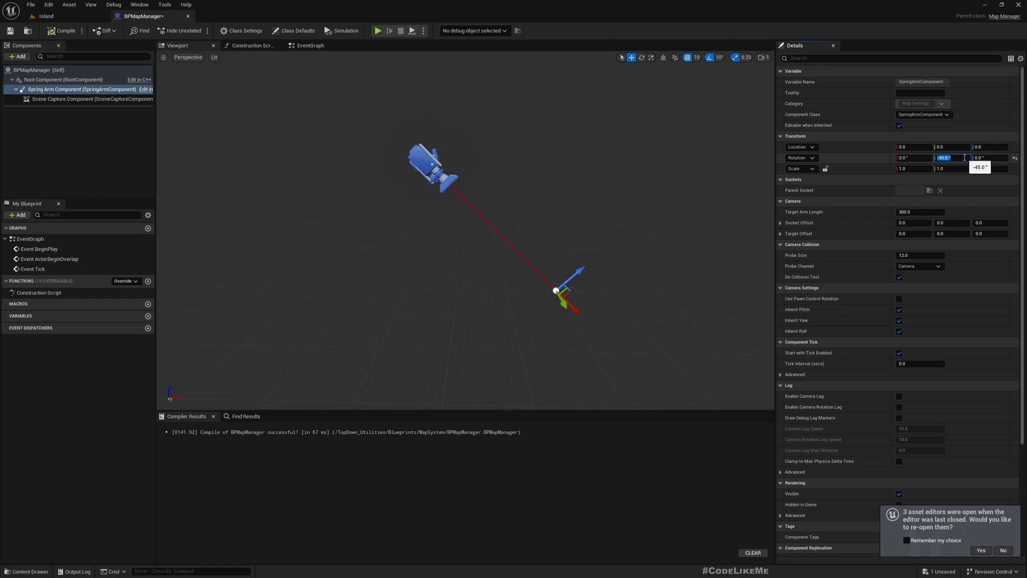
Step: Set the Spring Arm Component's Target Arm Length to 50000
right_click_drag(587, 190, 530, 190)
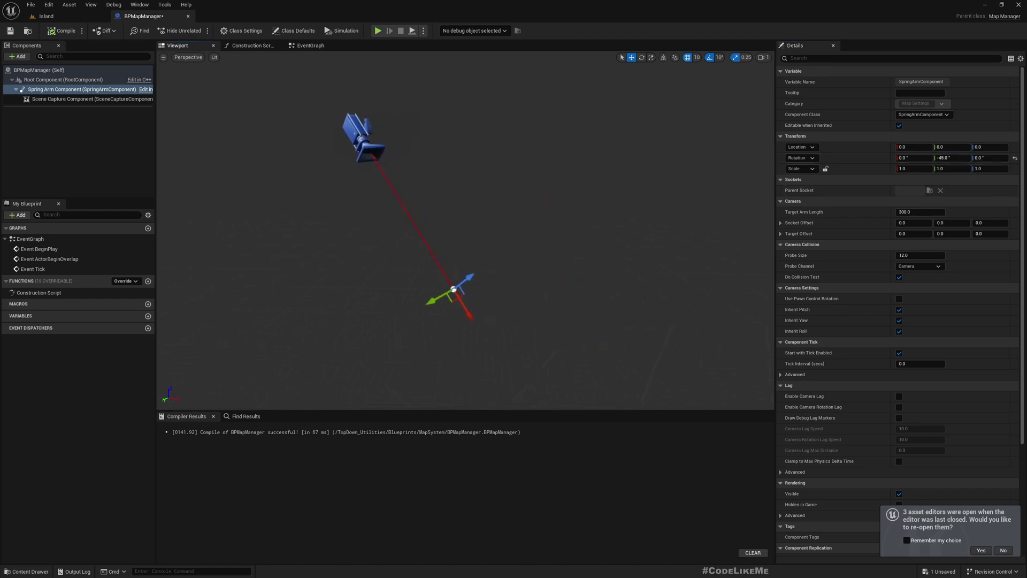
left_click_drag(563, 331, 562, 331)
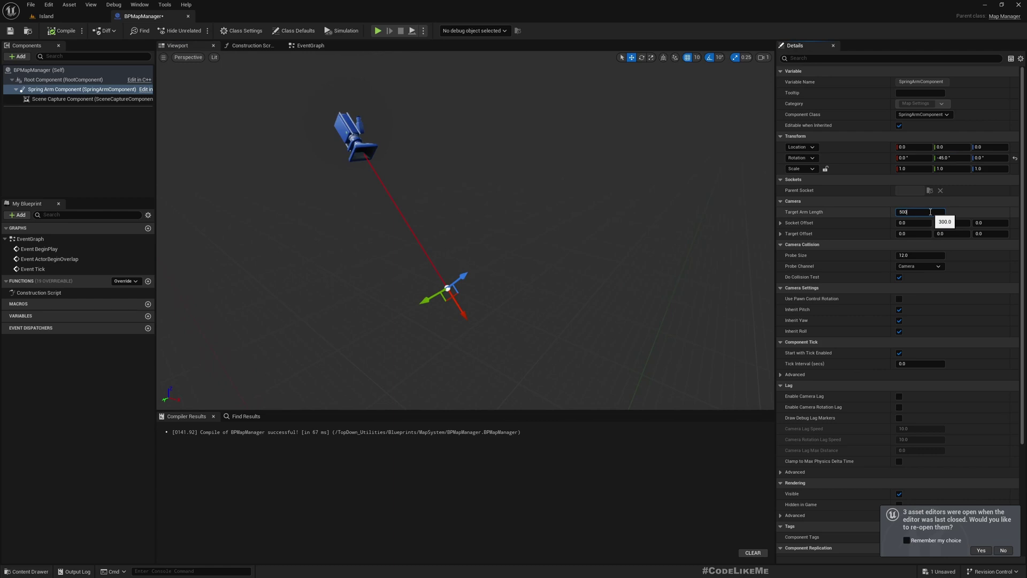
left_click(931, 212)
type("50000")
key("Return")
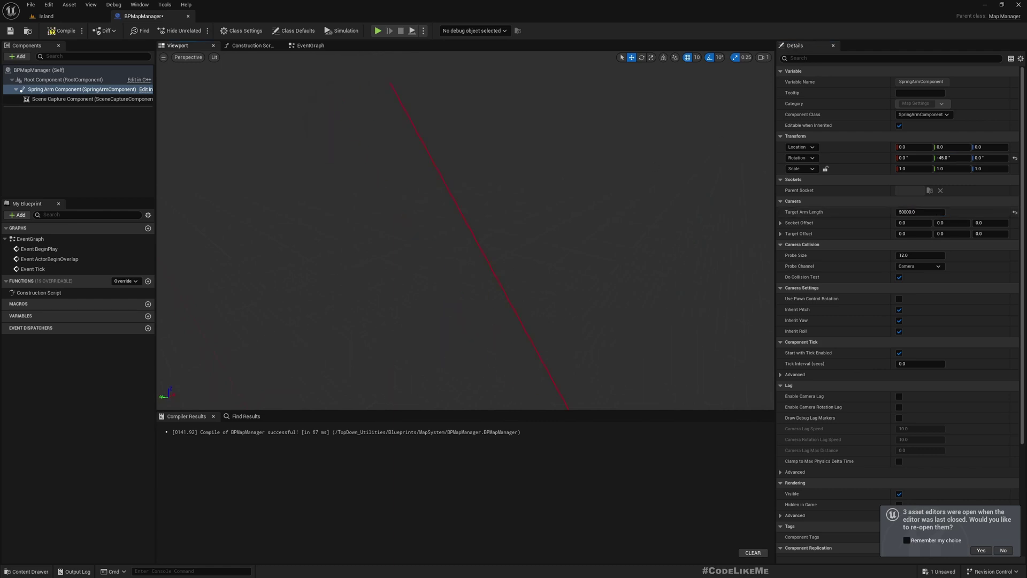
Step: Filter the Island level's actor list by "map" and place a BPMapManager actor on the island
left_click(46, 16)
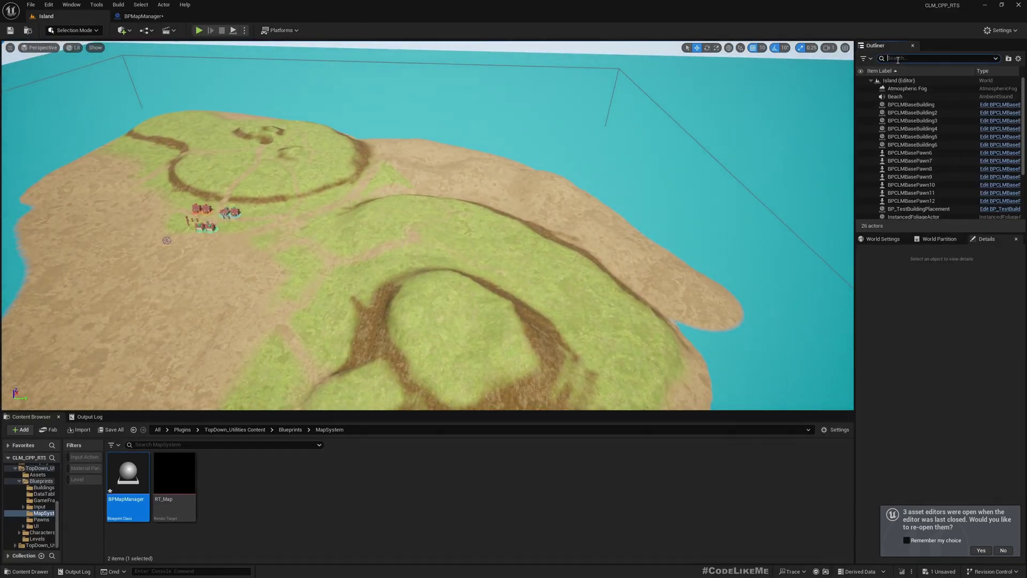
type("map")
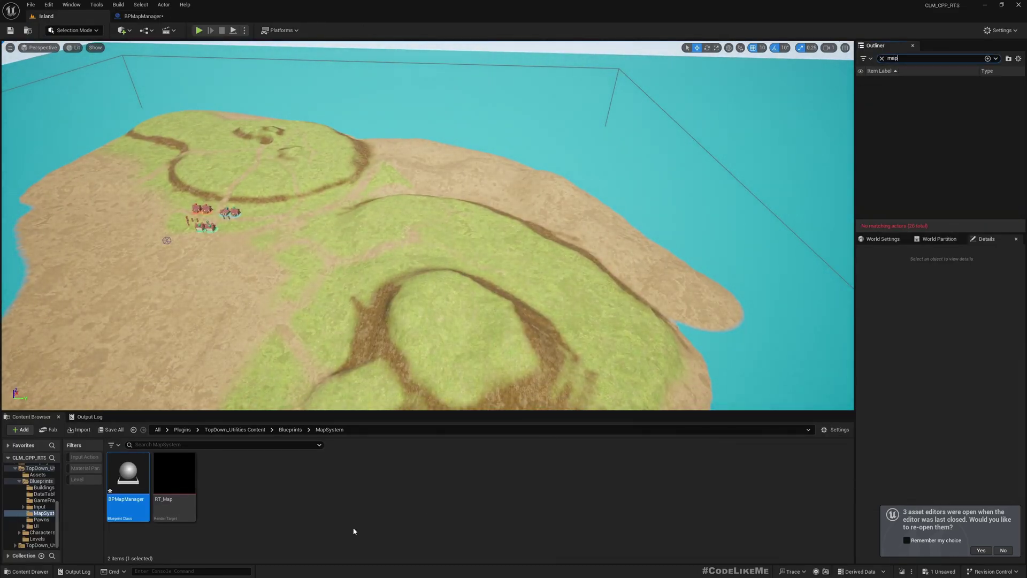
left_click_drag(128, 476, 308, 339)
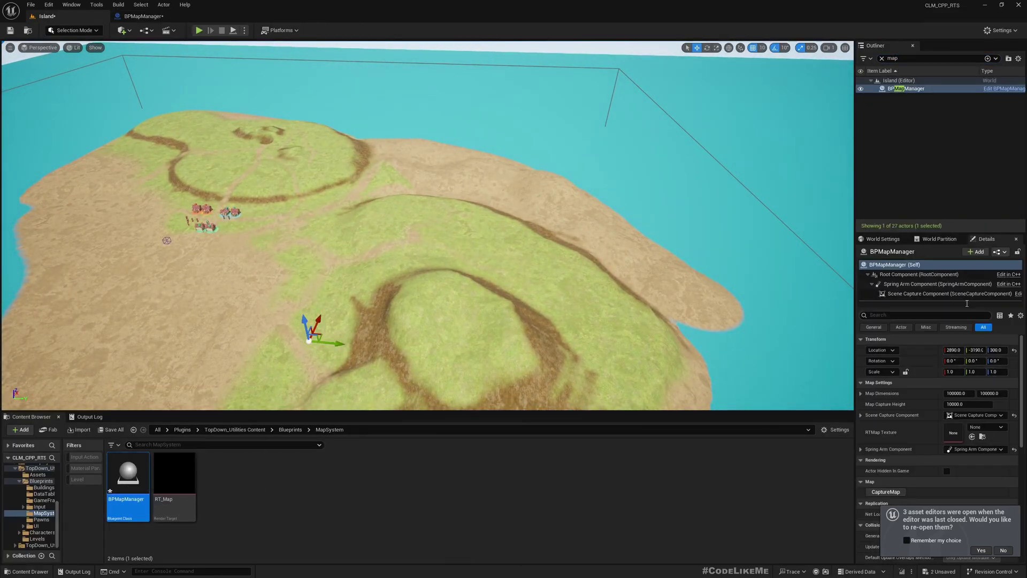
Step: Turn off Do Collision Test on BPMapManager's Spring Arm Component and return to the Island level
left_click(143, 16)
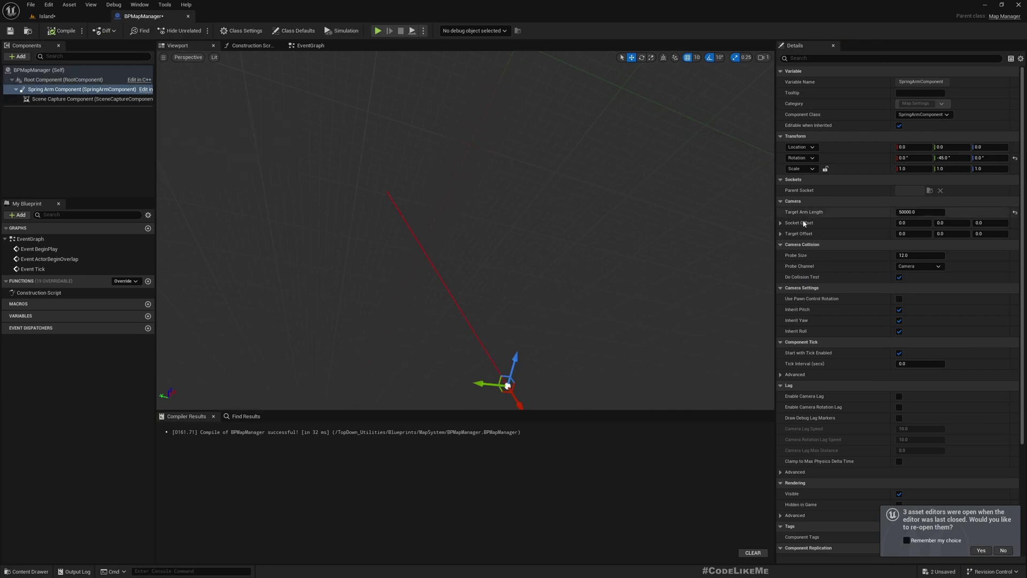
left_click(900, 277)
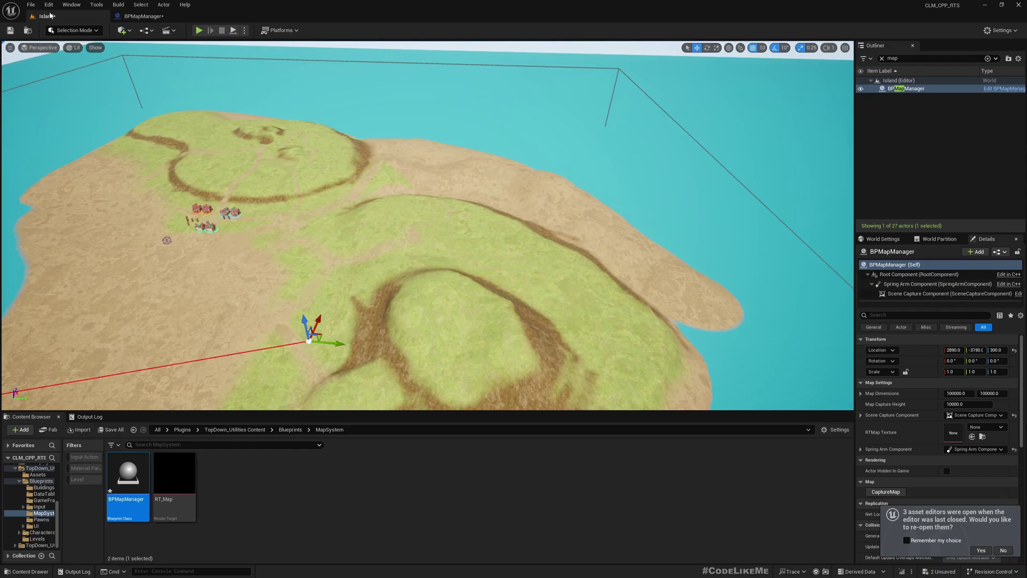
left_click(47, 16)
Step: Examine the placed BPMapManager's spring arm direction over the island and its Spring Arm Component settings
key("w")
mouse_move(428, 226)
right_mouse_down()
mouse_move(420, 160)
mouse_move(417, 230)
right_mouse_up()
scroll(428, 226, "up", 3)
key("s")
key("w")
right_click_drag(428, 193, 406, 171)
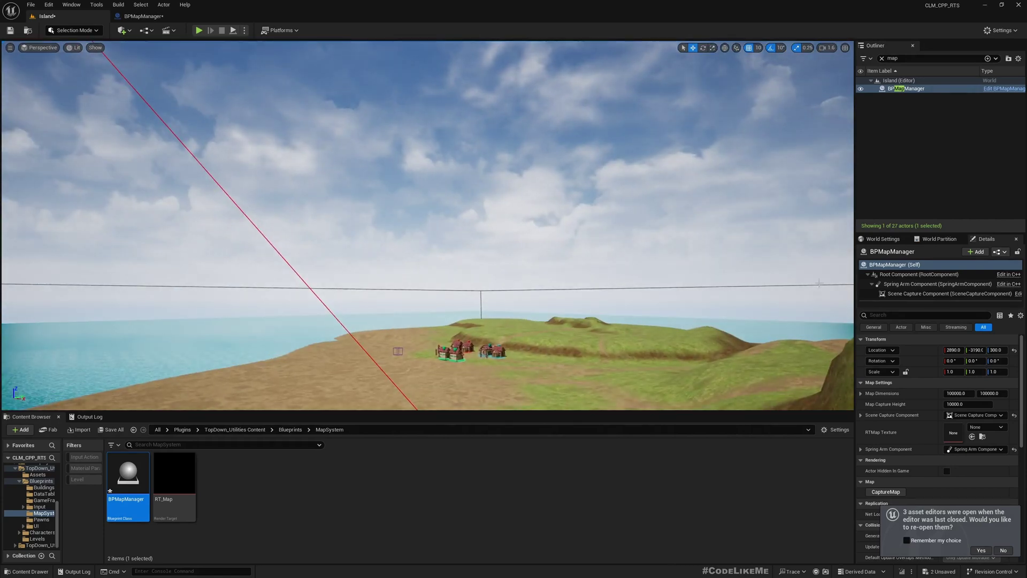
left_click(937, 284)
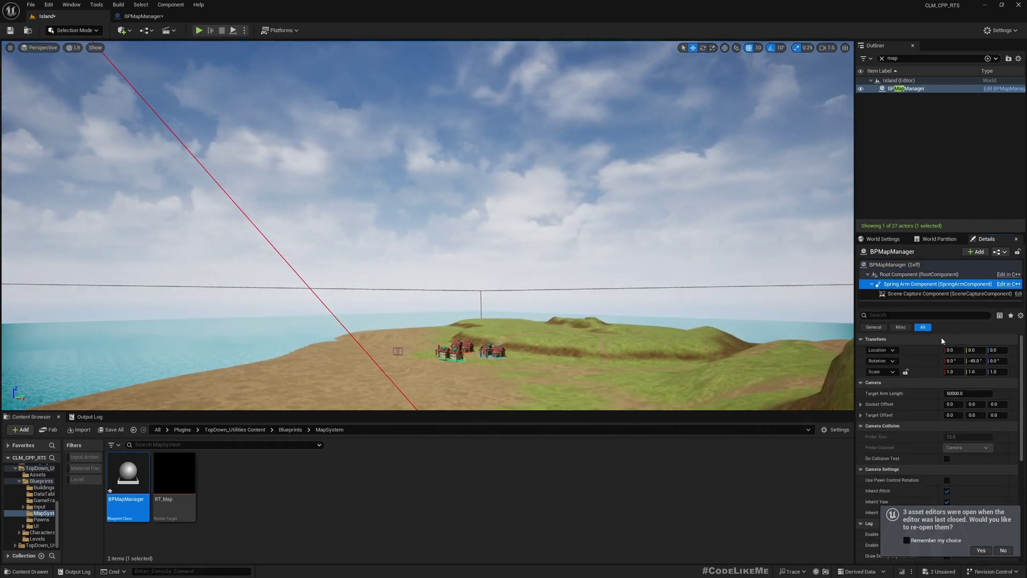
right_click_drag(589, 230, 554, 230)
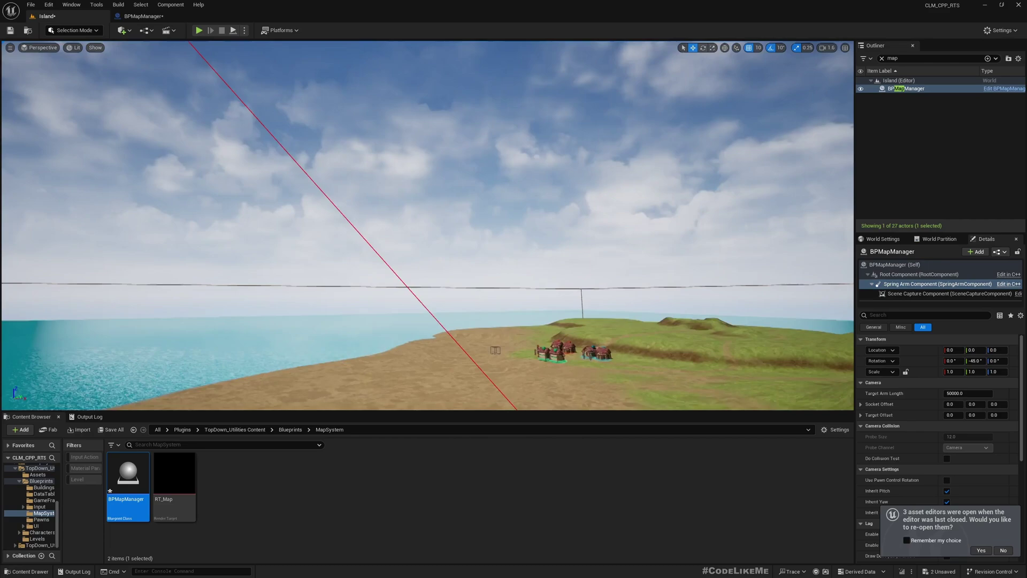
Step: Try a 45° Z rotation on the placed BPMapManager's Scene Capture Component, and reset that rotation to its default
key("f")
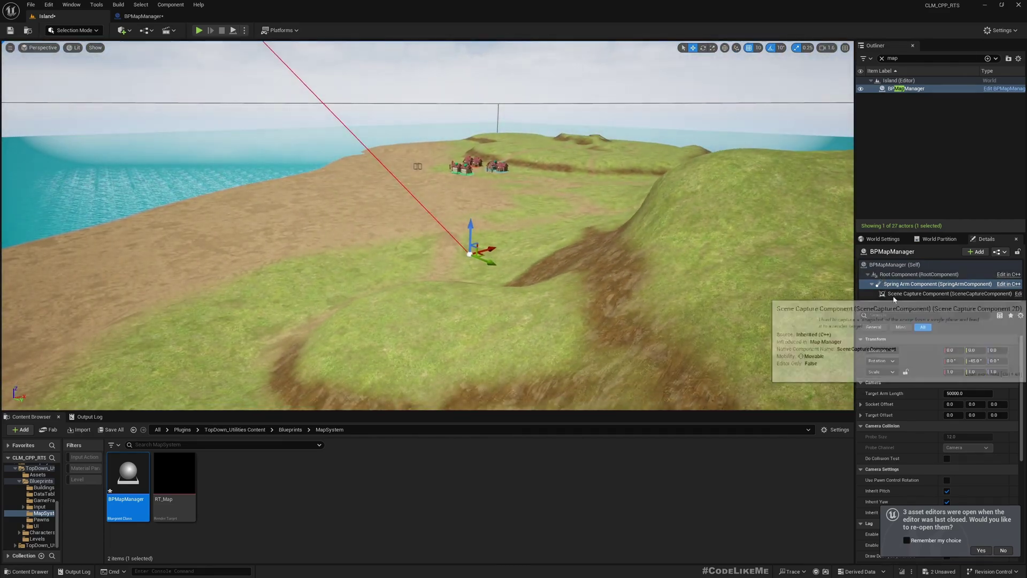
left_click(894, 297)
key("f")
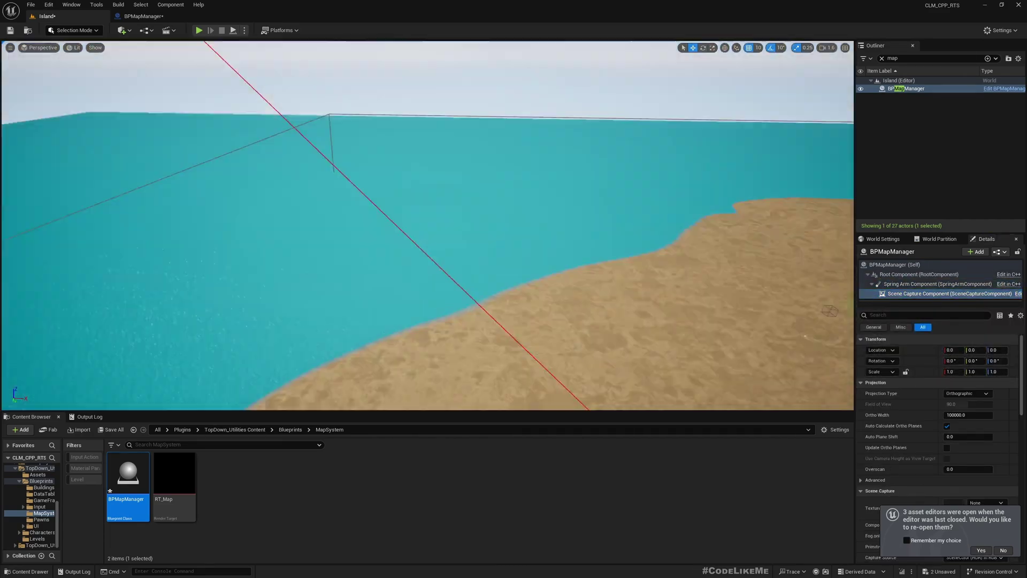
right_click_drag(535, 225, 674, 276)
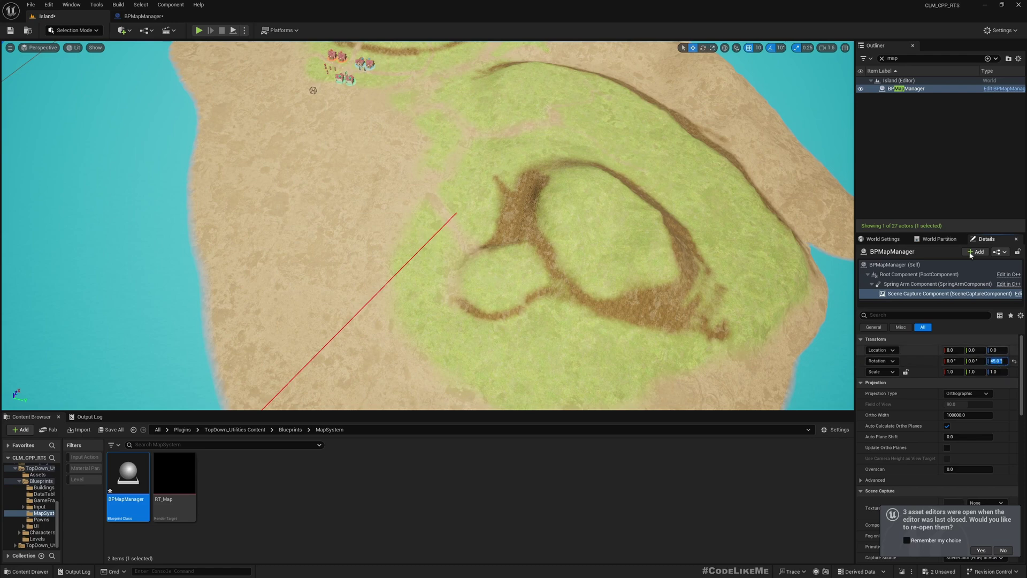
left_click(941, 170)
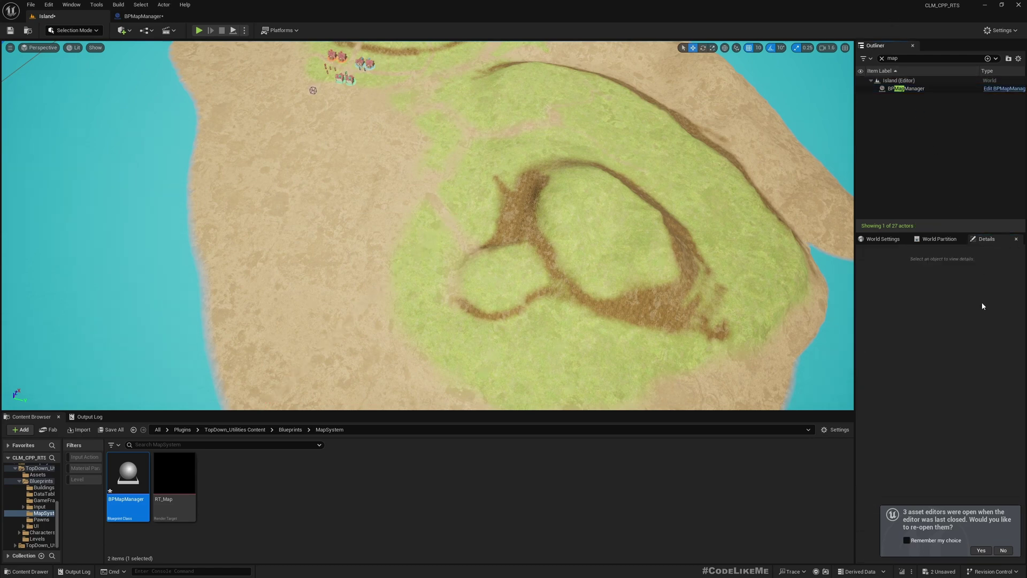
key("ctrl+z")
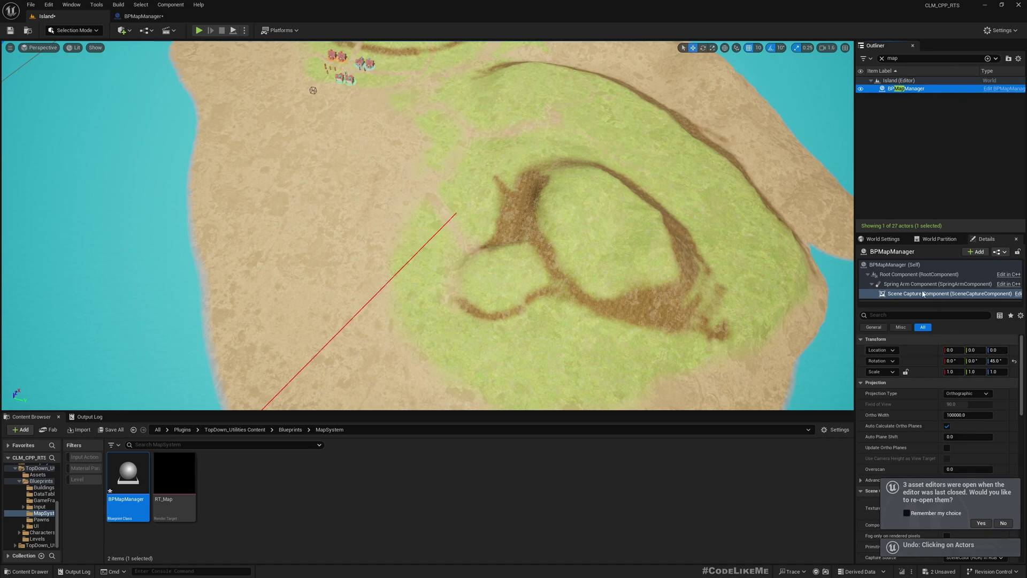
left_click(1014, 361)
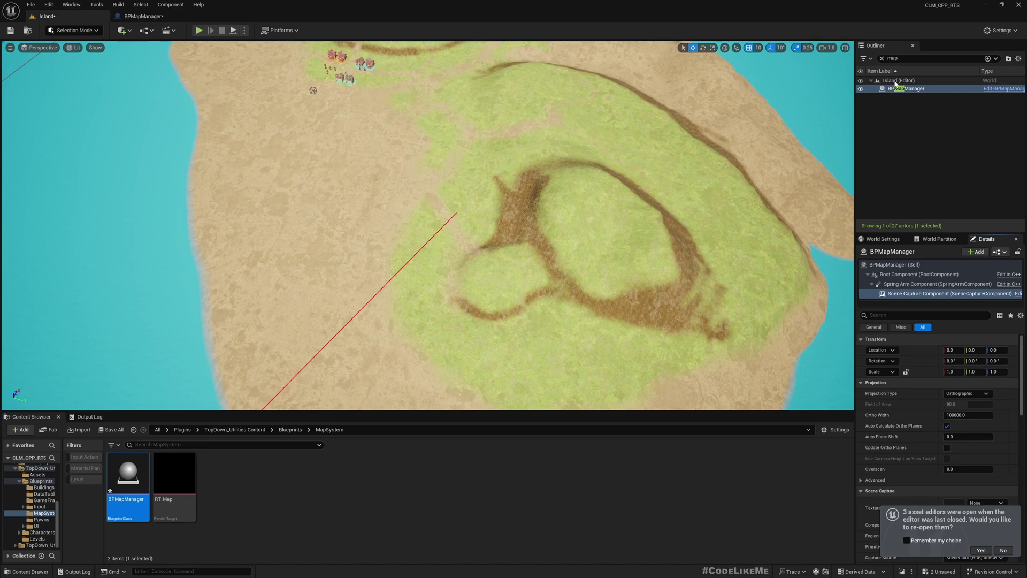
Step: Set the BPMapManager actor's own Z rotation to 45° and check the spring arm's direction over the island
left_click(940, 264)
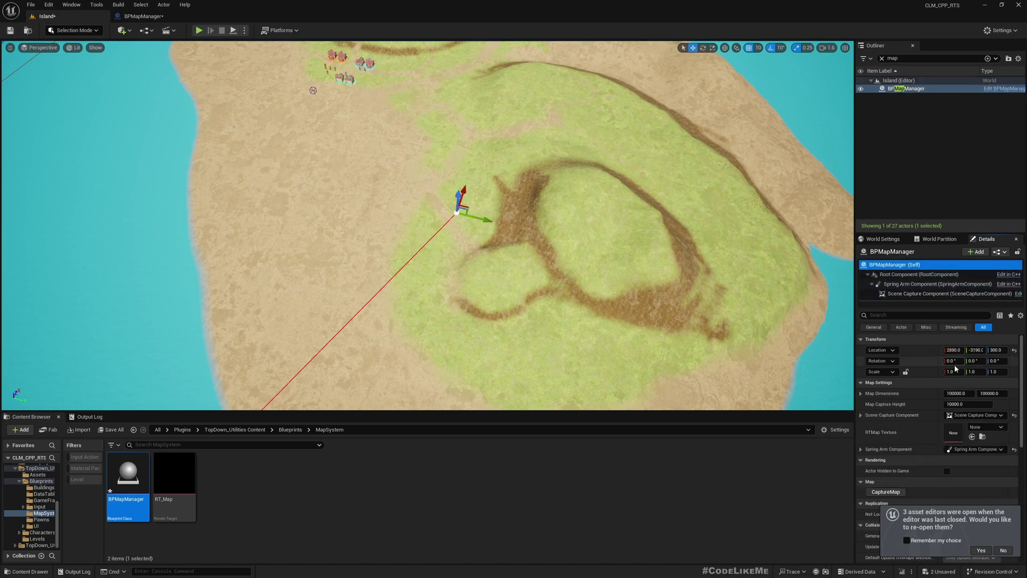
left_click(998, 360)
type("45")
key("Return")
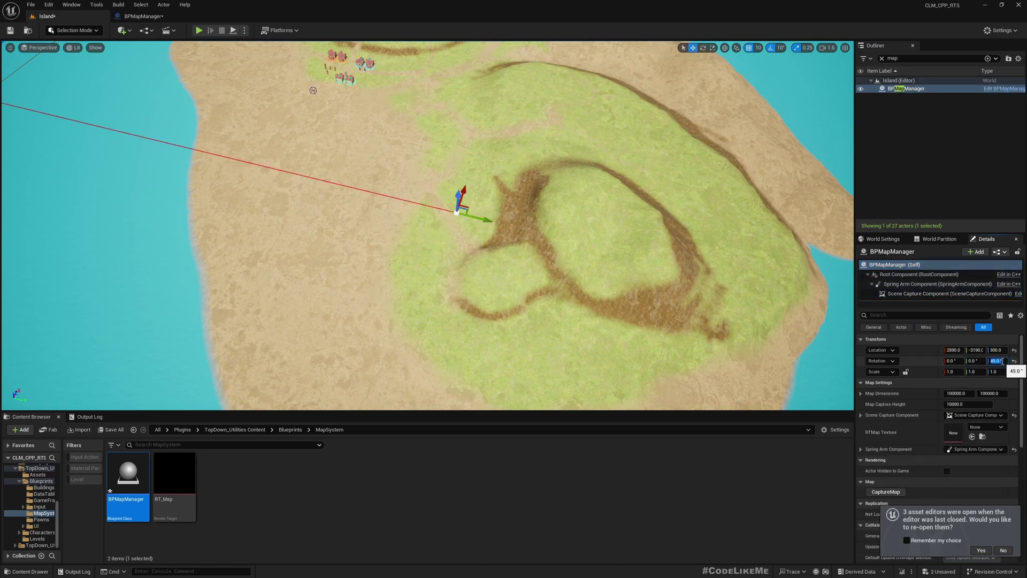
right_click_drag(556, 225, 660, 206)
right_click_drag(326, 309, 319, 312)
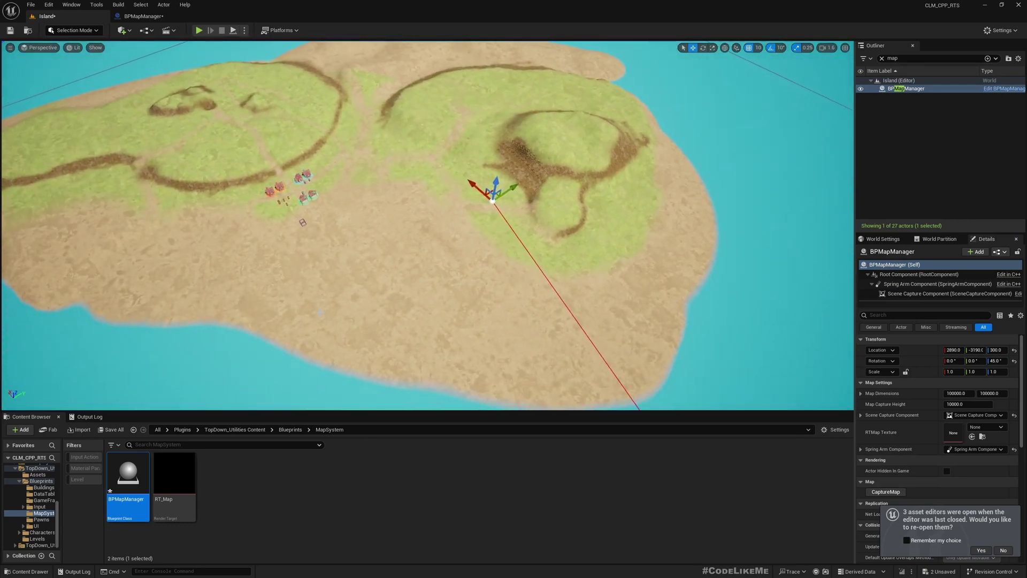
Step: Play the level full screen to compare the game camera's view of the villages with the spring arm's direction, and return to the editor
key("F11")
key("alt+p")
scroll(319, 313, "up", 5)
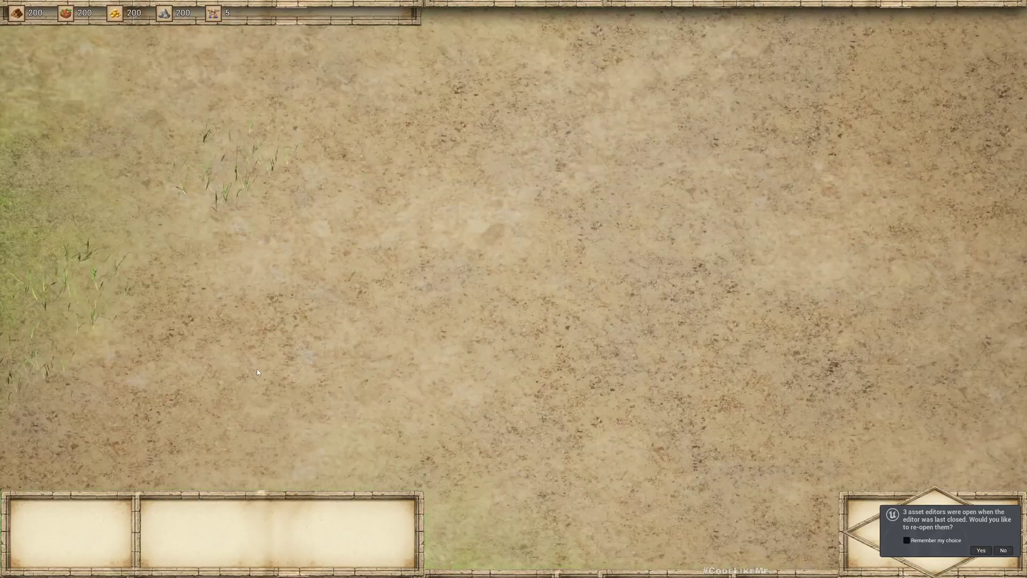
scroll(319, 313, "down", 8)
key("Escape")
scroll(320, 312, "down", 4)
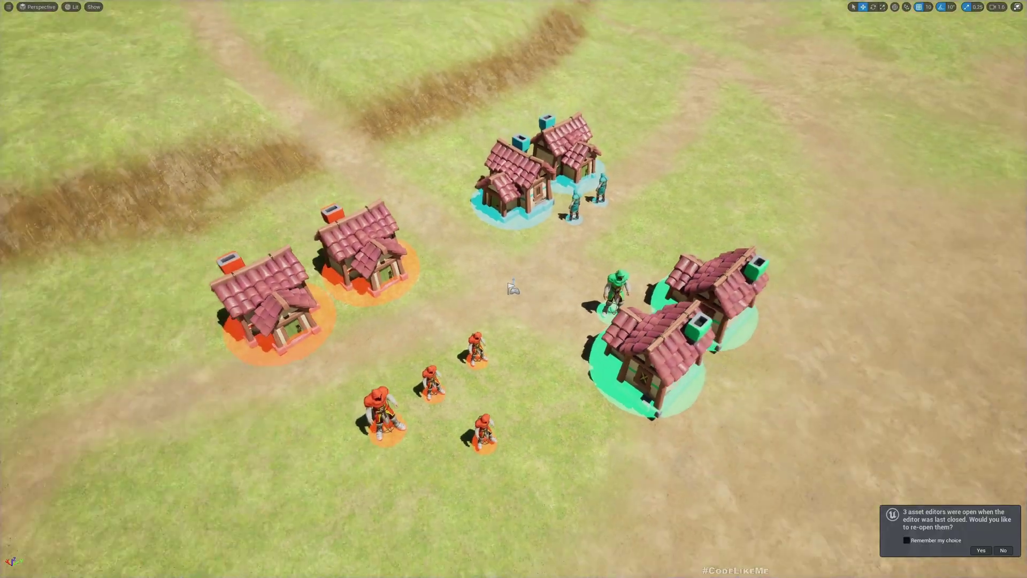
right_click_drag(319, 312, 361, 257)
key("F11")
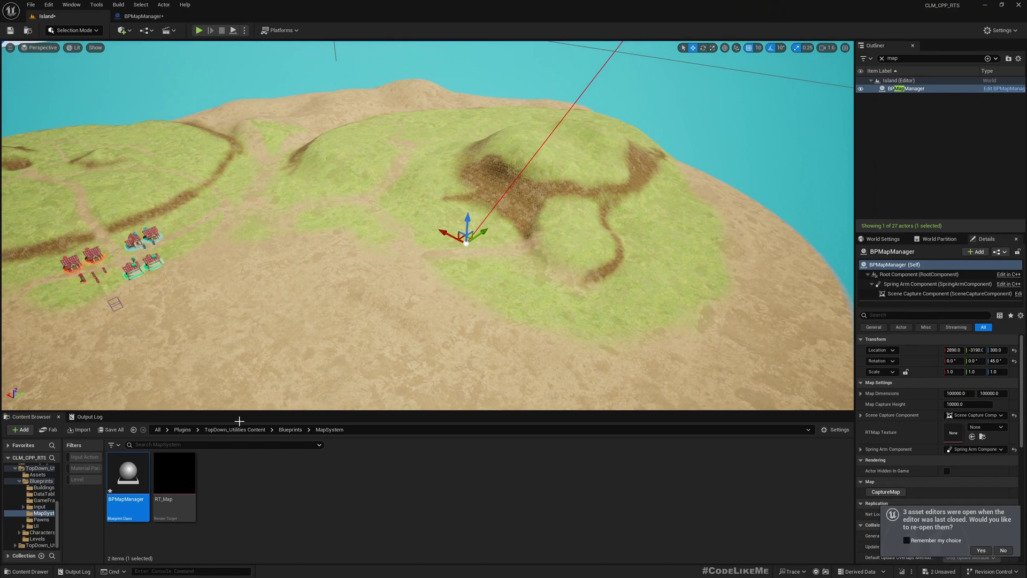
Step: Assign RT_Map as BPMapManager's RTMap Texture and capture the map into it for inspection
scroll(934, 498, "down", 1)
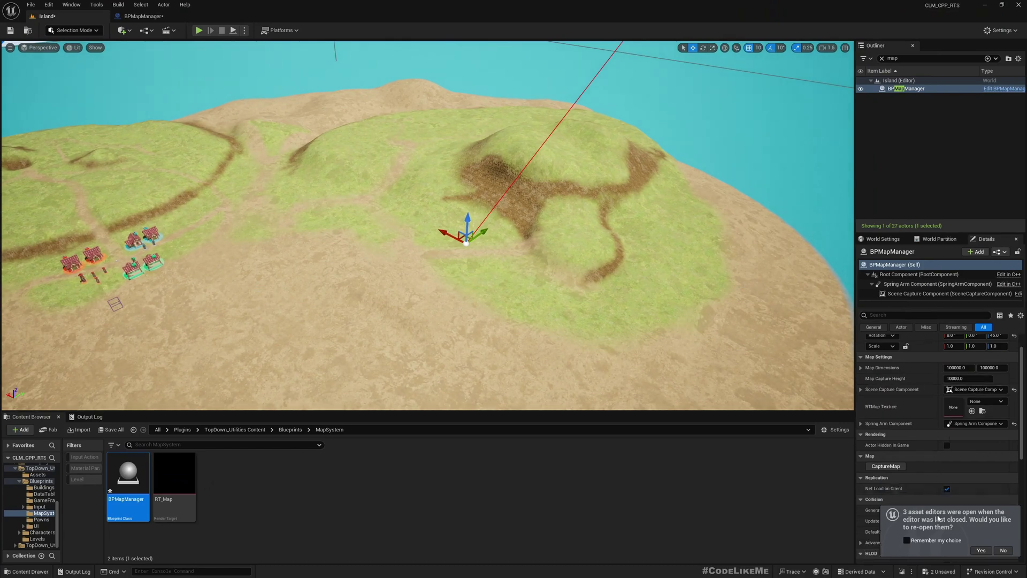
left_click(1002, 551)
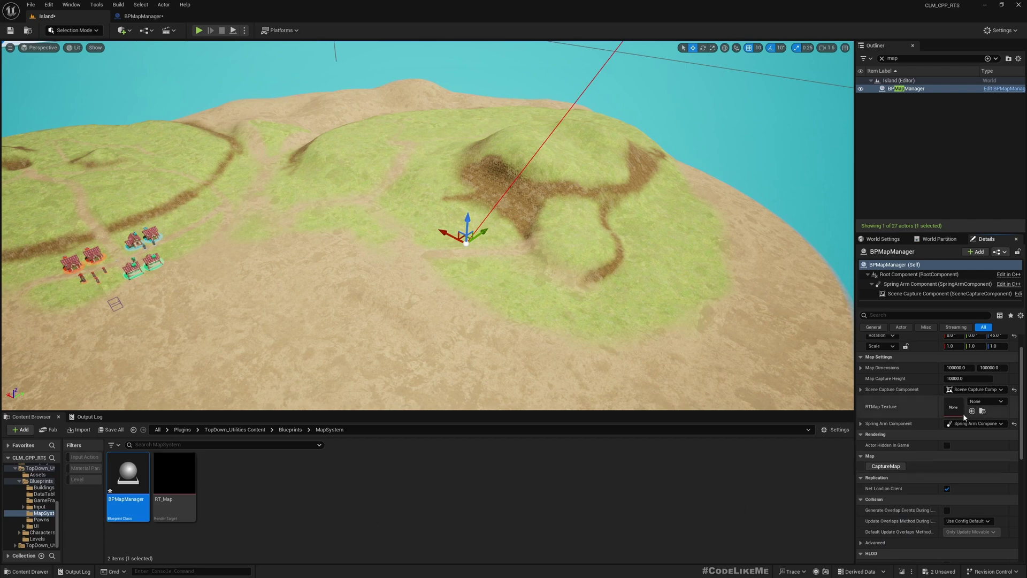
left_click_drag(177, 499, 955, 407)
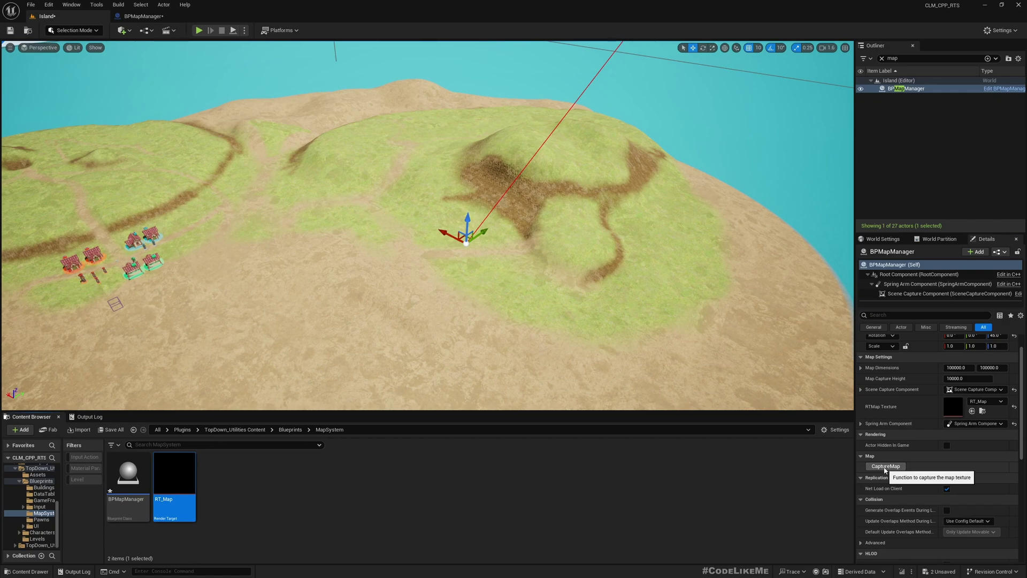
double_click(945, 413)
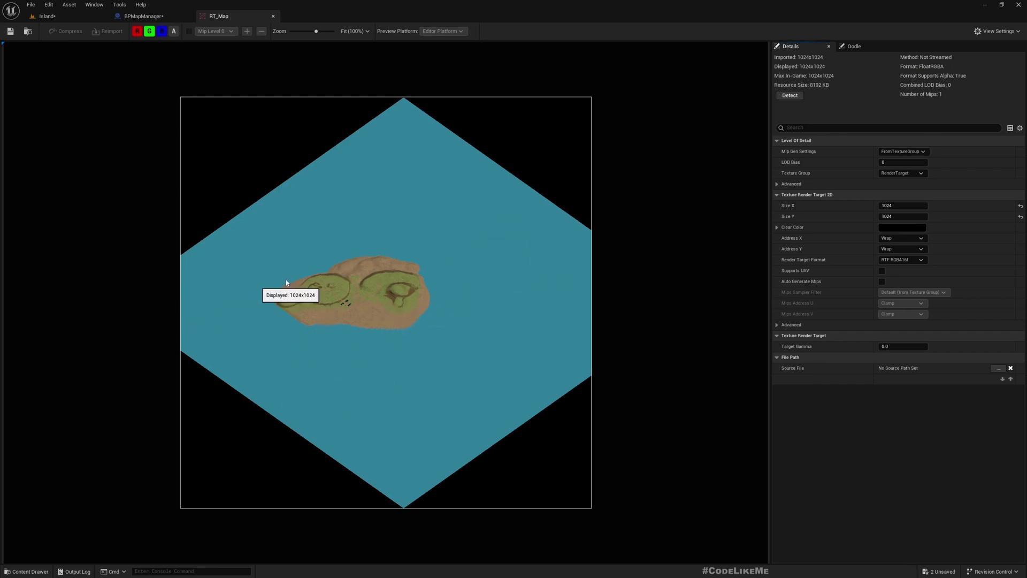
Step: Examine the ocean plane's extent around the island in the Island level's Top view, with the actor list filter cleared
left_click(99, 22)
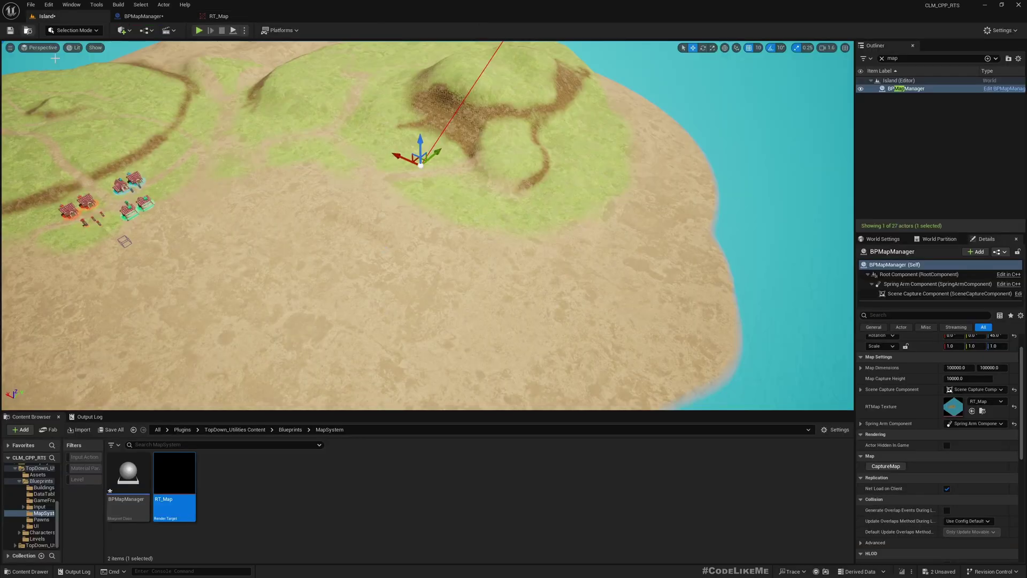
left_click(35, 47)
left_click(55, 79)
scroll(322, 235, "down", 5)
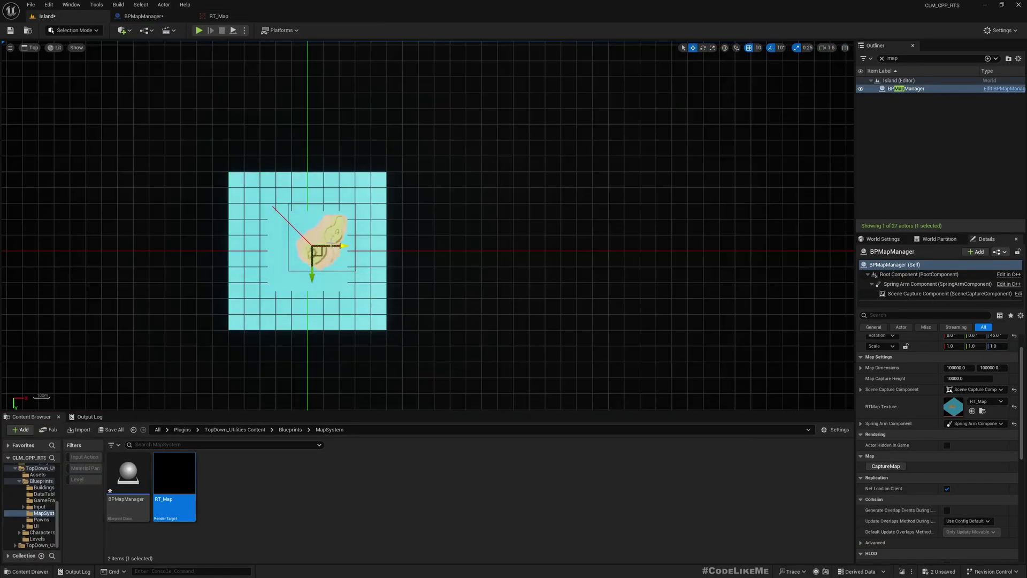
scroll(321, 233, "up", 5)
left_click(258, 167)
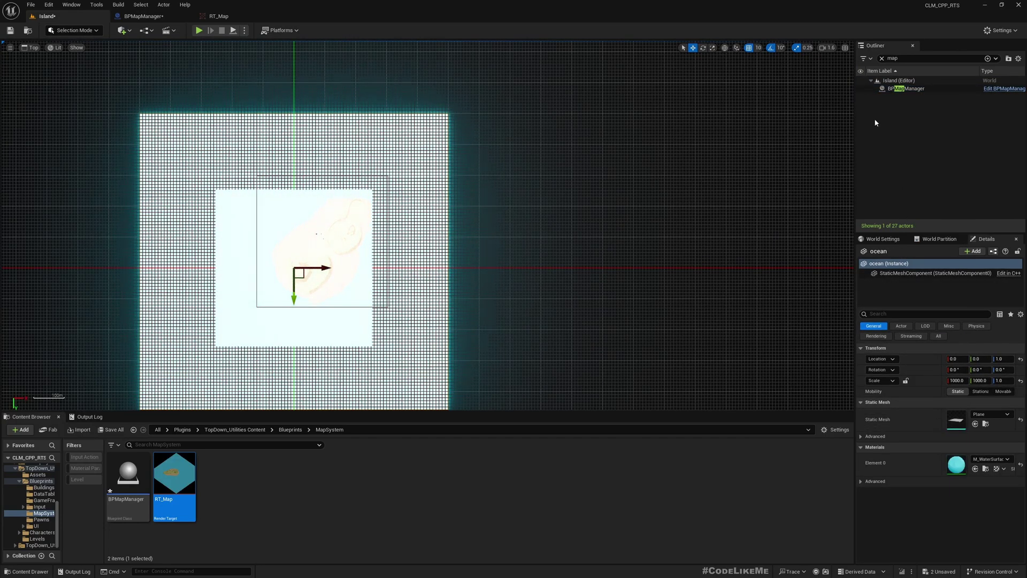
left_click(882, 58)
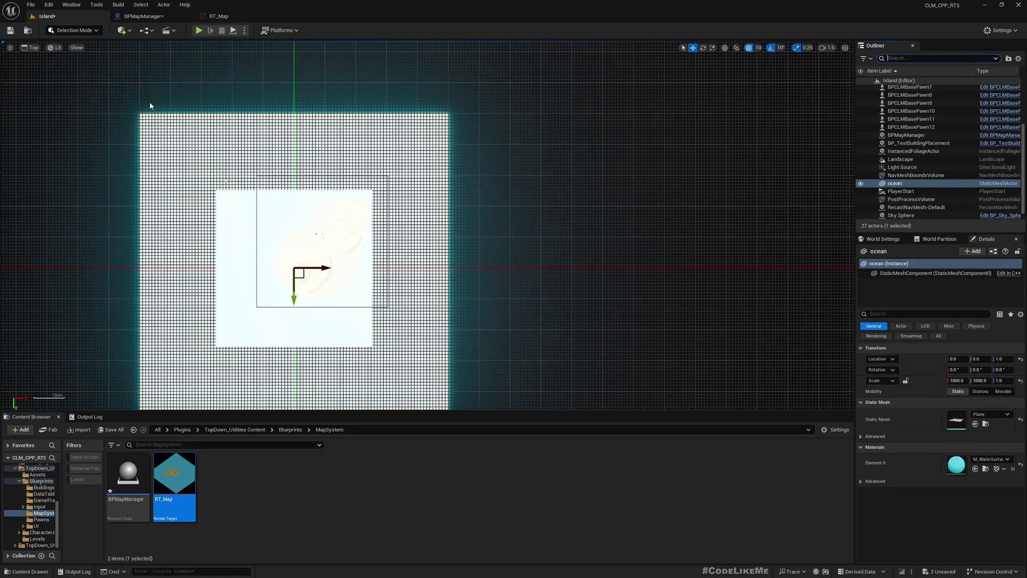
middle_click_drag(139, 100, 448, 102)
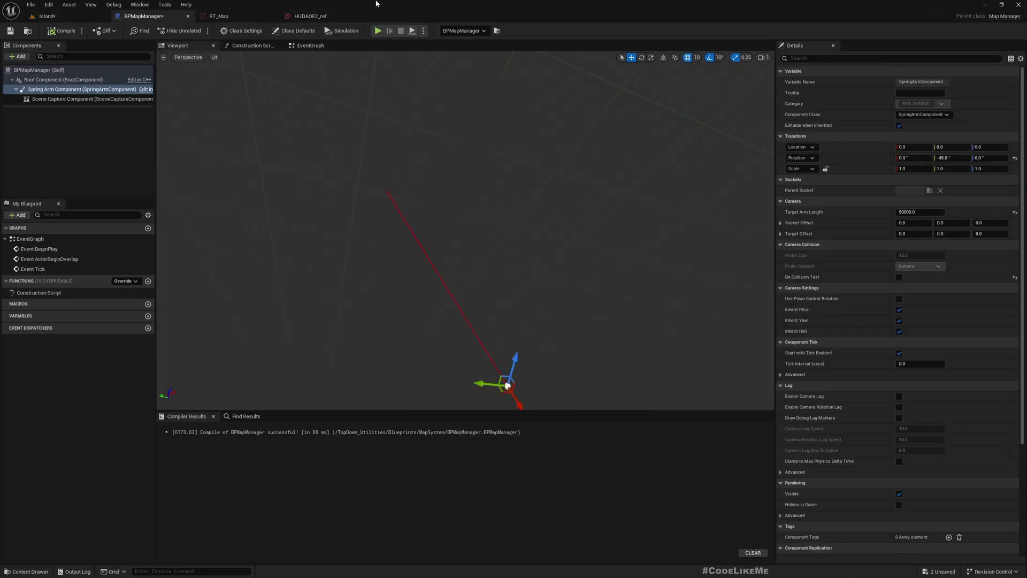
Step: Compare the diamond minimap in the HUDAOE2_ref image with the island's top view, and return the viewport to Perspective
left_click(301, 17)
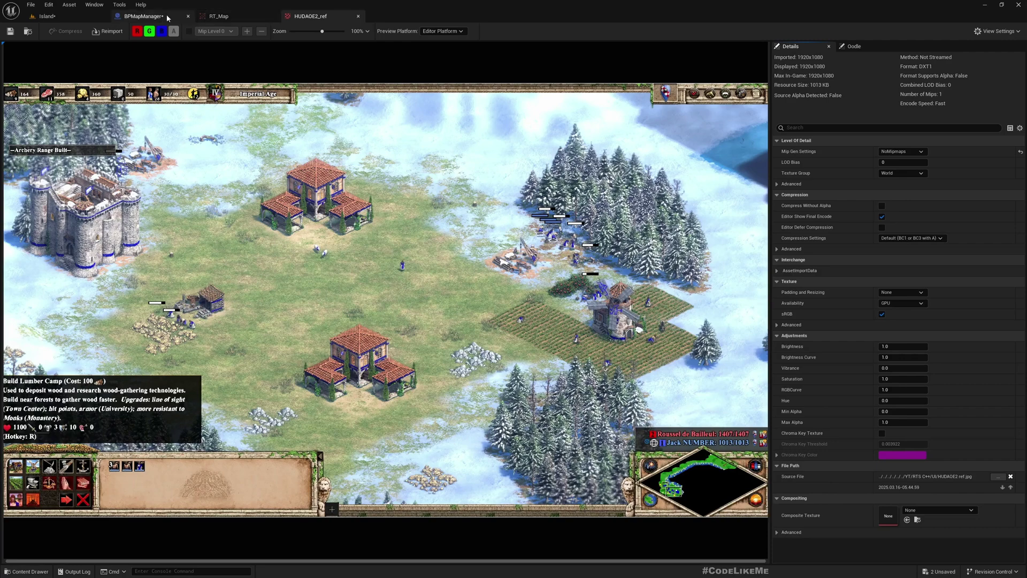
left_click(140, 17)
left_click(47, 16)
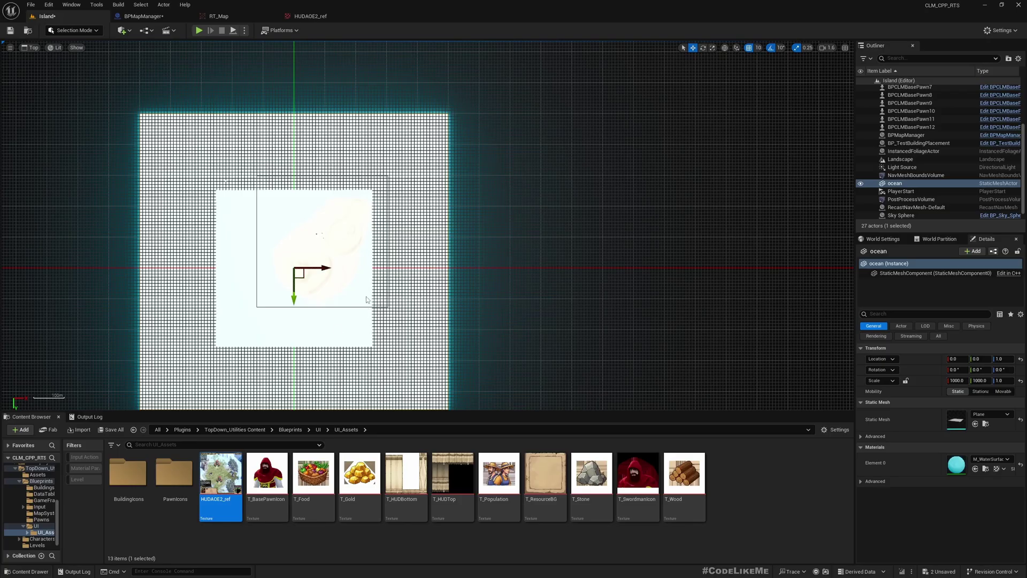
scroll(367, 300, "down", 3)
scroll(322, 249, "up", 2)
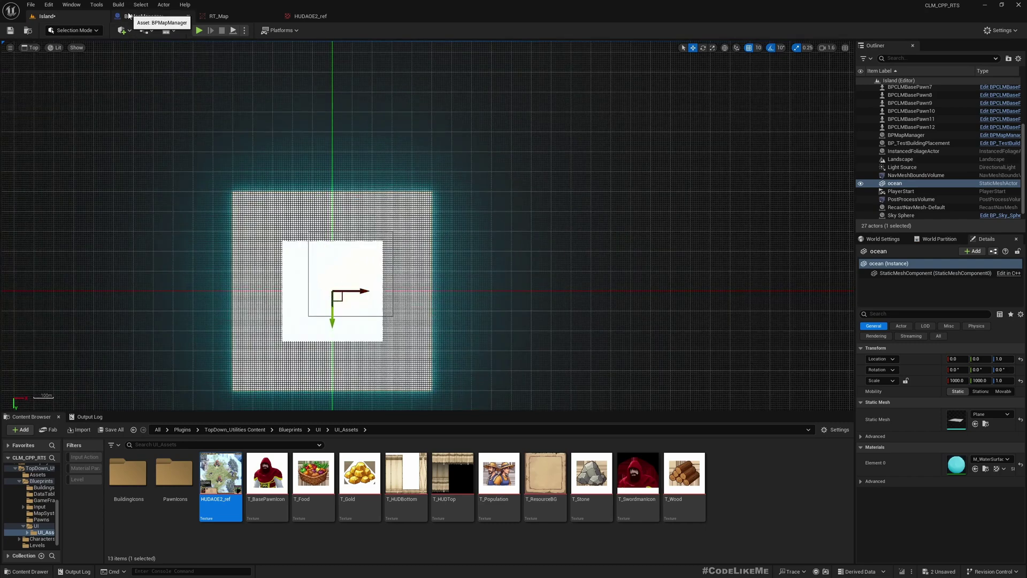
left_click(33, 48)
left_click(45, 64)
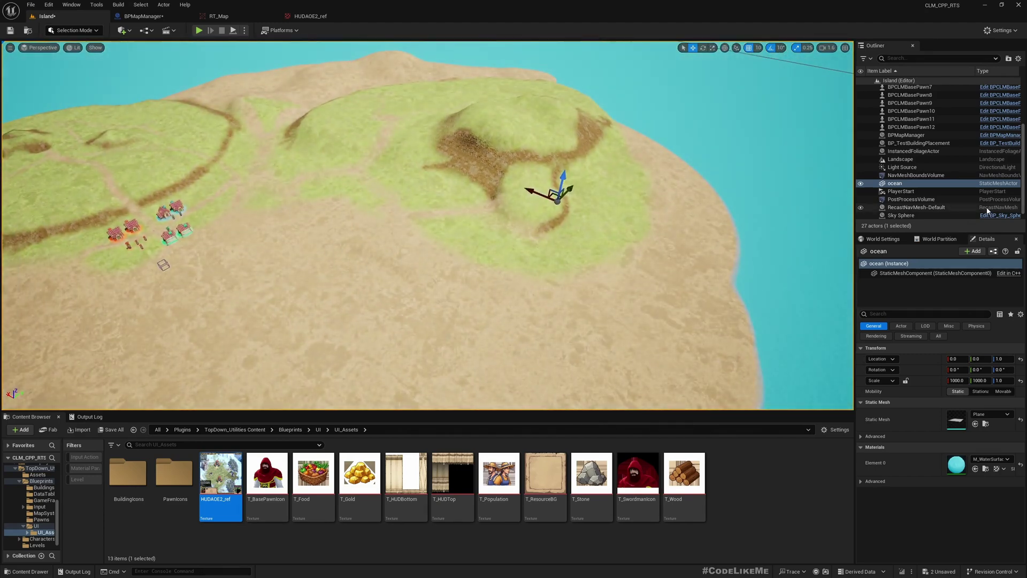
Step: Filter the actor list by "map" and set BPMapManager's Map Dimensions to 200000 by 200000
left_click(902, 58)
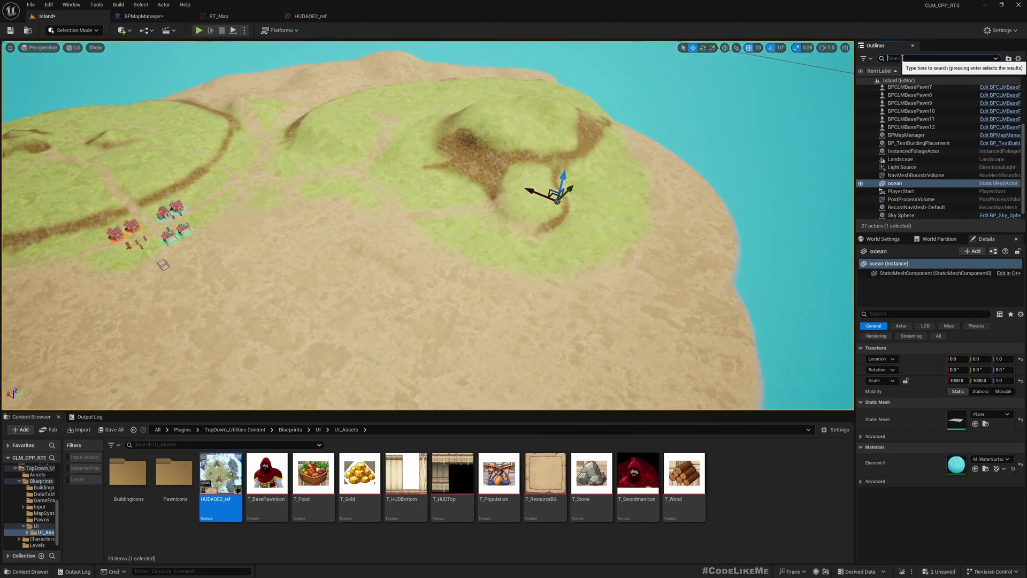
type("map")
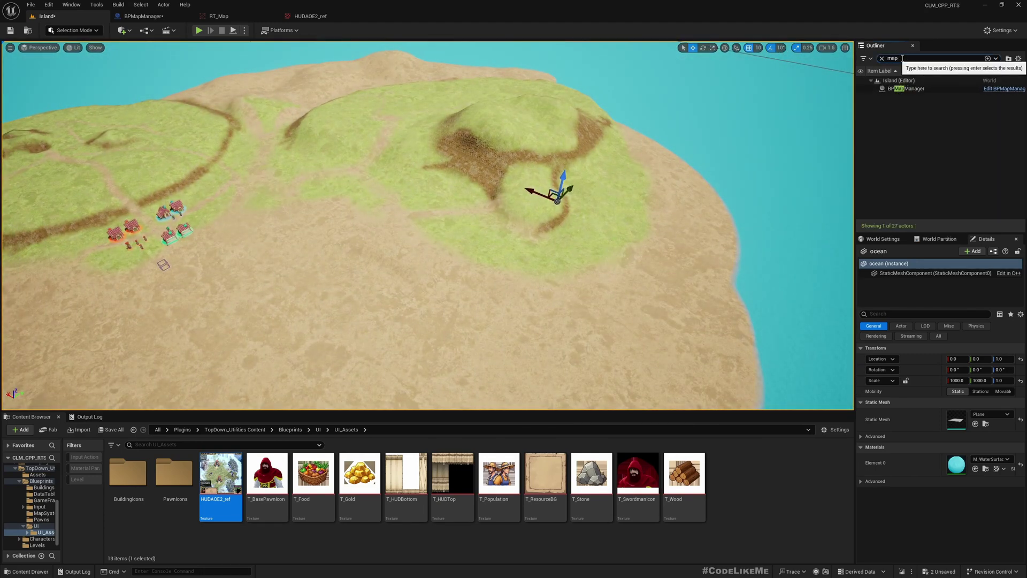
left_click(907, 88)
left_click(957, 394)
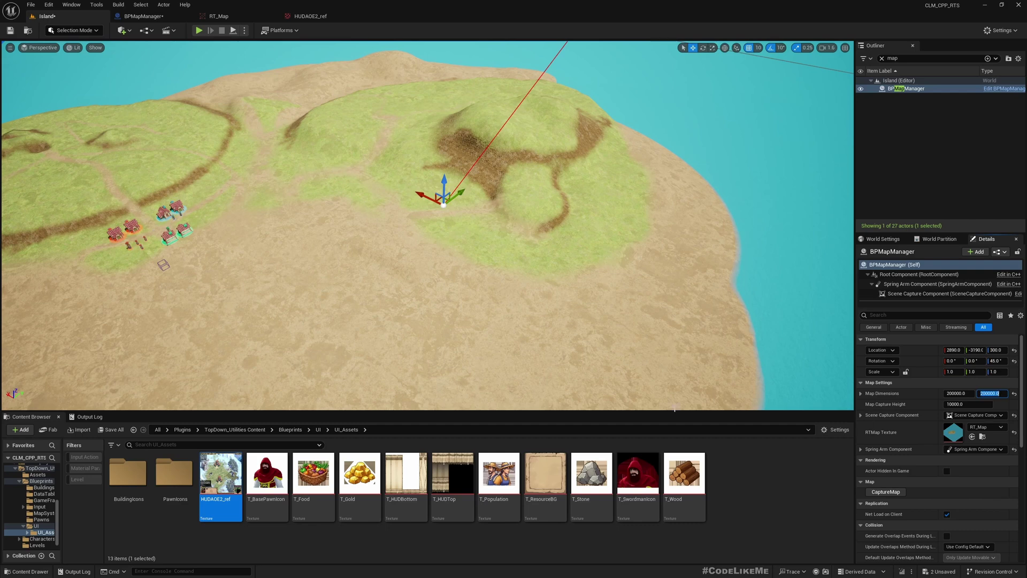
Step: Locate RT_Map in its content folder, recapture the map with the enlarged dimensions and inspect the render target
left_click(972, 436)
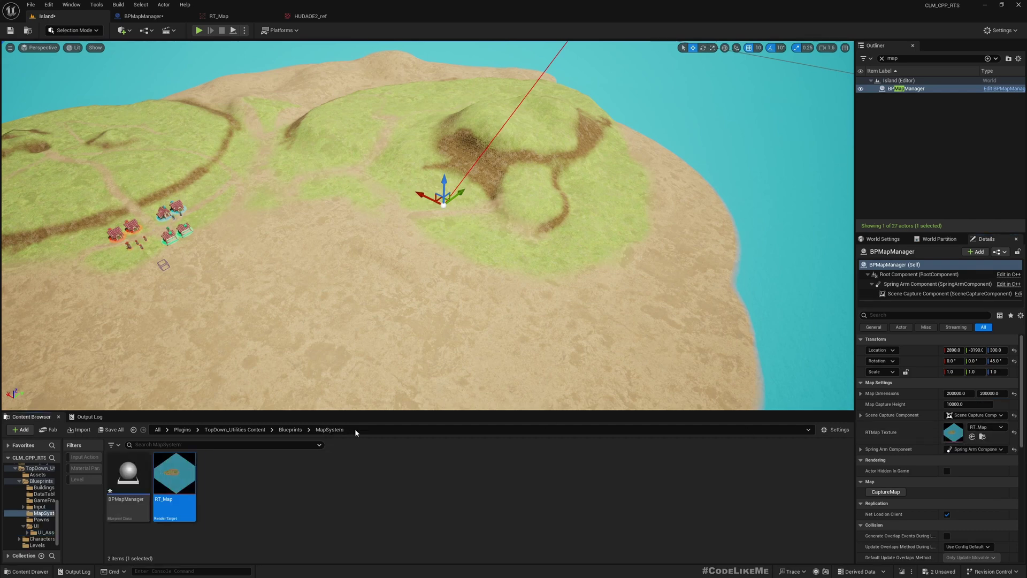
double_click(194, 504)
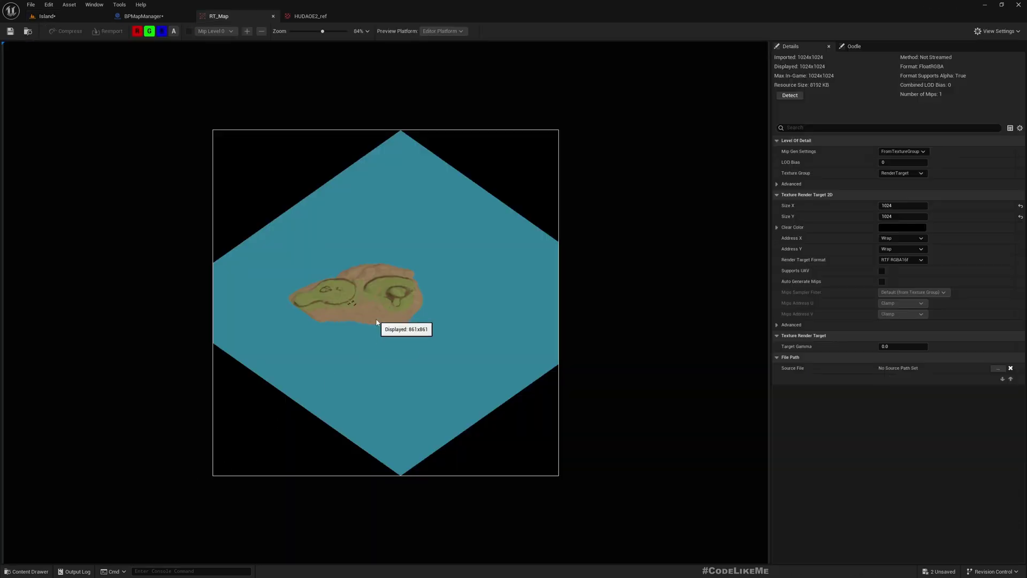
left_click(39, 16)
double_click(957, 439)
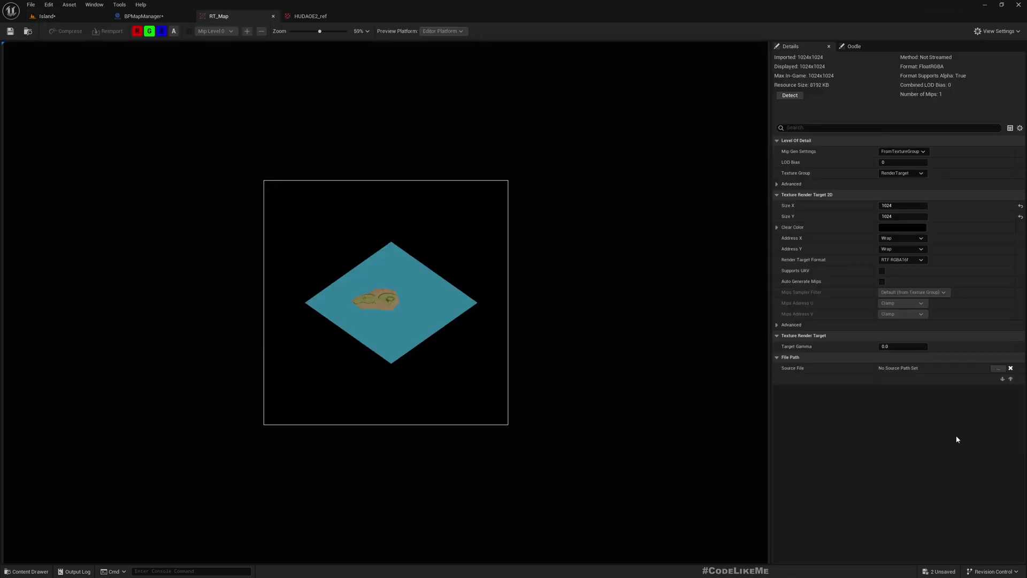
scroll(434, 318, "up", 6)
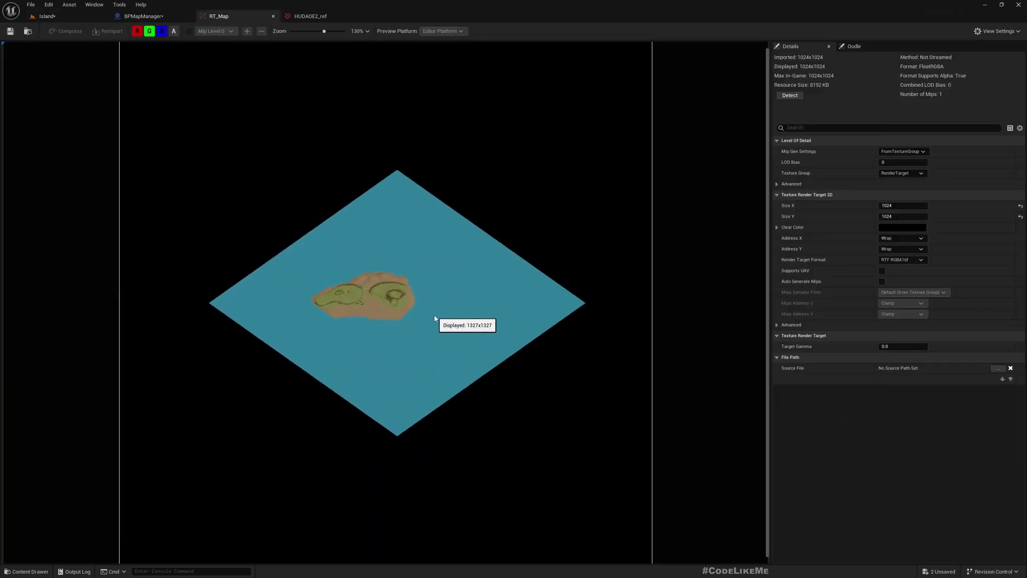
scroll(434, 318, "down", 3)
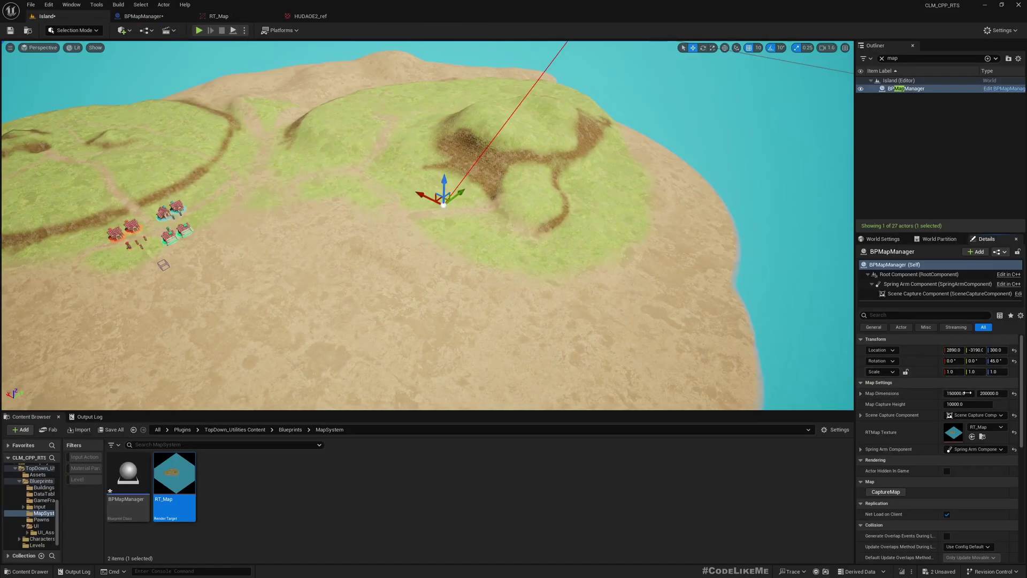
Step: Recapture the map into RT_Map with Map Dimensions X set to 150000 and BPMapManager's location reset to 0, 0, 0
left_click(1014, 351)
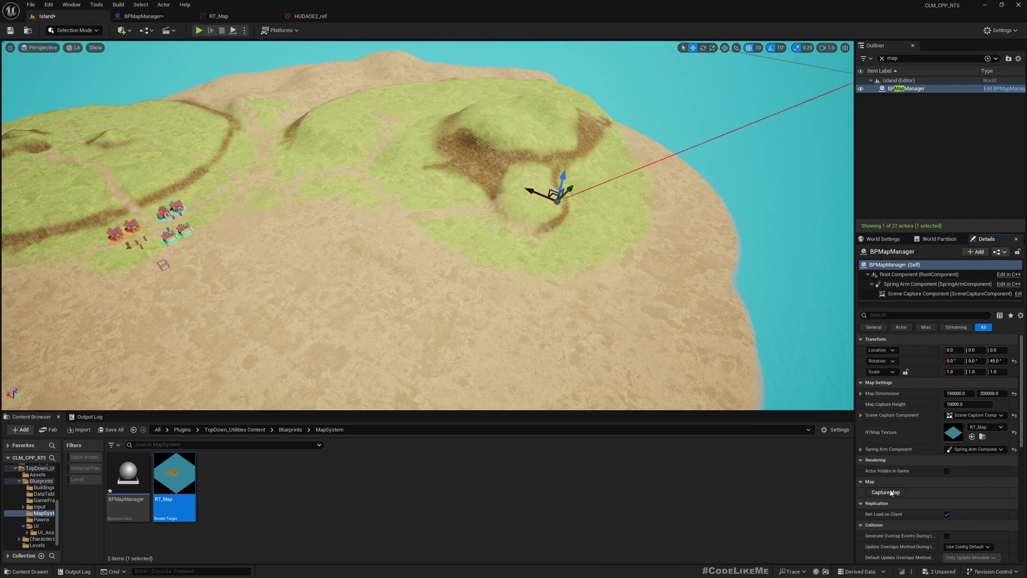
double_click(954, 432)
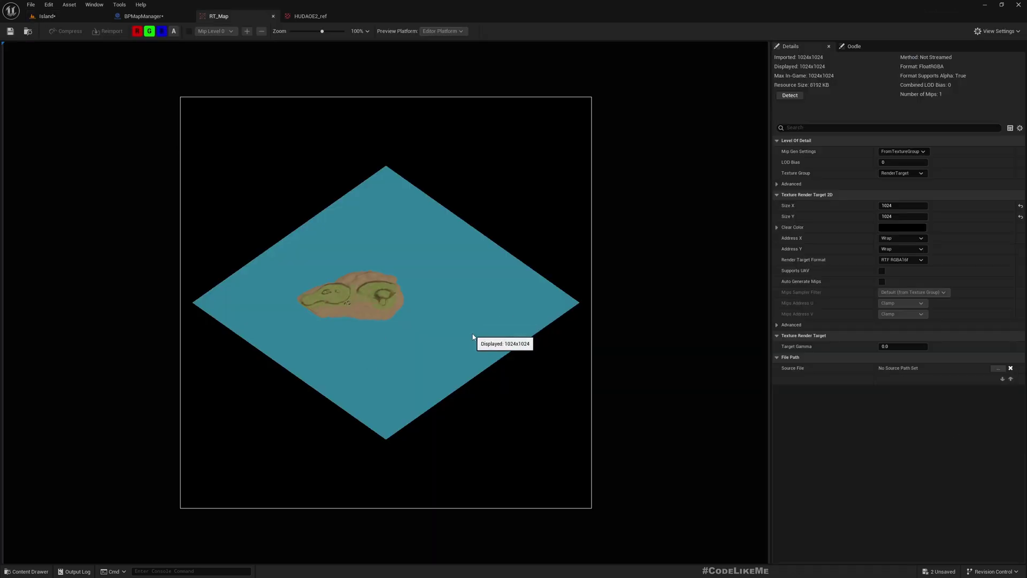
Step: Open the WBP_HUD widget blueprint from the UI content folder
left_click(43, 16)
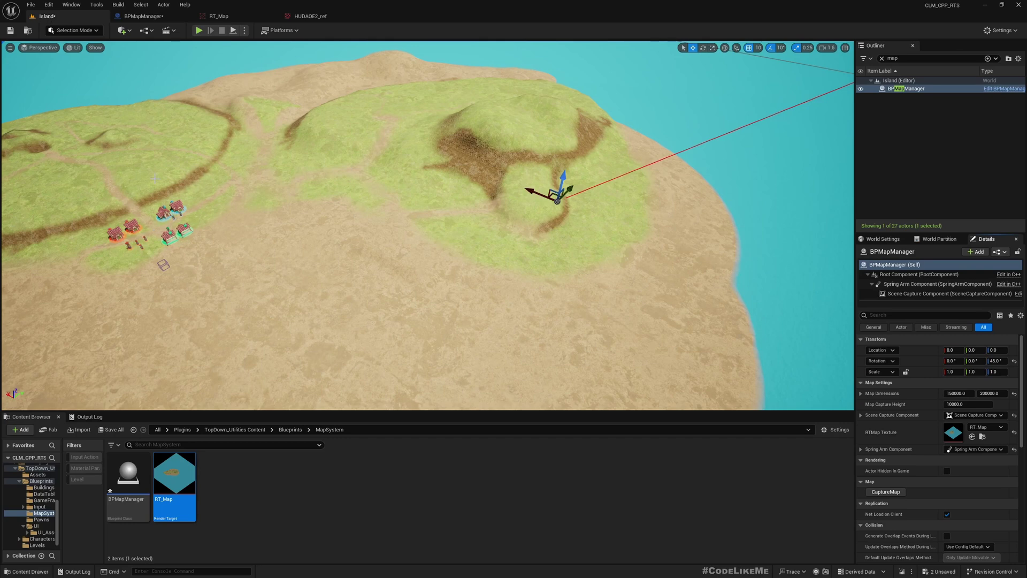
left_click(37, 527)
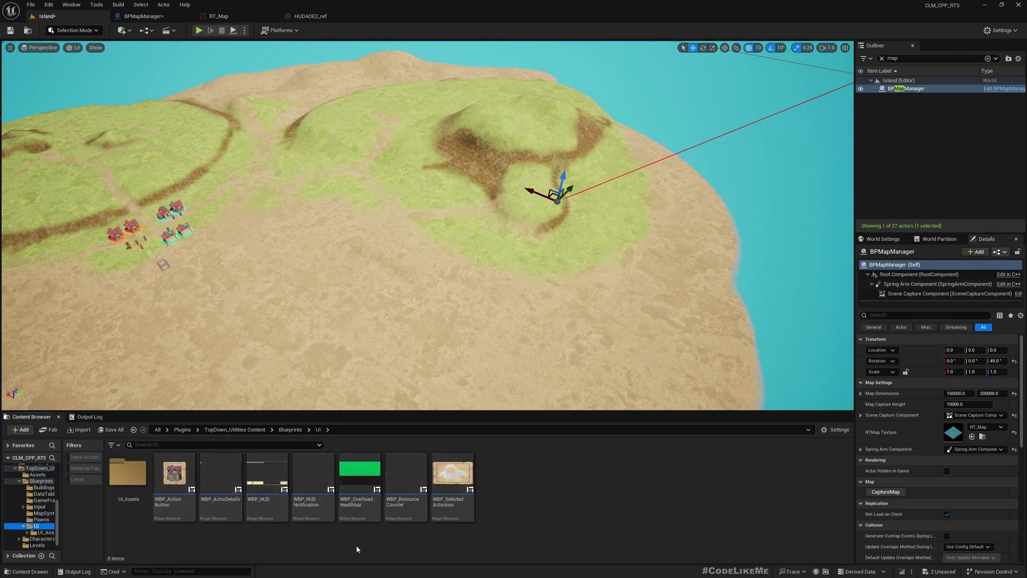
double_click(266, 476)
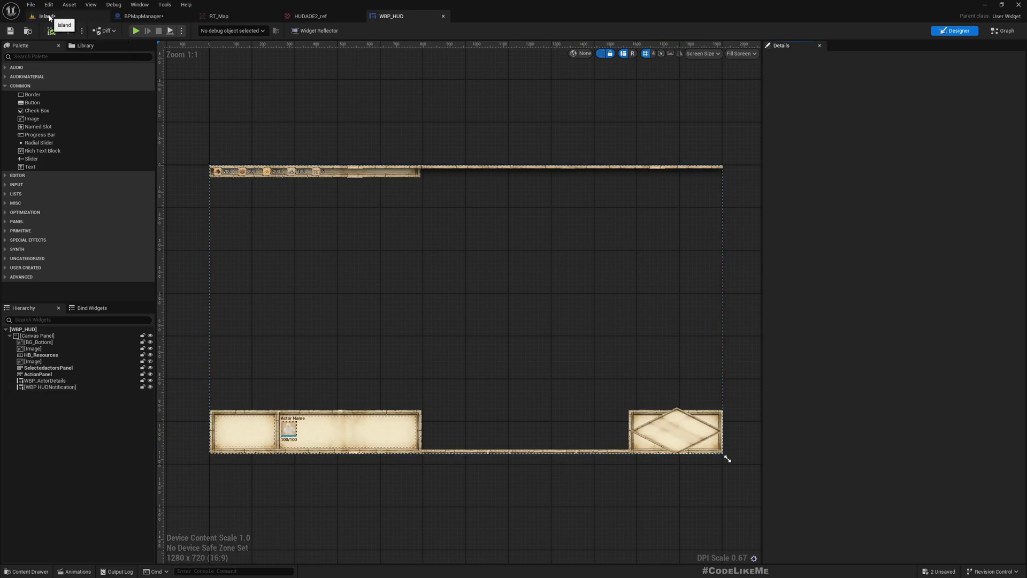
Step: Create a material from the RT_Map render target in the MapSystem folder and save all changes
left_click(45, 15)
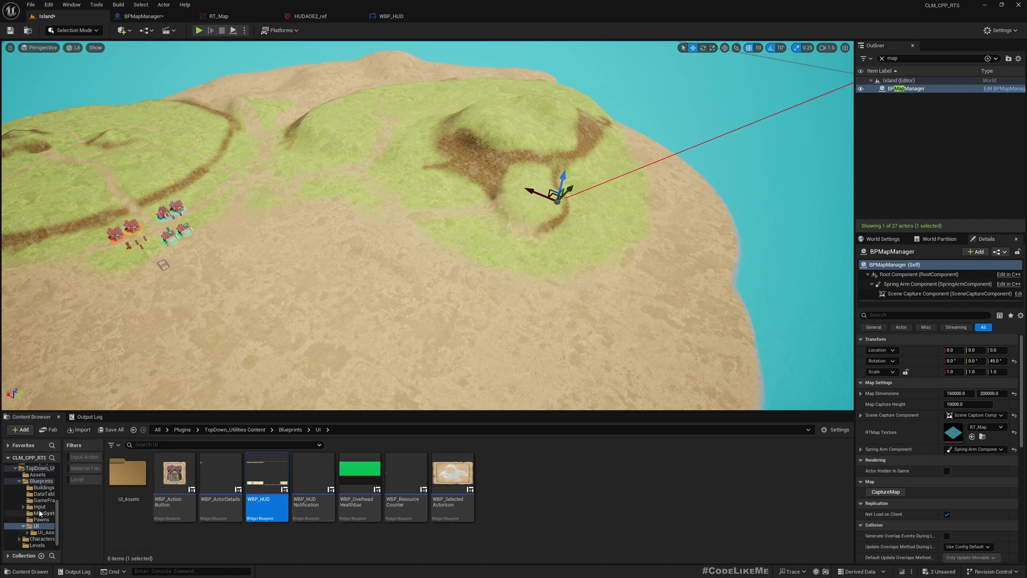
left_click(41, 513)
right_click(185, 481)
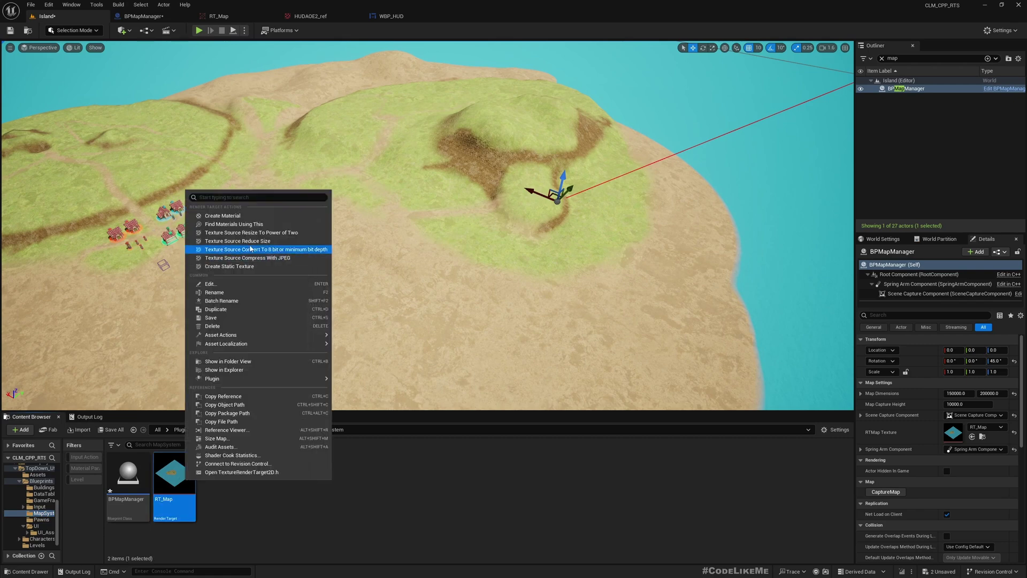
left_click(293, 248)
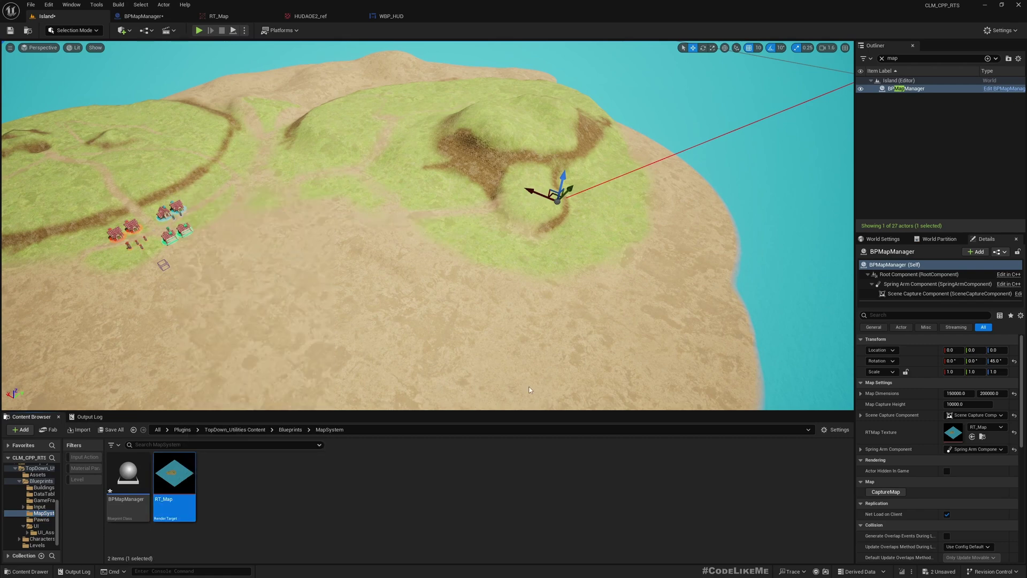
key("Return")
key("ctrl+shift+s")
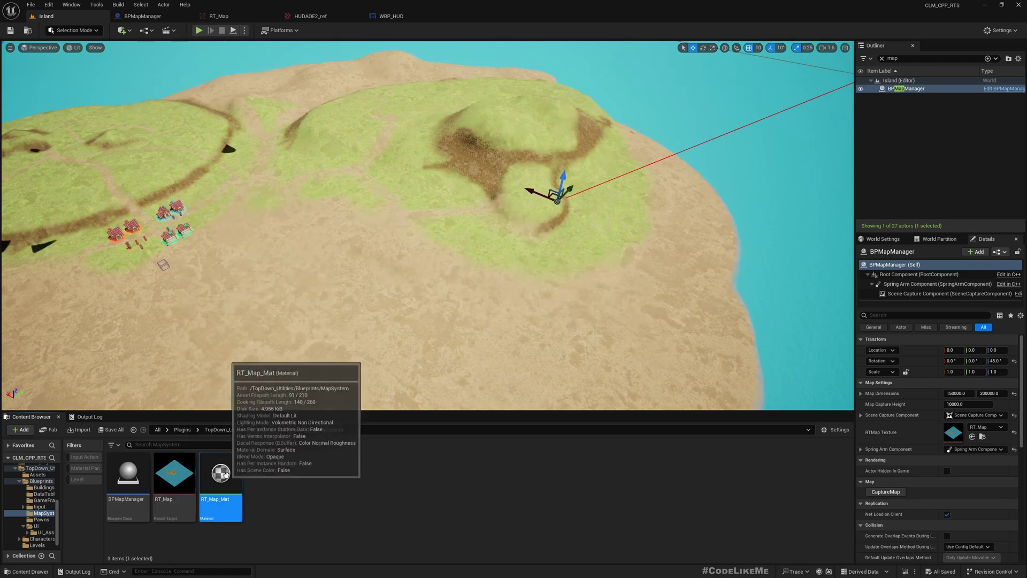
Step: Rename the new map material M_RTMap
left_click(226, 475)
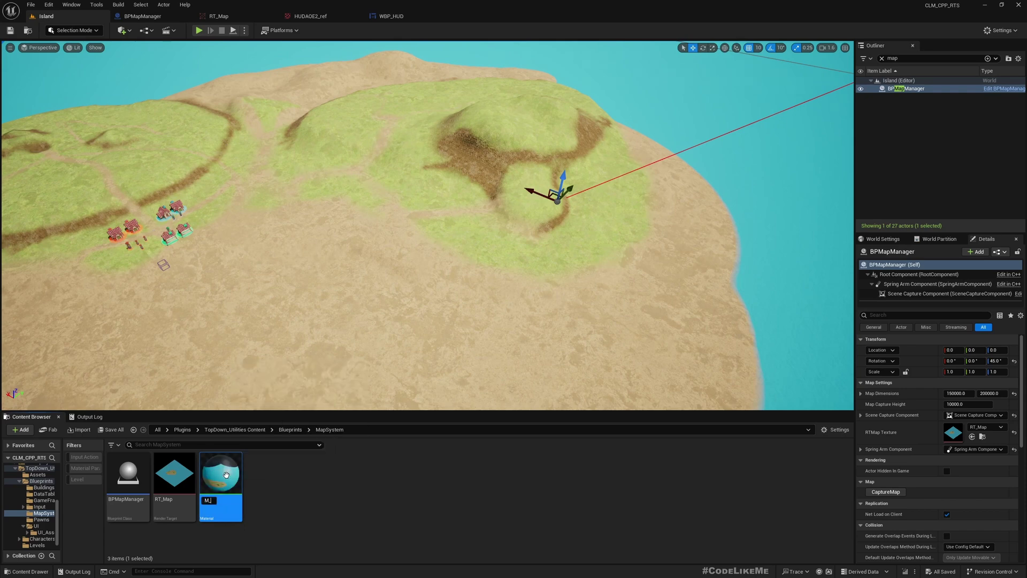
type("M_RTMap")
key("Return")
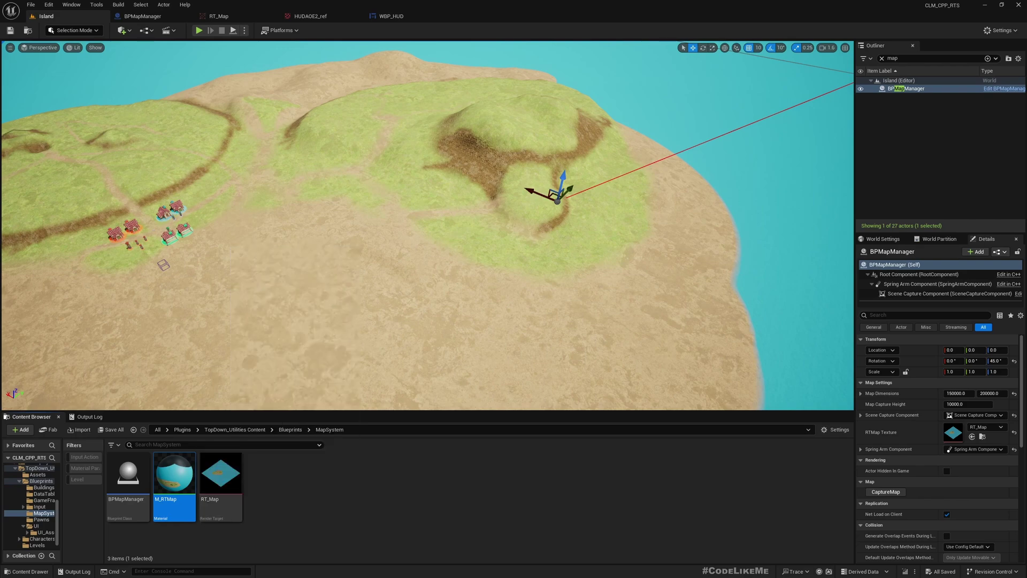
Step: Open M_RTMap and move the Texture Sample node farther away from the material's result node
double_click(175, 476)
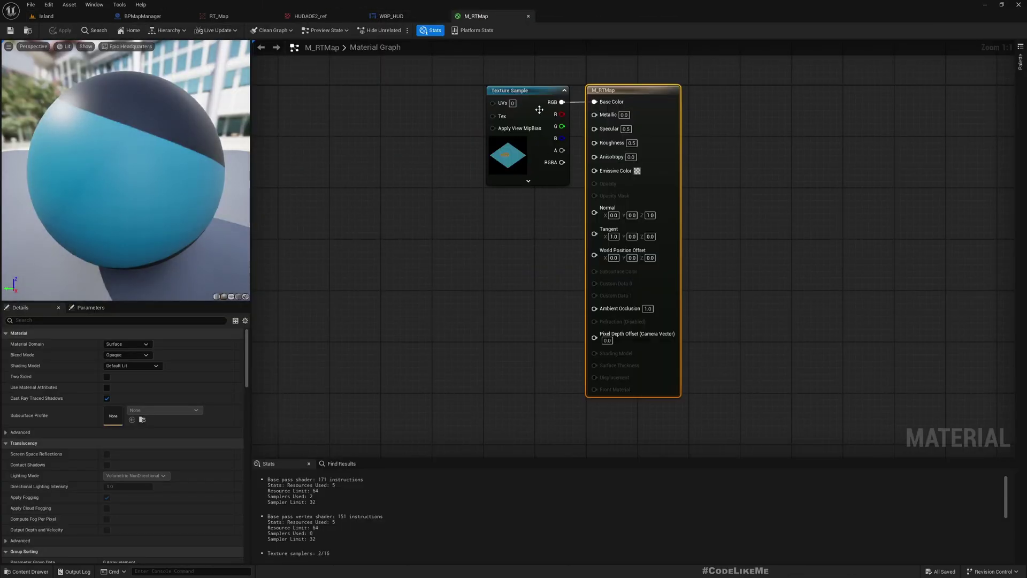
left_click_drag(539, 110, 403, 101)
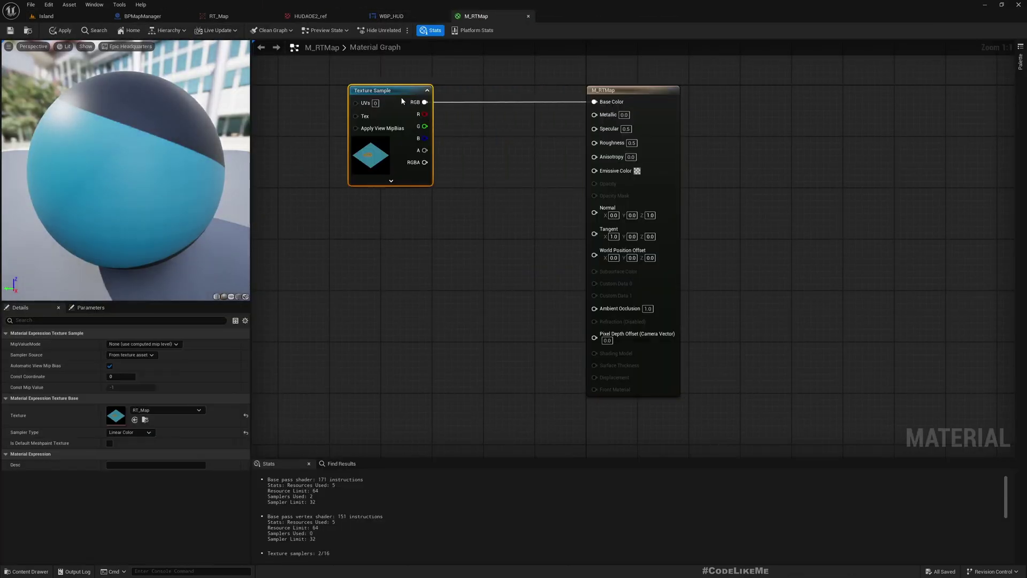
left_click(130, 355)
left_click(454, 316)
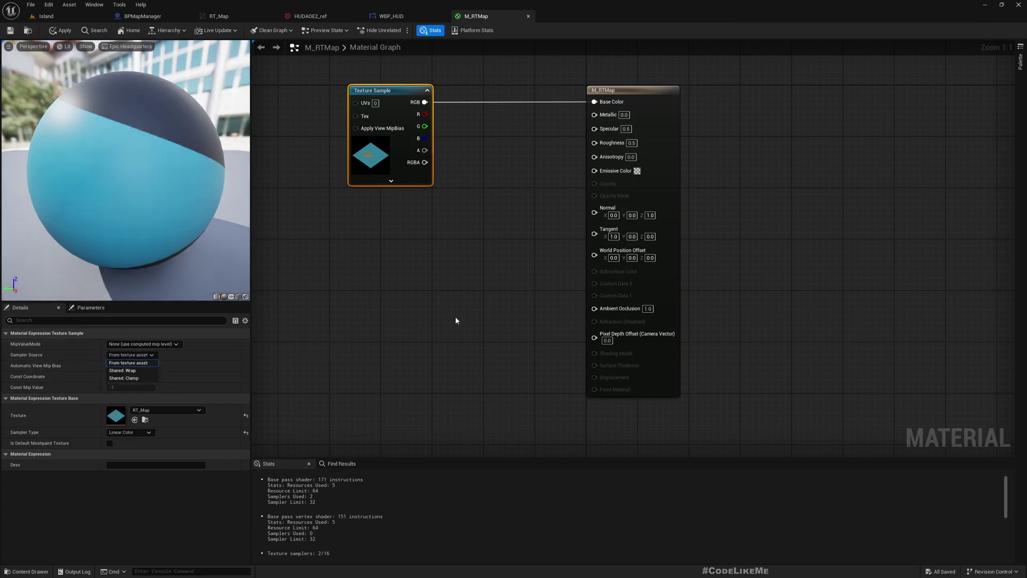
Step: Set the Material Domain to User Interface and connect the Texture Sample's RGB output to Final Color
left_click(126, 344)
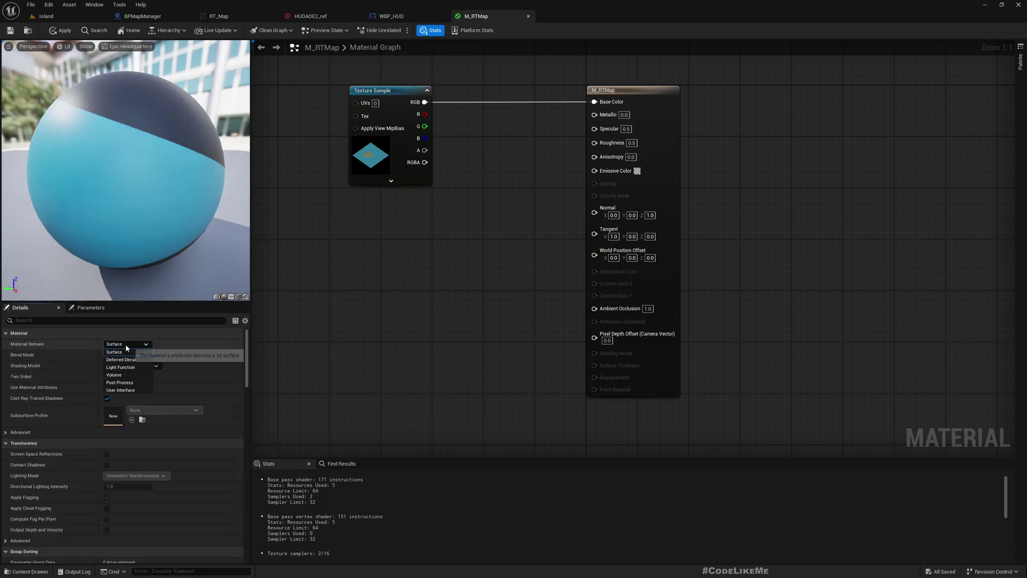
left_click(121, 390)
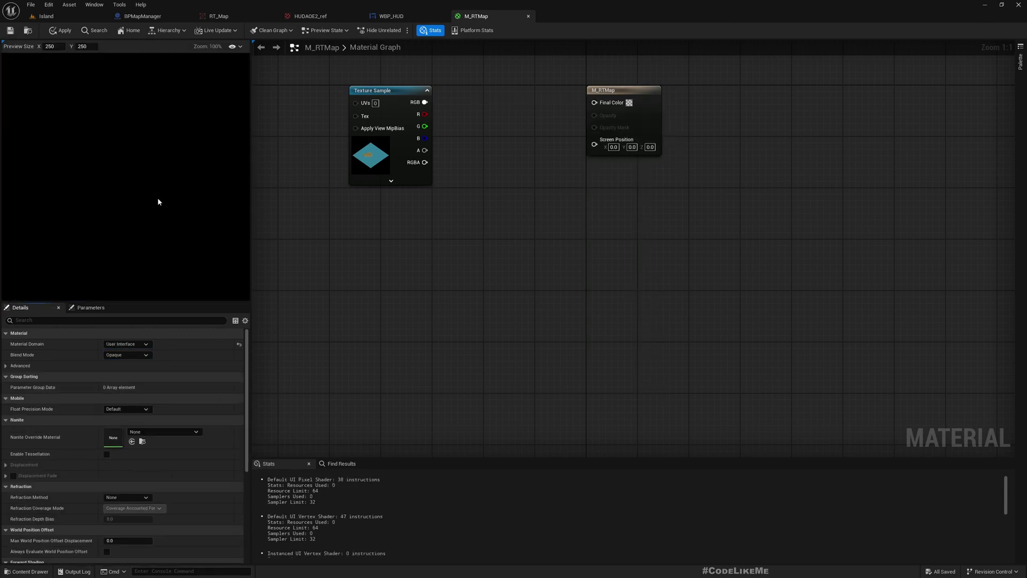
left_click_drag(419, 108, 594, 102)
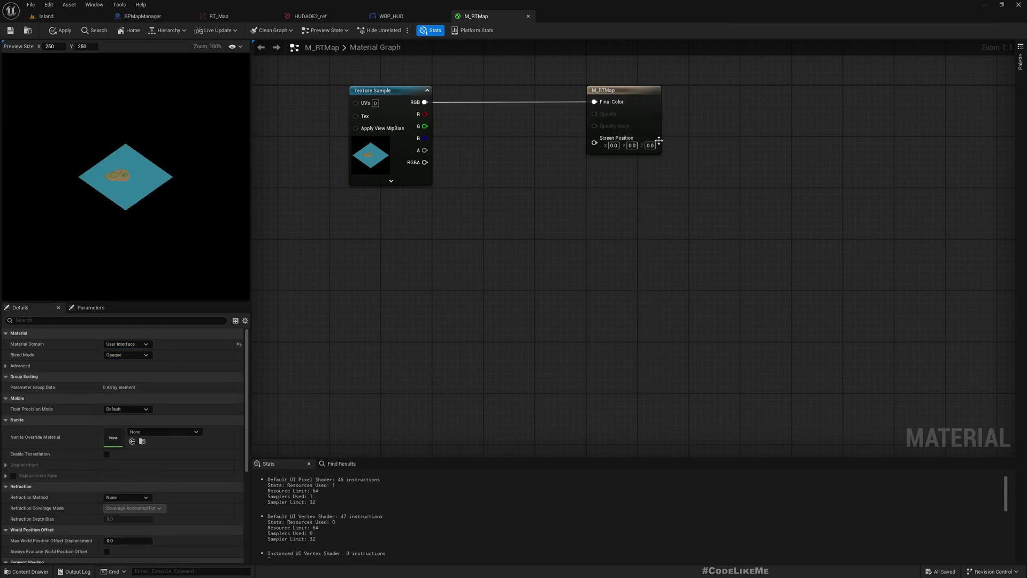
Step: Set the Blend Mode to Masked and feed the texture's RGB through a VectorLength node's V3 Length into Opacity Mask
left_click(127, 355)
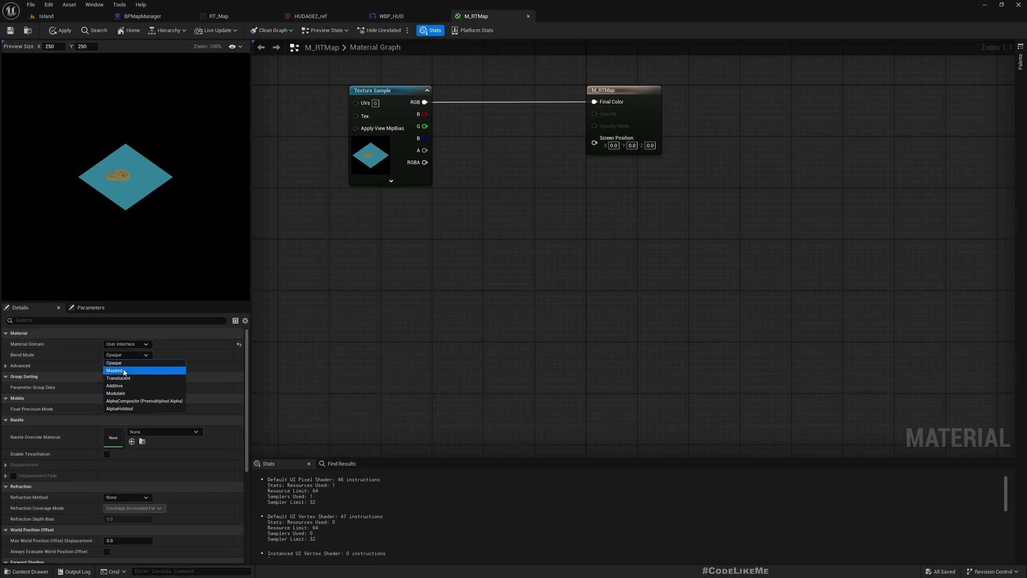
left_click(114, 370)
left_click_drag(428, 151, 595, 127)
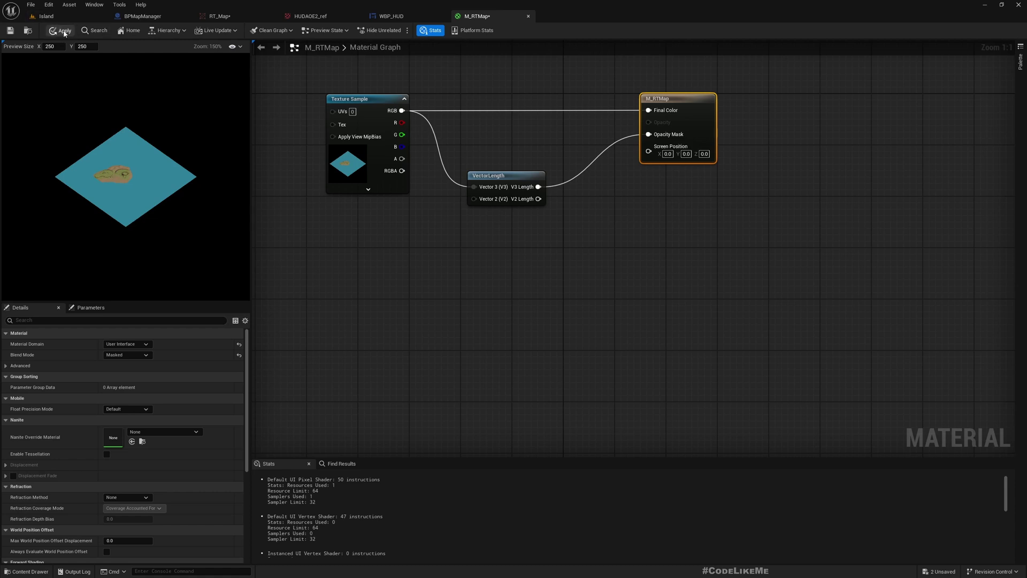
Step: Add an Image widget to the WBP_HUD canvas over the diamond-shaped minimap frame
left_click(393, 16)
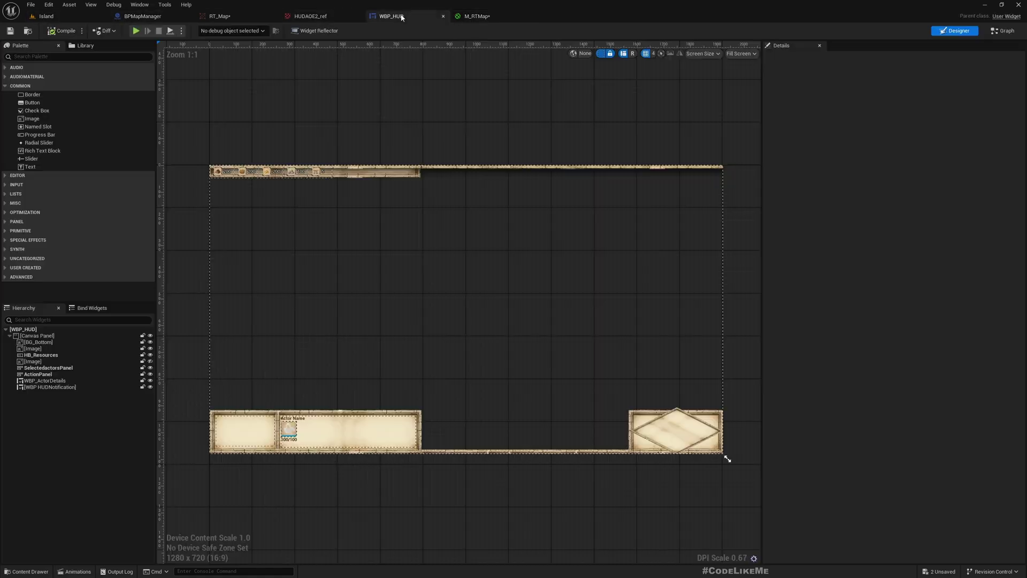
left_click(63, 387)
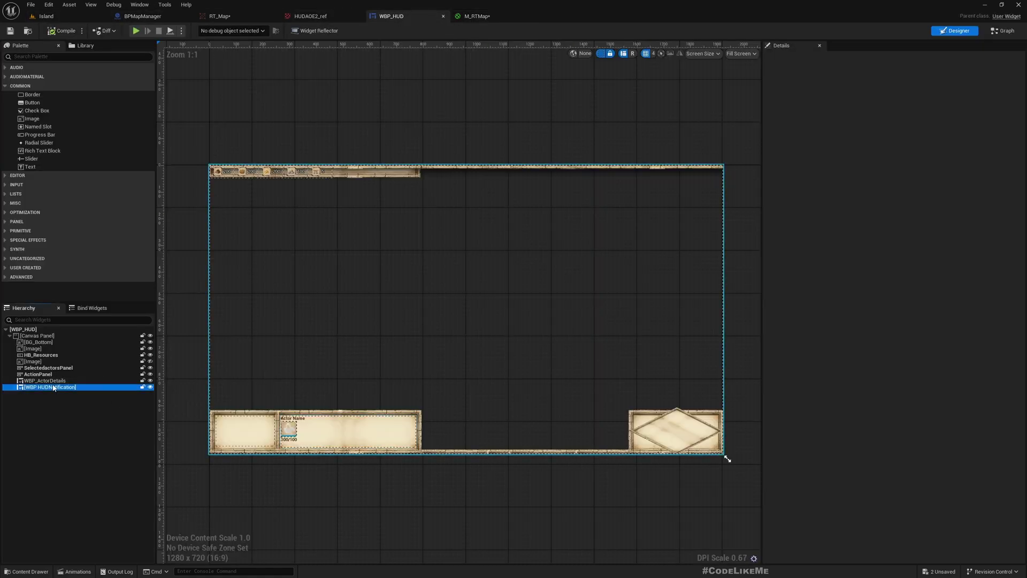
left_click(69, 421)
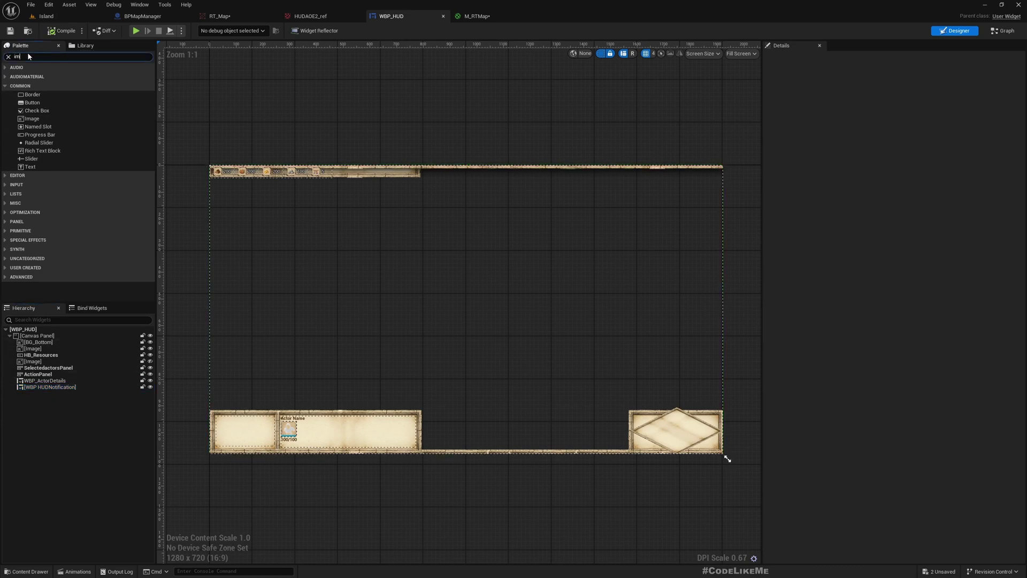
left_click_drag(32, 76, 666, 424)
scroll(698, 453, "up", 4)
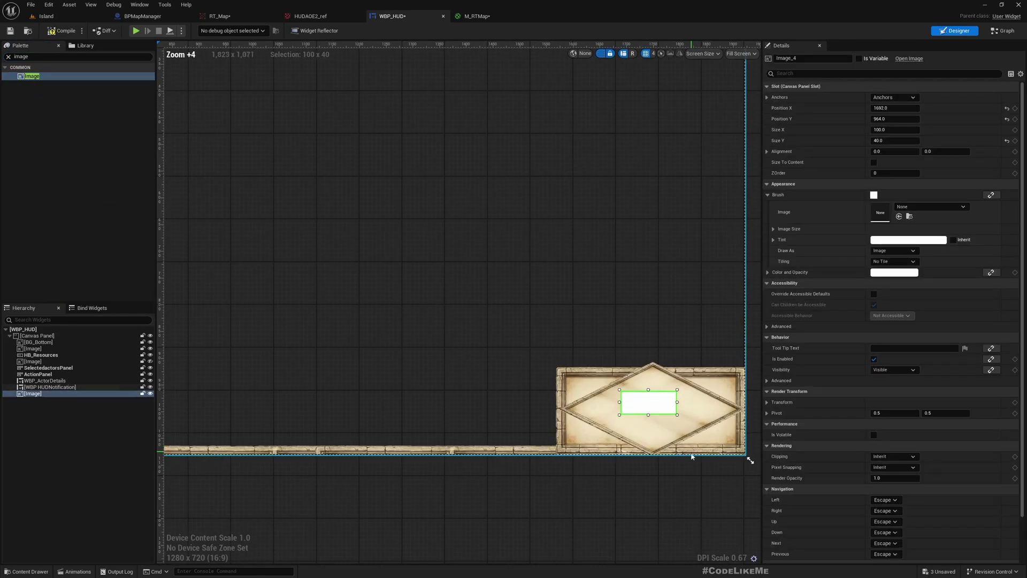
right_click_drag(667, 480, 513, 467)
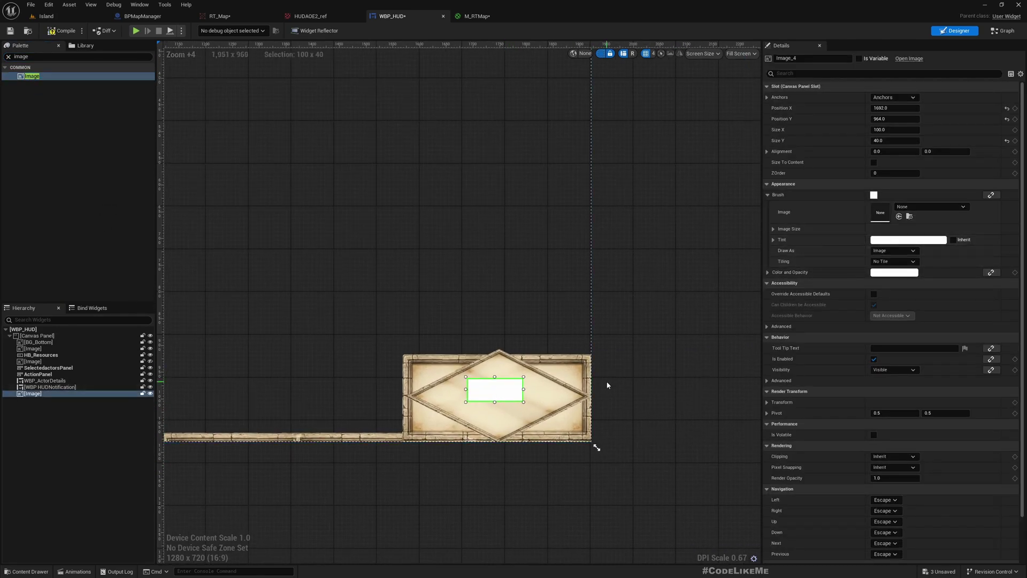
Step: Stretch the new image across the minimap panel's width and set its size to 340 by 340
left_click_drag(524, 388, 587, 389)
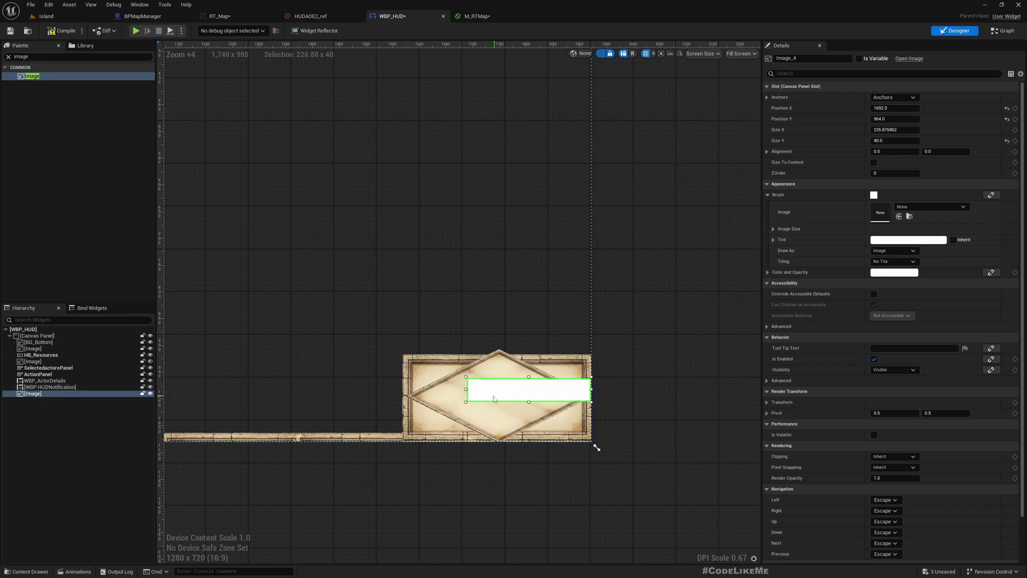
left_click_drag(466, 389, 400, 394)
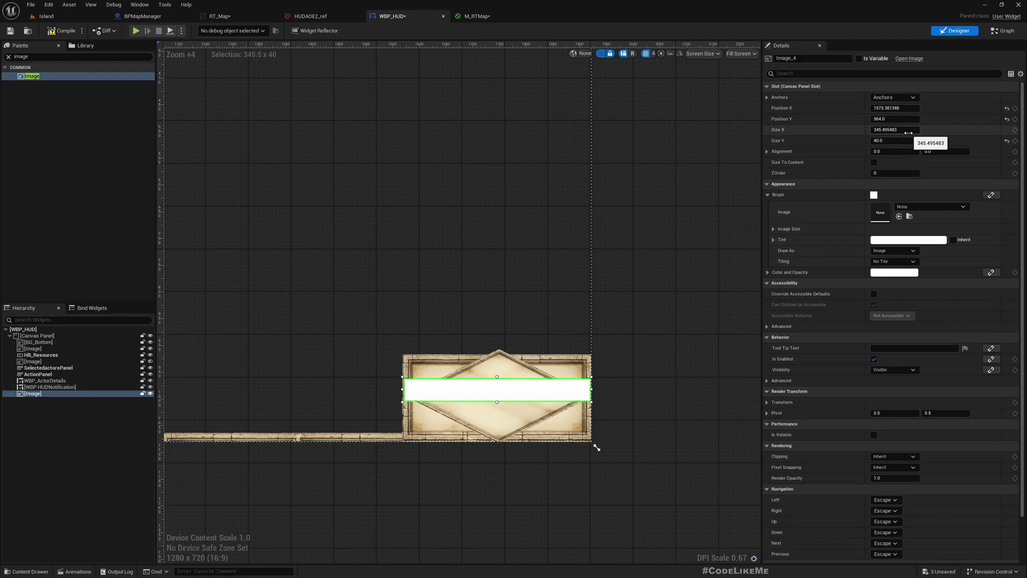
left_click(909, 132)
type("340")
key("Return")
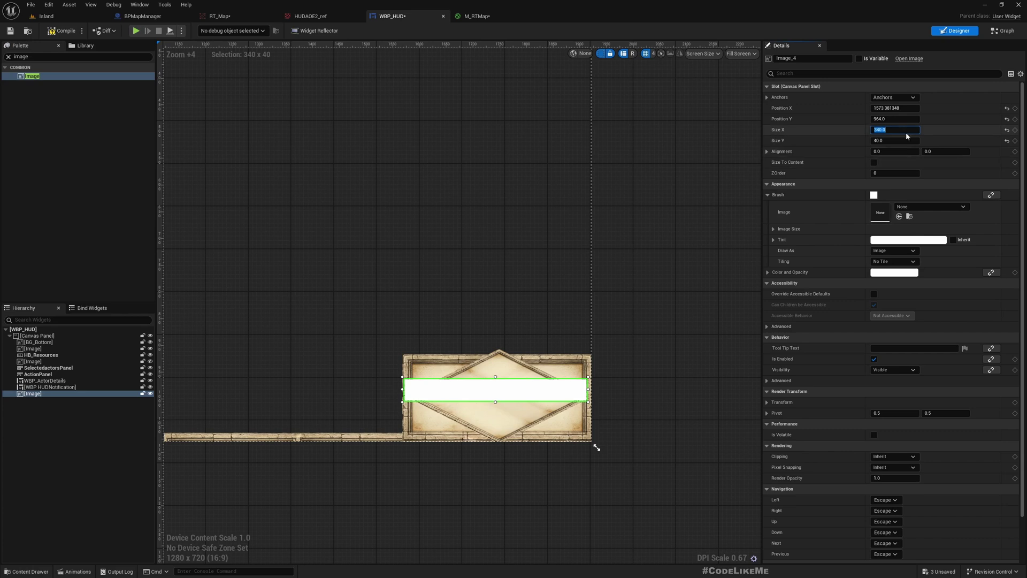
left_click(895, 141)
type("34")
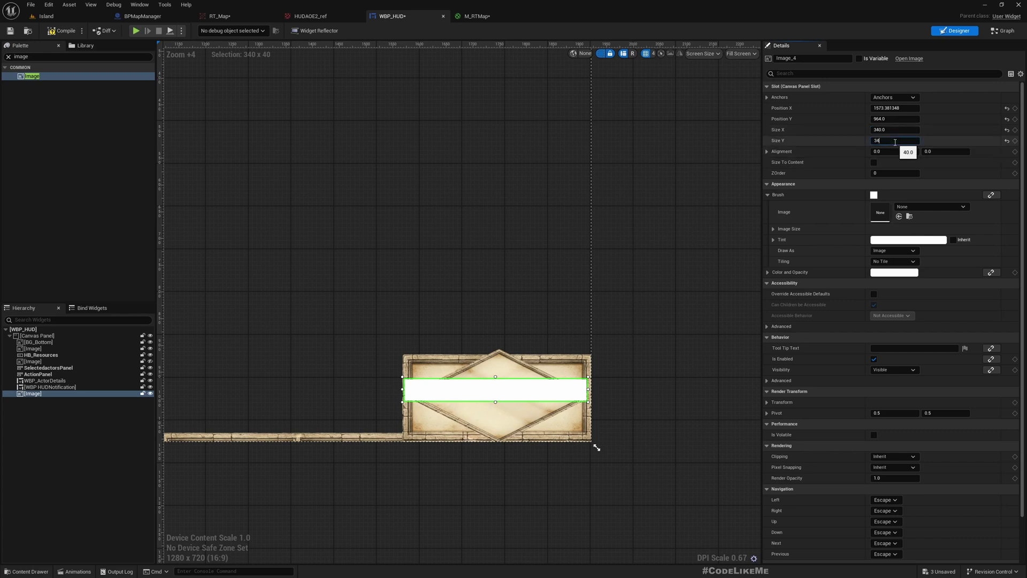
type("0")
key("Return")
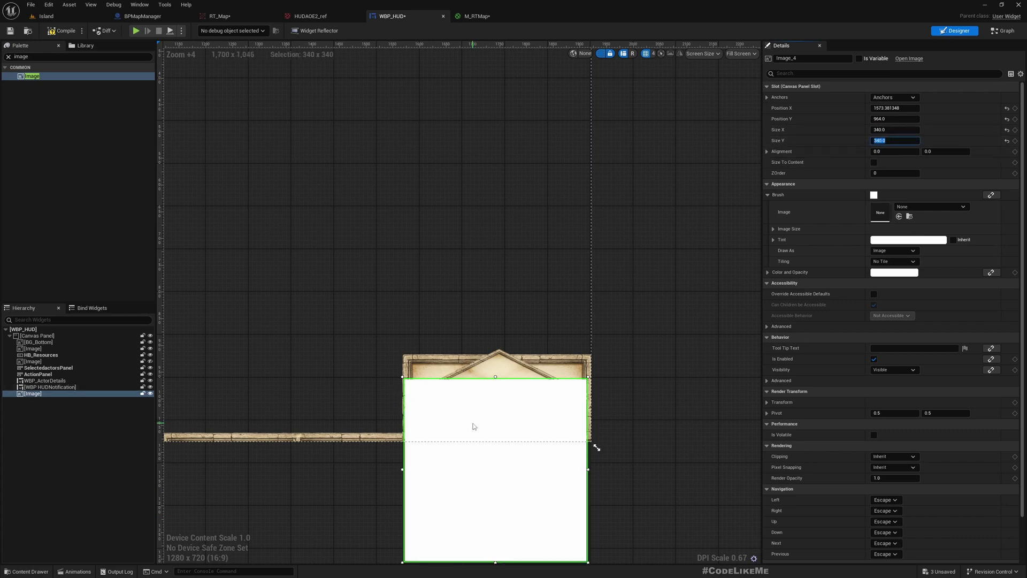
Step: Position the image over the minimap panel at about X 1573, Y 847
left_click_drag(480, 424, 484, 343)
key("ctrl+z")
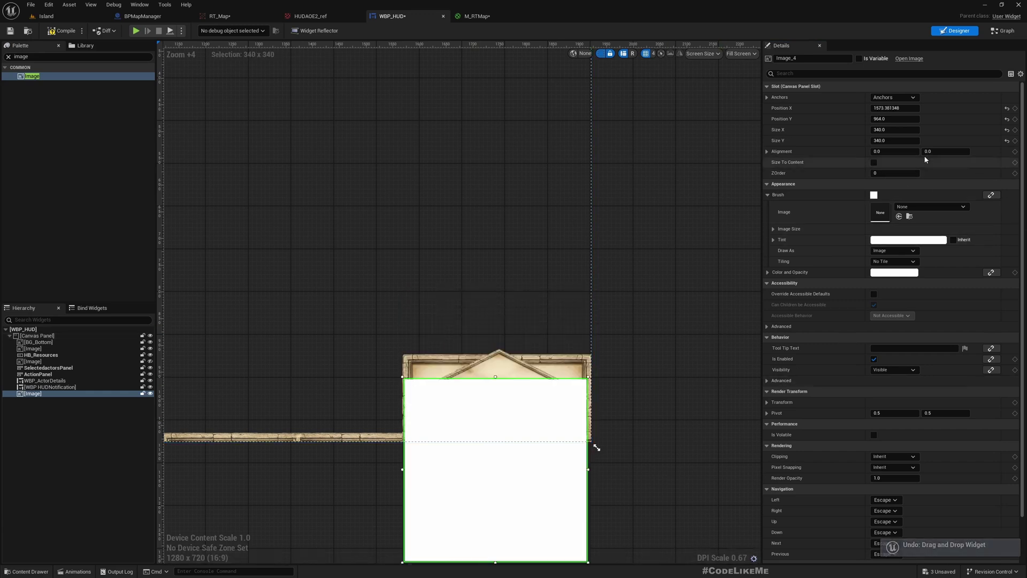
mouse_move(899, 107)
left_mouse_down()
mouse_move(880, 107)
mouse_move(920, 107)
mouse_move(889, 107)
mouse_move(910, 107)
left_mouse_up()
key("ctrl+z")
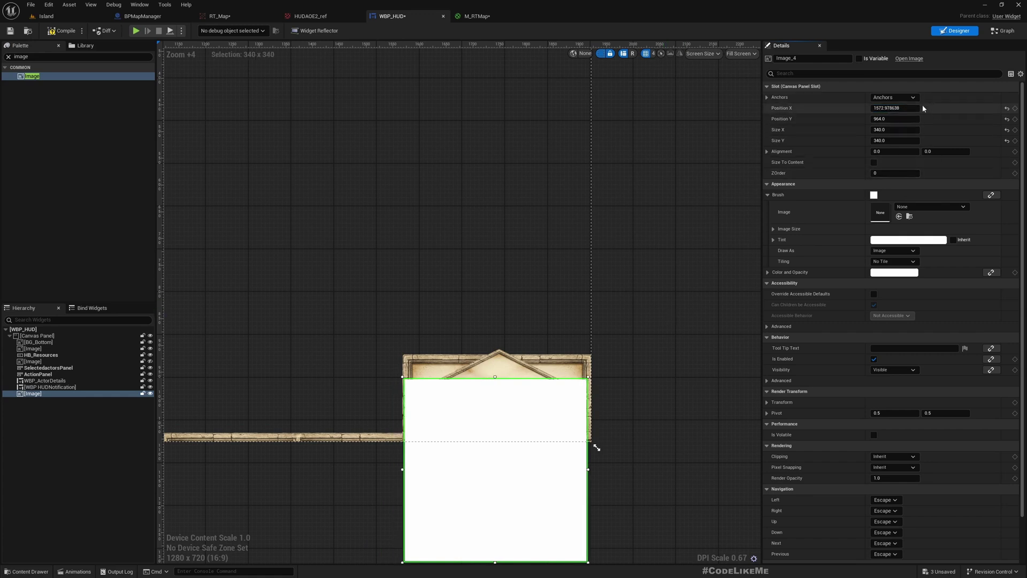
left_click_drag(899, 119, 838, 119)
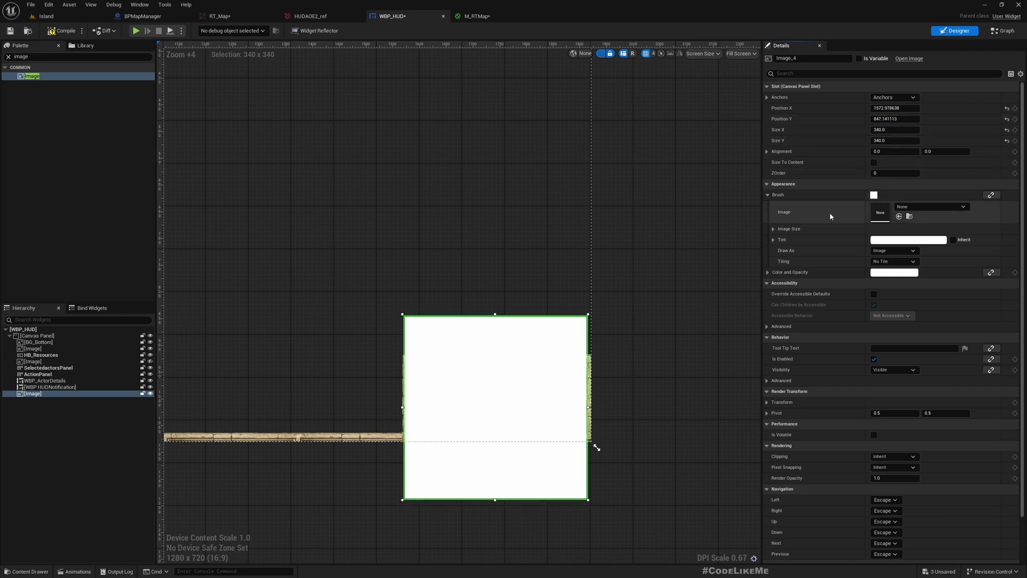
Step: Locate M_RTMap in its content folder, assign it as the image's brush, and reduce the image's height to about 275
left_click(476, 16)
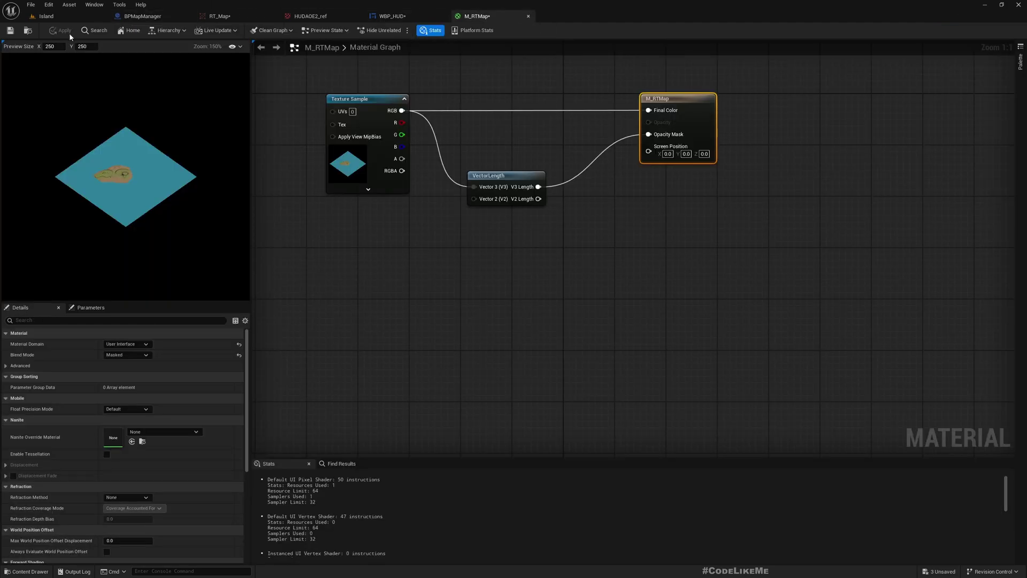
left_click(27, 32)
left_click(142, 16)
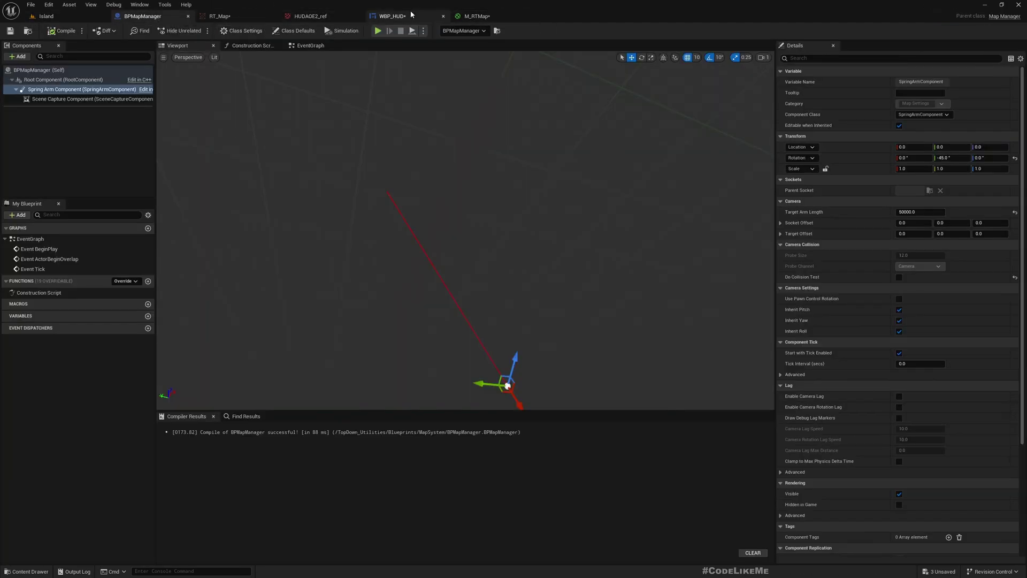
left_click(393, 16)
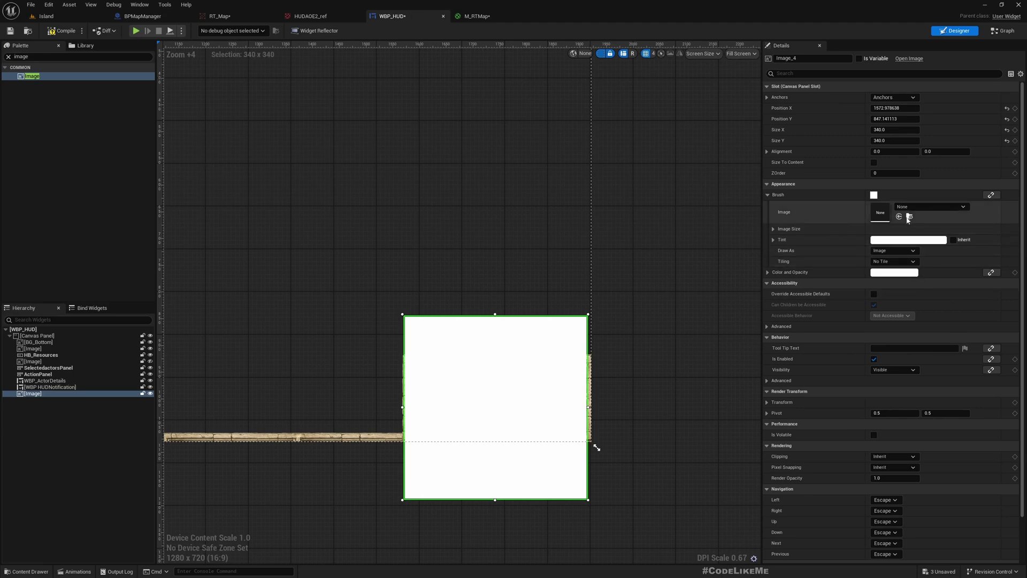
left_click(899, 216)
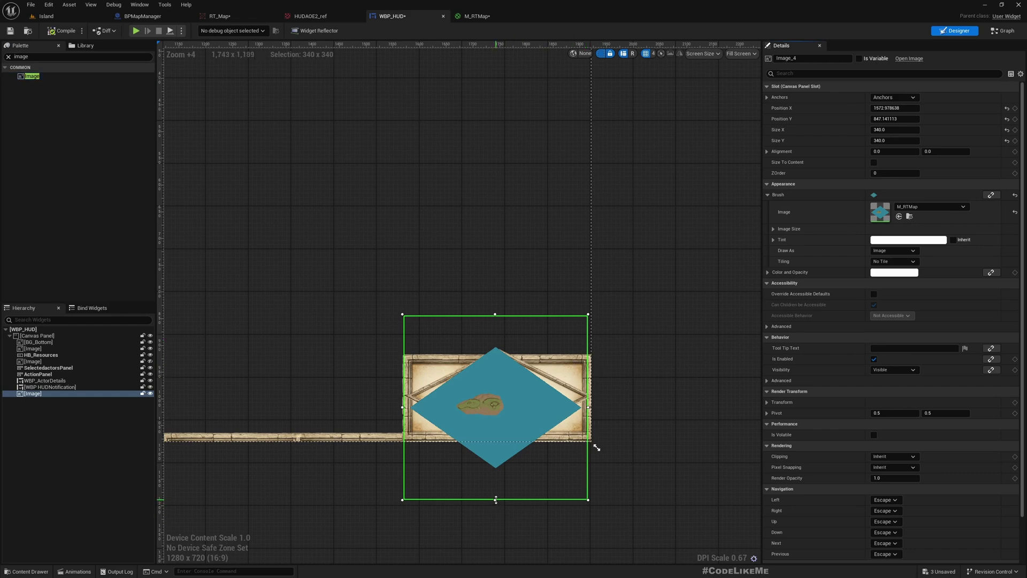
left_click_drag(496, 500, 497, 460)
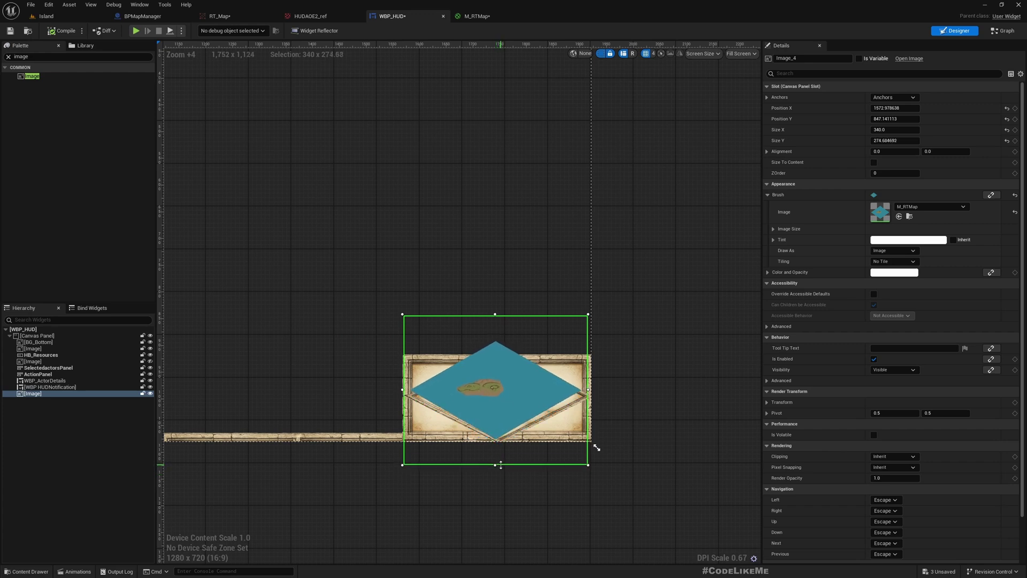
Step: Fit the map image to the diamond frame at about X 1584, Y 877, with a size of about 332 by 236
left_click_drag(501, 465, 501, 466)
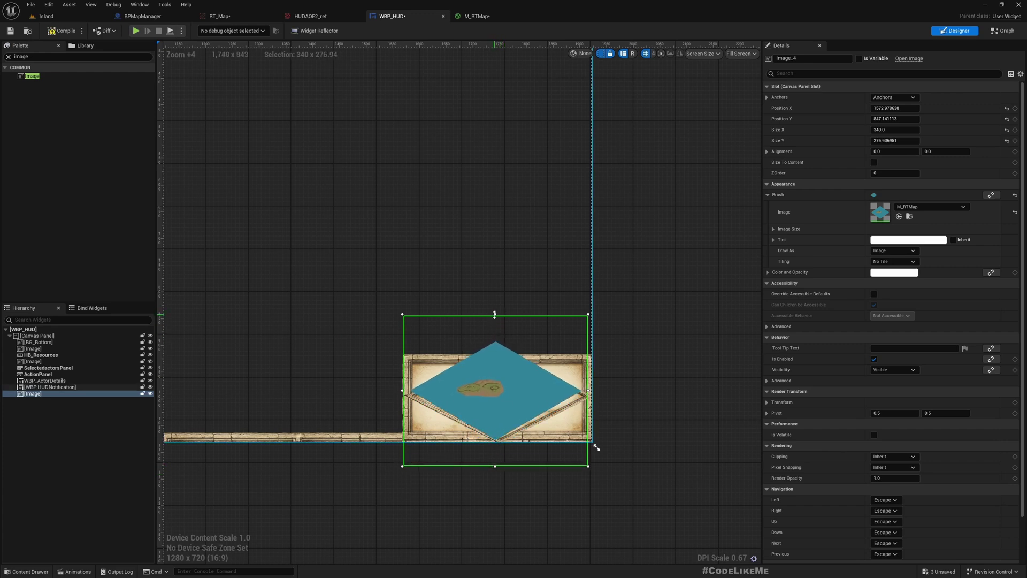
left_click_drag(494, 315, 495, 329)
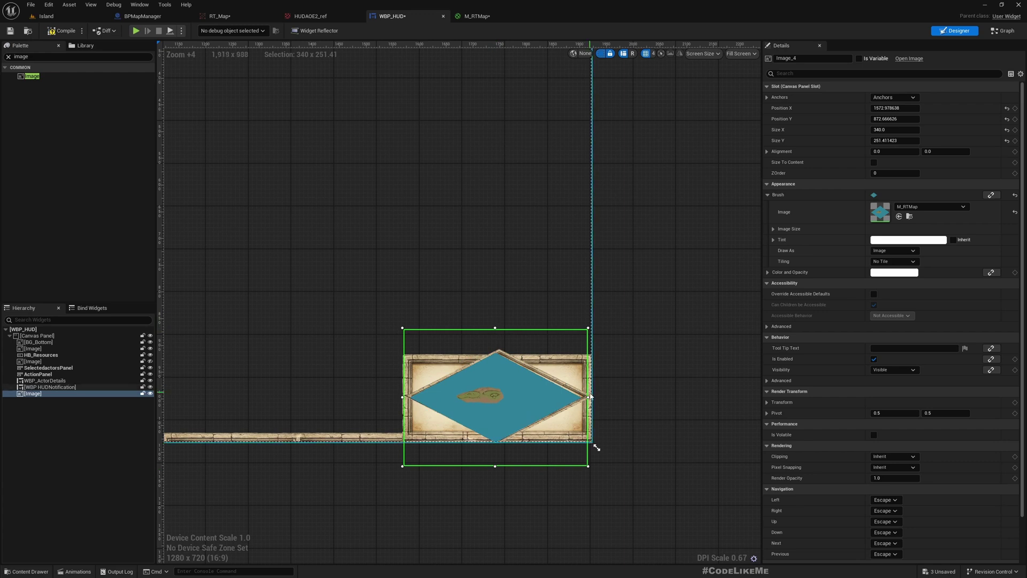
left_click_drag(588, 397, 592, 396)
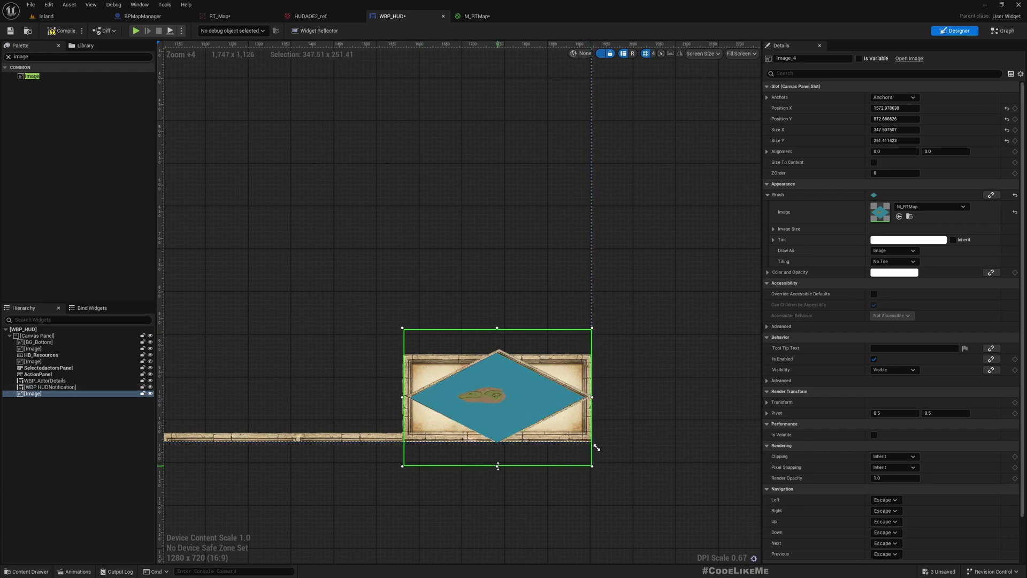
left_click_drag(498, 465, 500, 461)
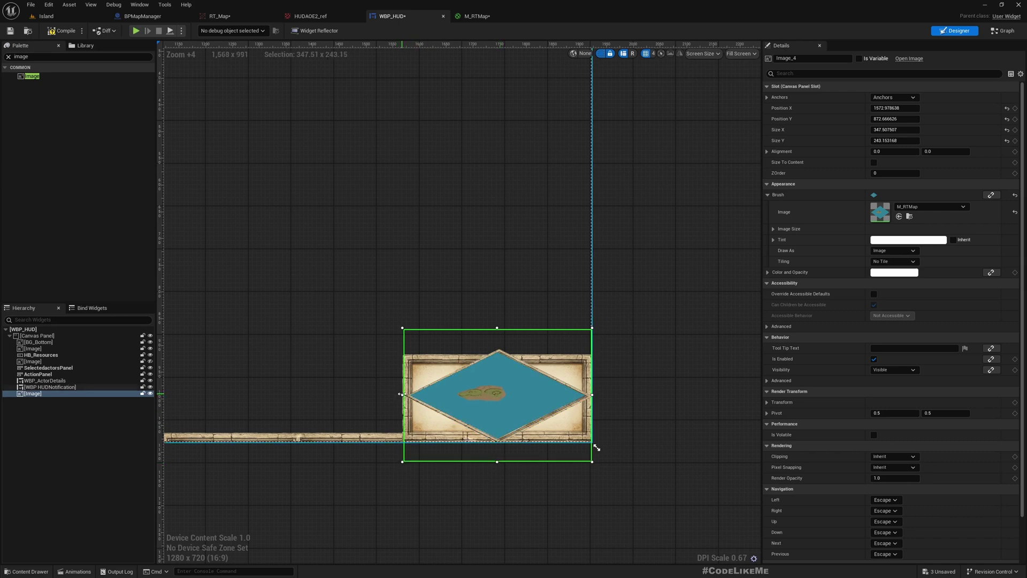
left_click_drag(400, 395, 408, 394)
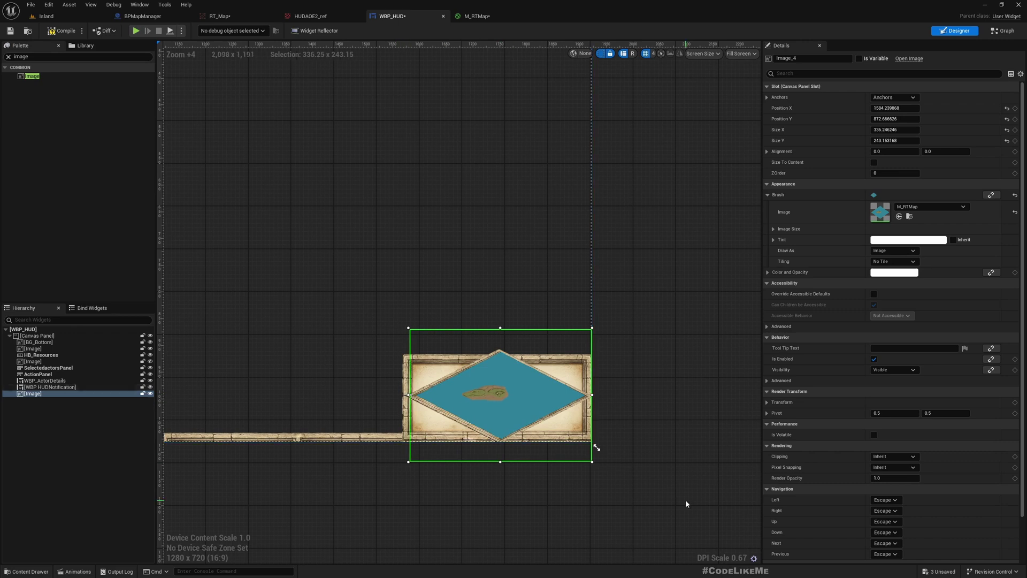
left_click_drag(592, 394, 590, 395)
left_click_drag(499, 331, 498, 333)
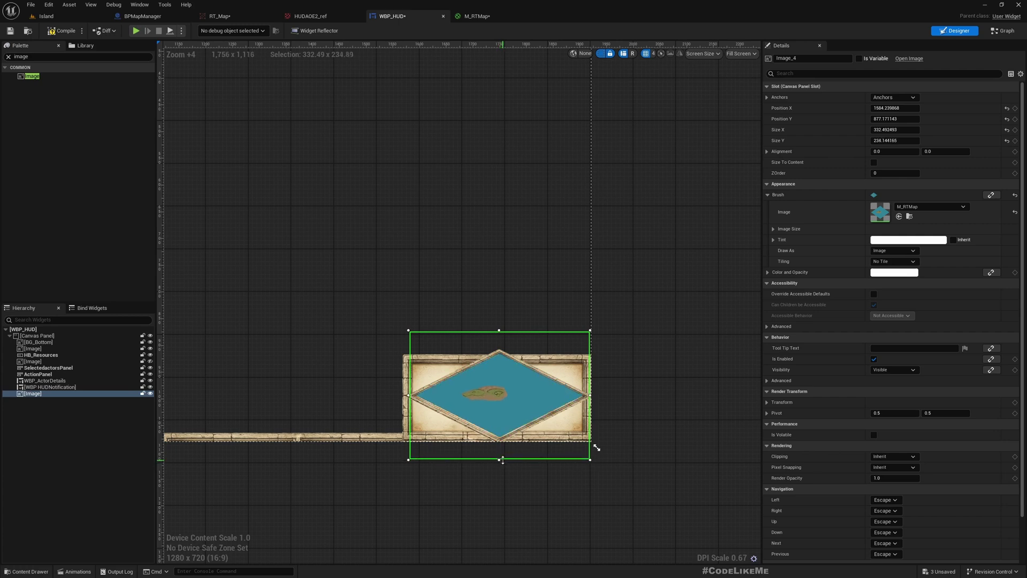
left_click_drag(502, 463, 502, 462)
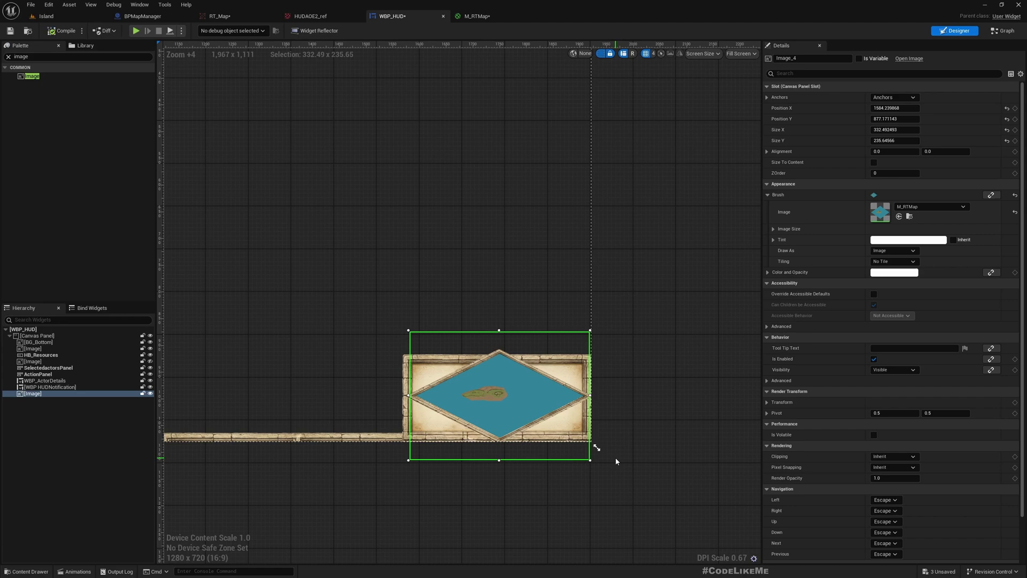
left_click(593, 444)
scroll(592, 444, "down", 4)
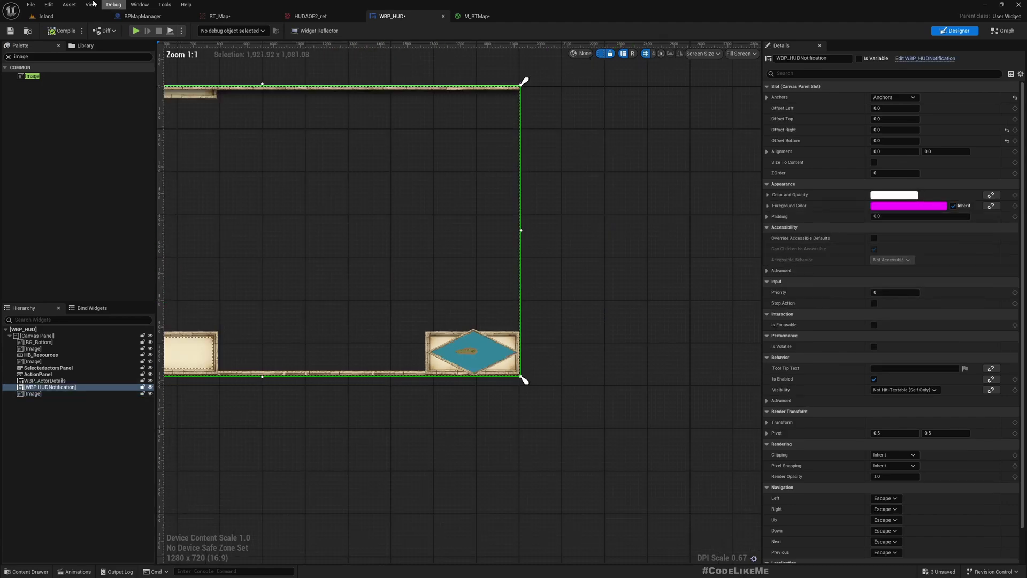
Step: Return to the Island level and view the island and its surrounding water in the orthographic top view
left_click(86, 17)
mouse_move(321, 288)
right_mouse_down()
mouse_move(306, 299)
mouse_move(315, 280)
mouse_move(321, 296)
right_mouse_up()
key("s")
scroll(315, 279, "up", 4)
key("w")
right_click_drag(311, 233, 549, 255)
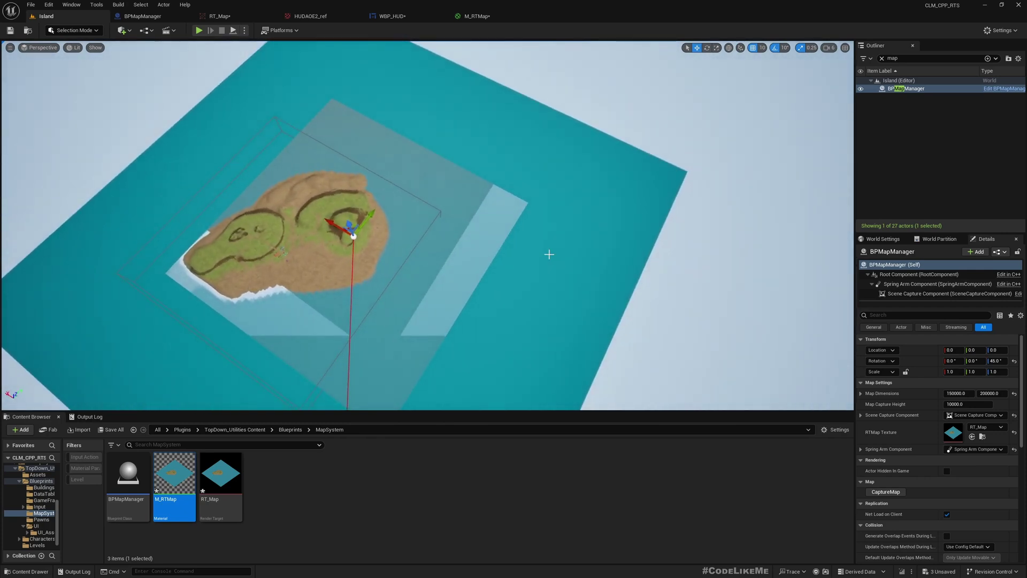
left_click(38, 47)
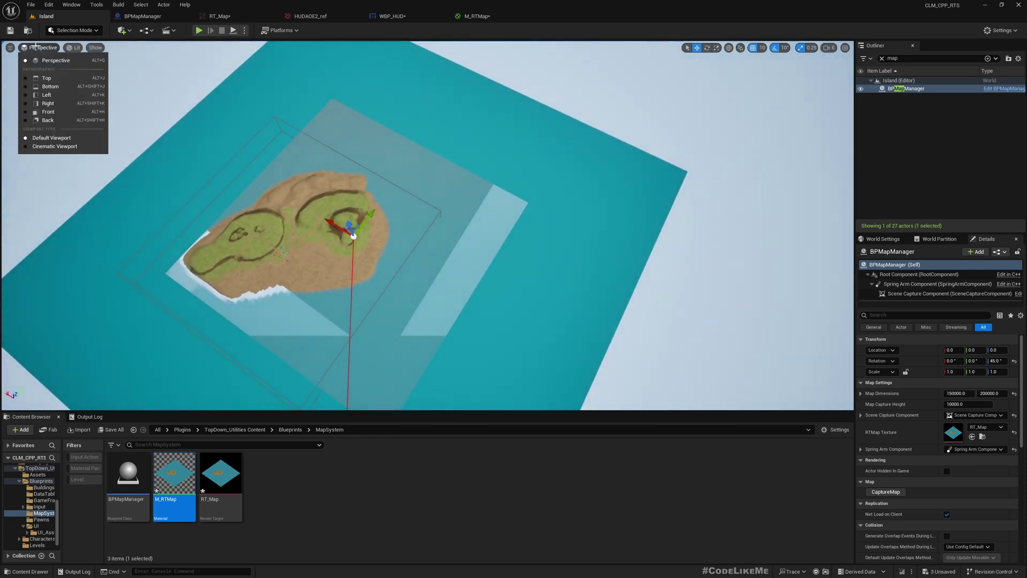
left_click(54, 79)
scroll(385, 302, "up", 3)
scroll(406, 268, "down", 3)
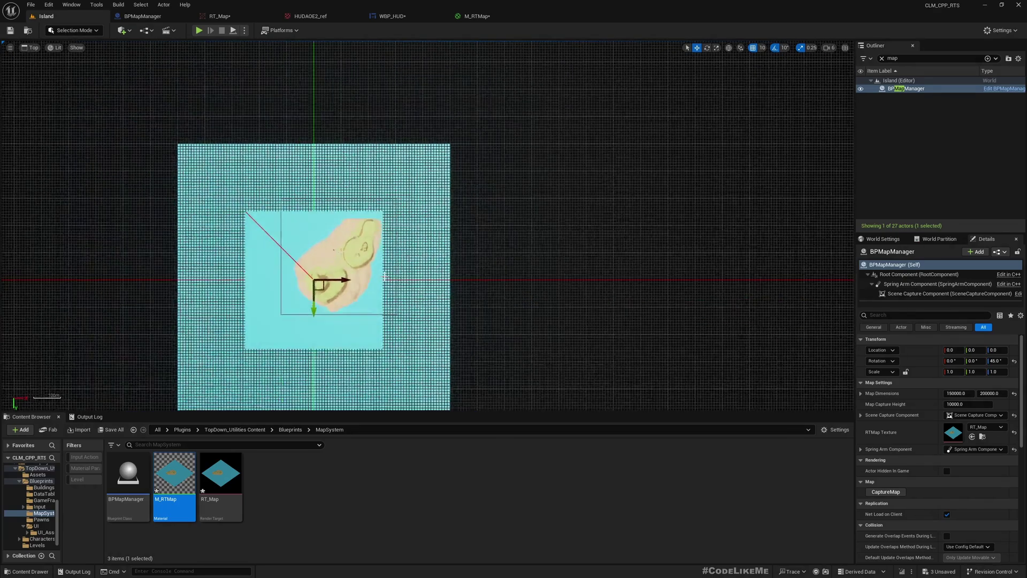
scroll(427, 226, "up", 3)
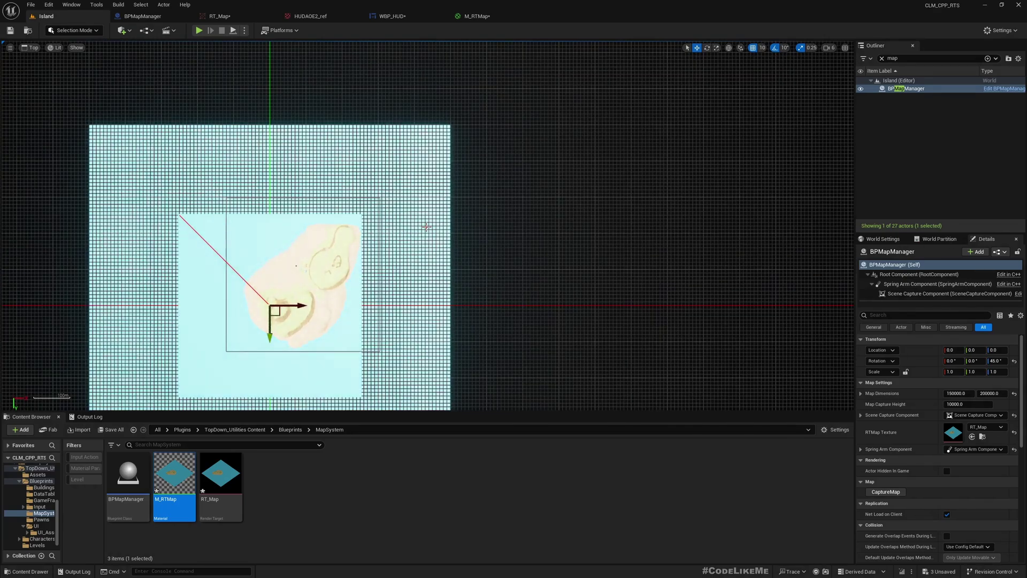
scroll(426, 227, "up", 1)
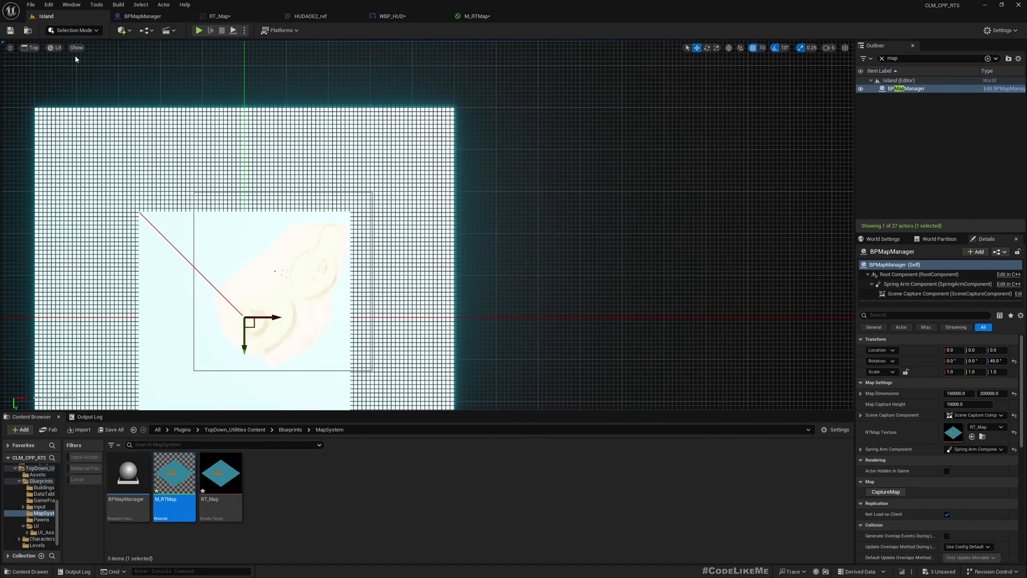
Step: Display the level's top view with Unlit shading
left_click(56, 31)
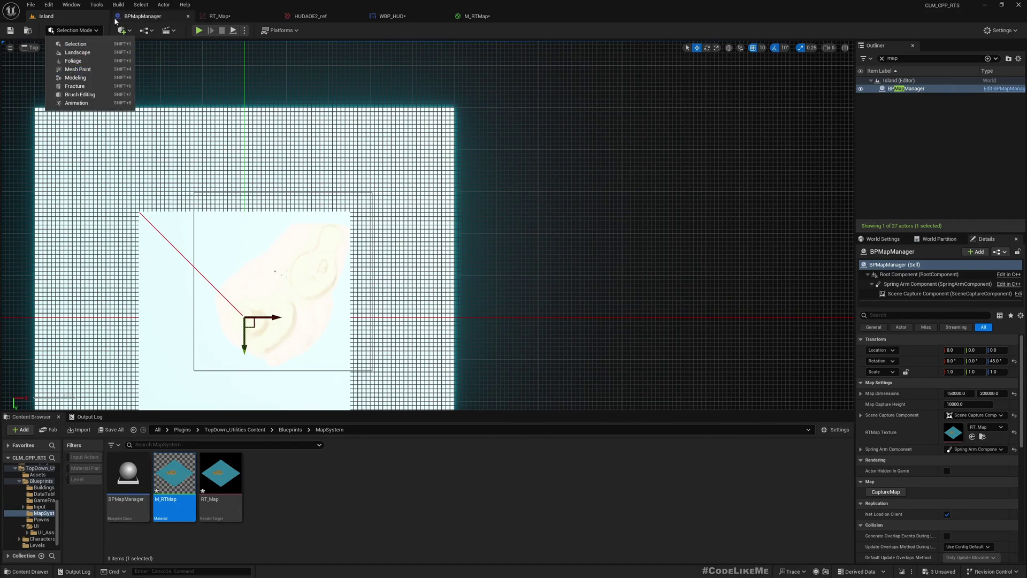
left_click(247, 38)
left_click(54, 47)
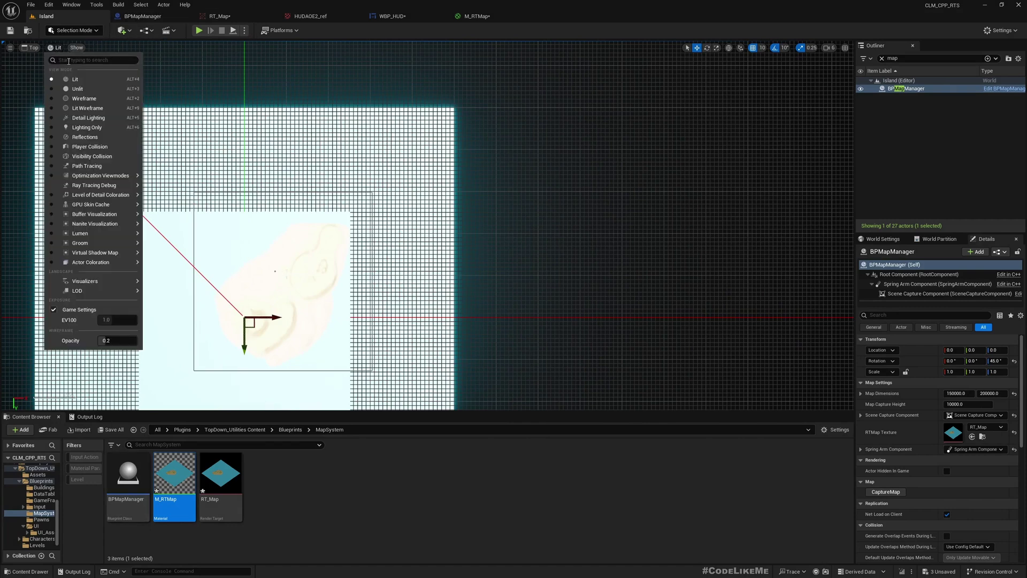
left_click(69, 89)
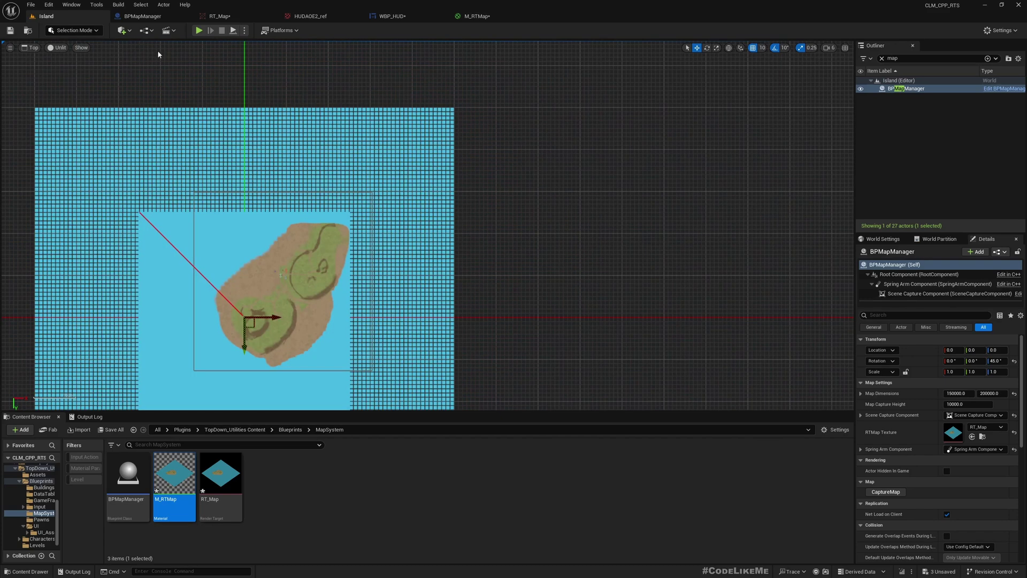
Step: In Landscape mode, add a row of landscape components from the terrain's upper-right corner to the water's right edge
left_click(62, 33)
left_click(70, 48)
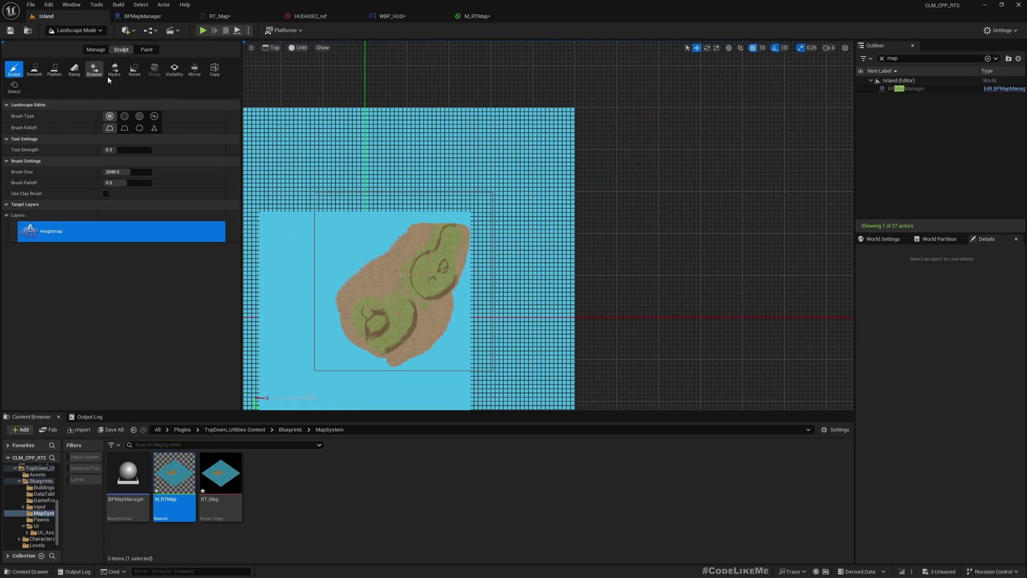
left_click(96, 49)
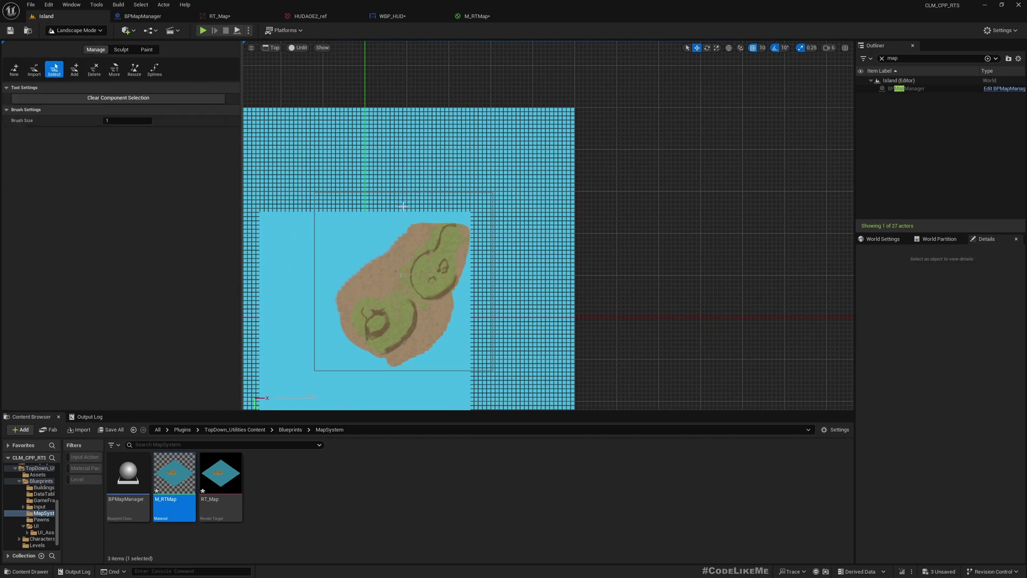
left_click(14, 69)
left_click(74, 69)
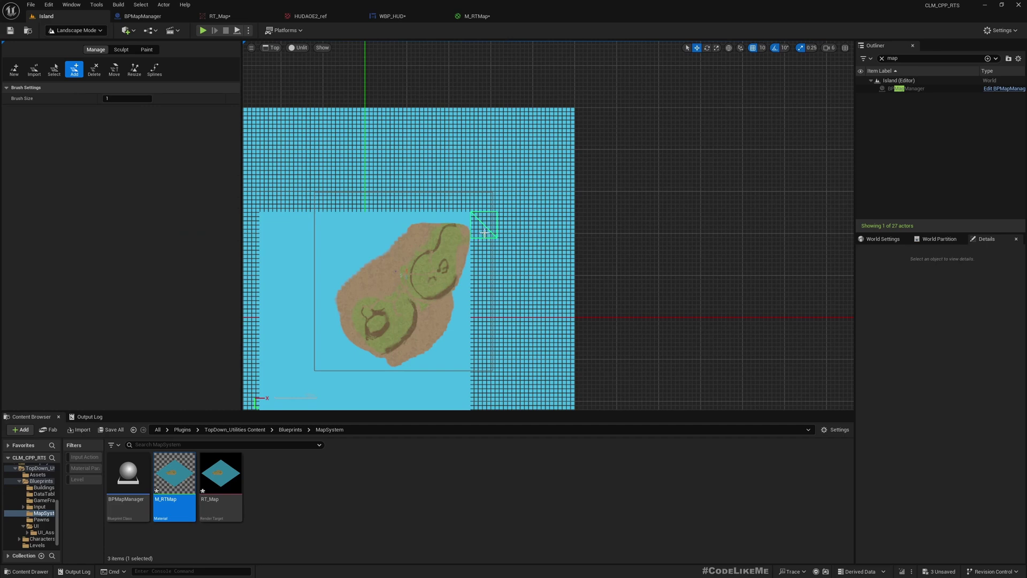
left_click_drag(483, 232, 563, 226)
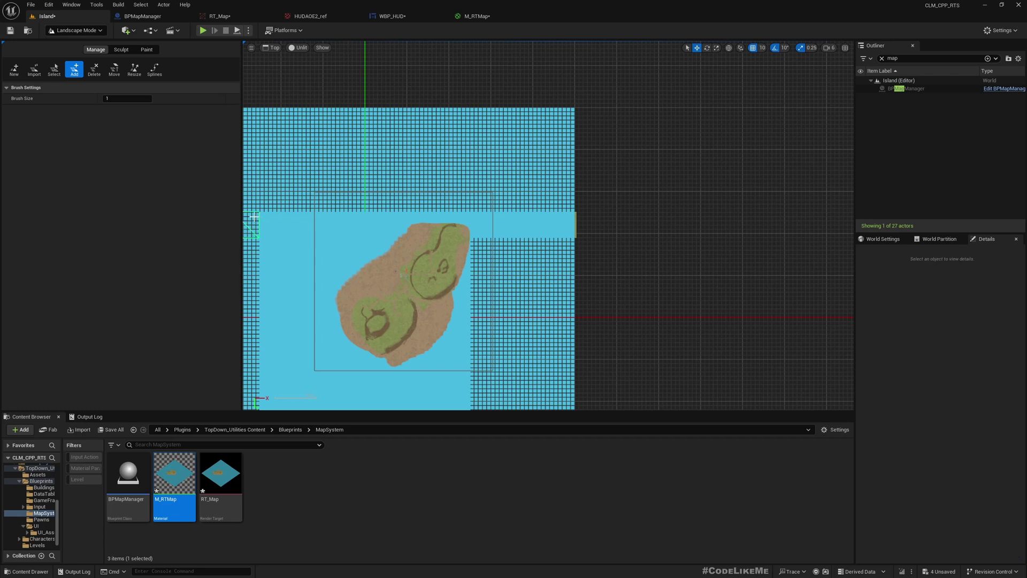
Step: Add a matching row of landscape components out to the water's left edge and two more below the right row's outer end
scroll(483, 265, "down", 2)
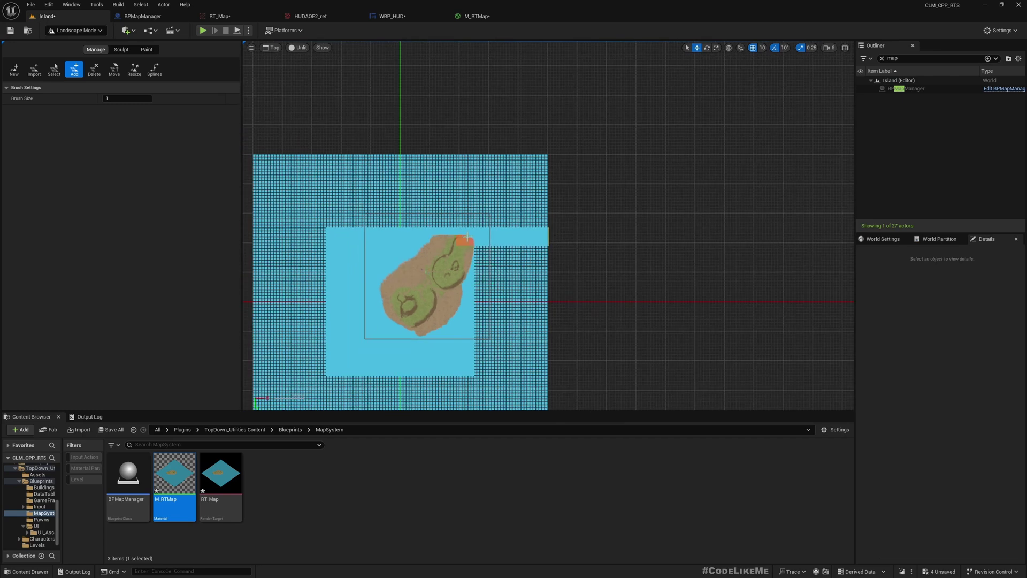
left_click_drag(317, 237, 260, 235)
left_click(260, 235)
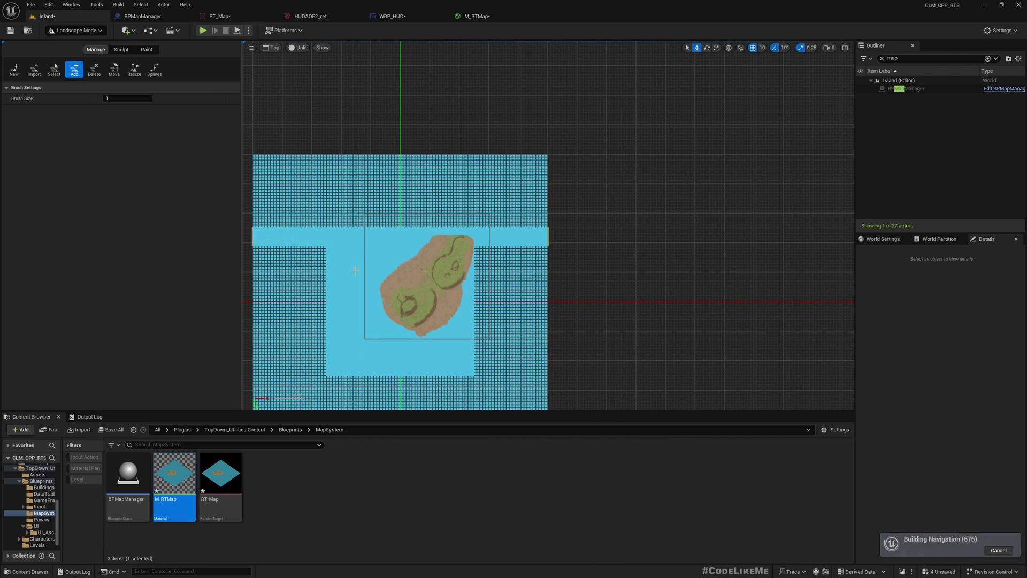
left_click(540, 253)
left_click(520, 254)
scroll(556, 267, "up", 2)
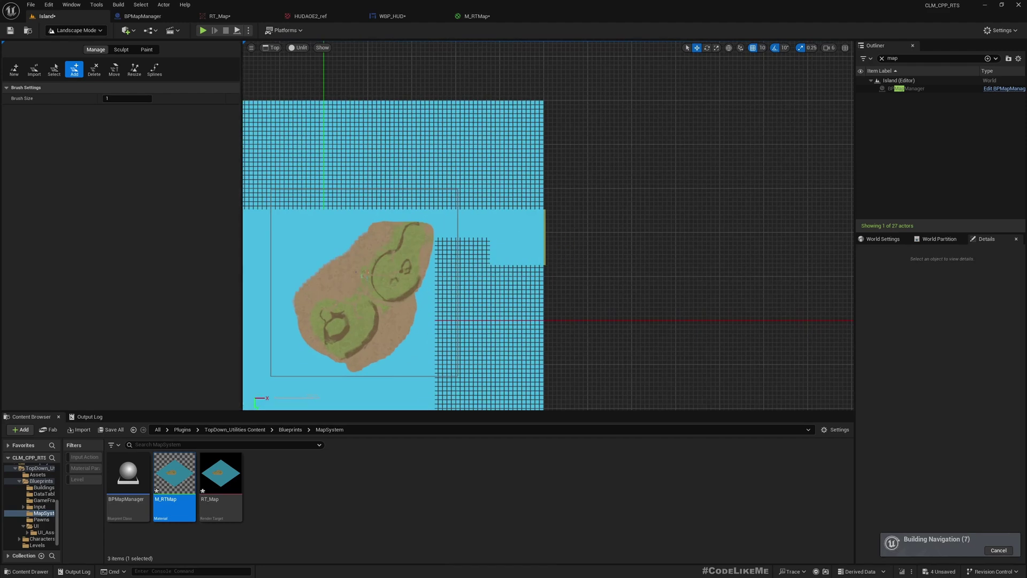
Step: Sculpt a small islet on the new landscape components near the water's right edge and inspect it in the perspective view
left_click(121, 49)
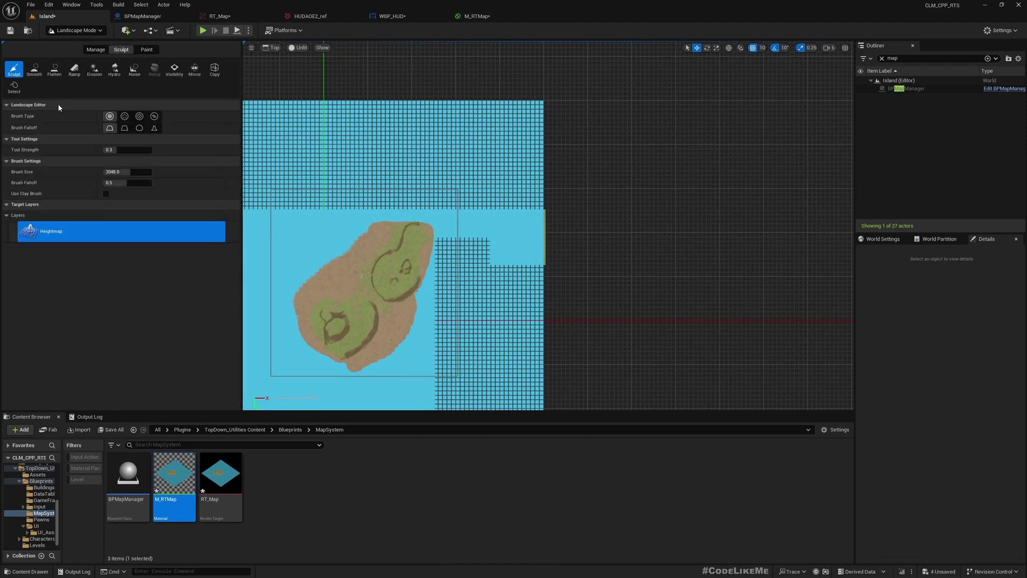
left_click_drag(514, 233, 518, 238)
left_click(273, 47)
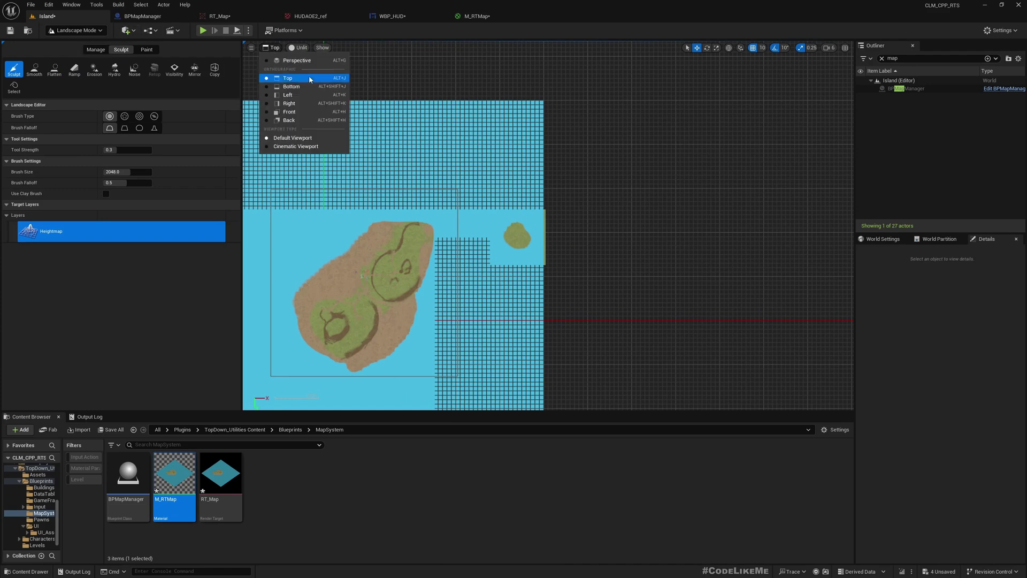
left_click(310, 62)
right_click_drag(417, 173, 337, 134)
key("w")
right_click_drag(468, 160, 423, 160)
key("d")
right_click_drag(507, 204, 466, 196)
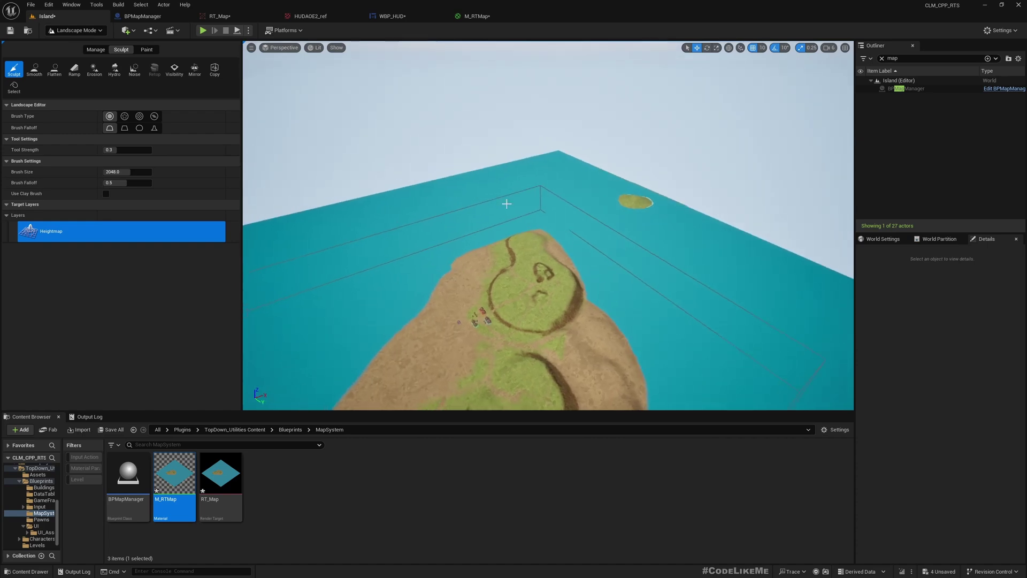
Step: Examine the minimap in WBP_HUD for the newly sculpted islet
left_click(142, 16)
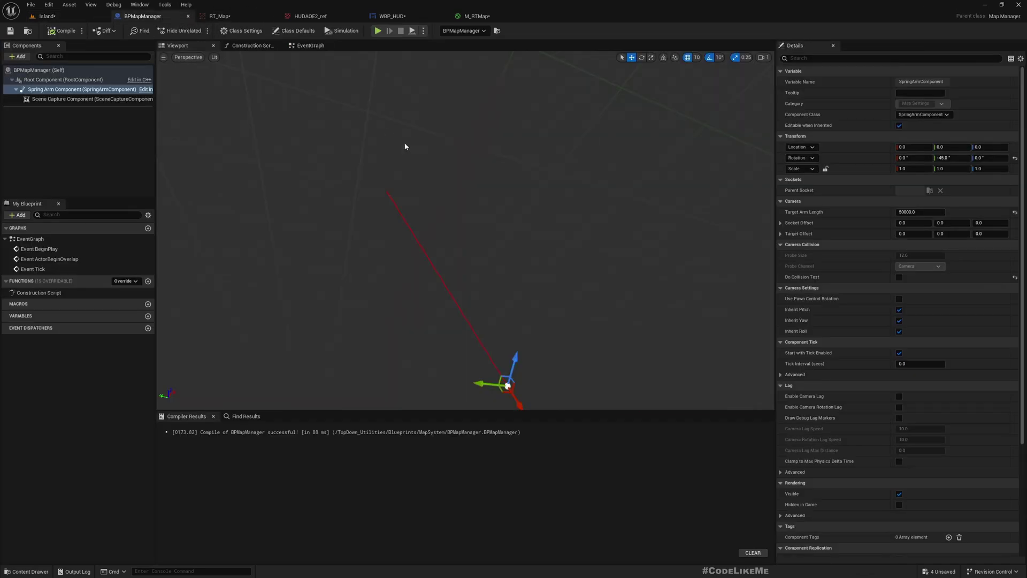
left_click(398, 17)
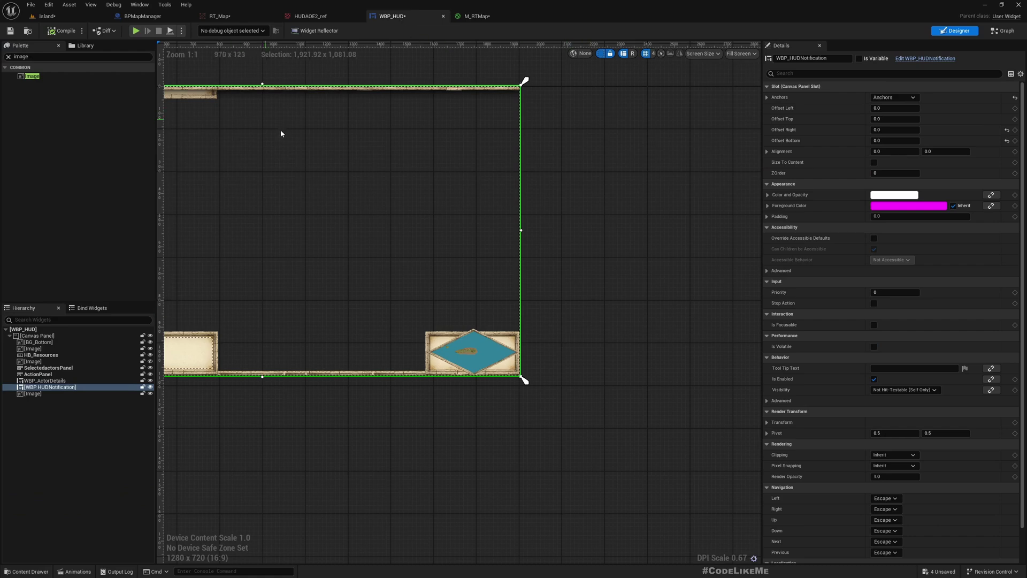
scroll(545, 377, "up", 6)
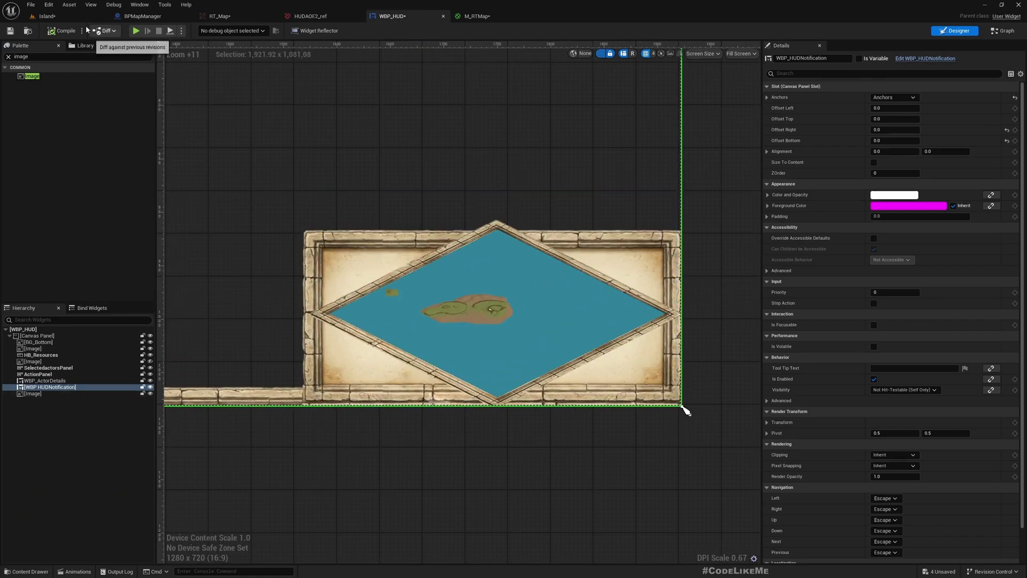
Step: Play the Island level full screen, eject from the player, and compare the HUD minimap with both islands
left_click(49, 16)
right_click_drag(389, 166, 445, 192)
key("F11")
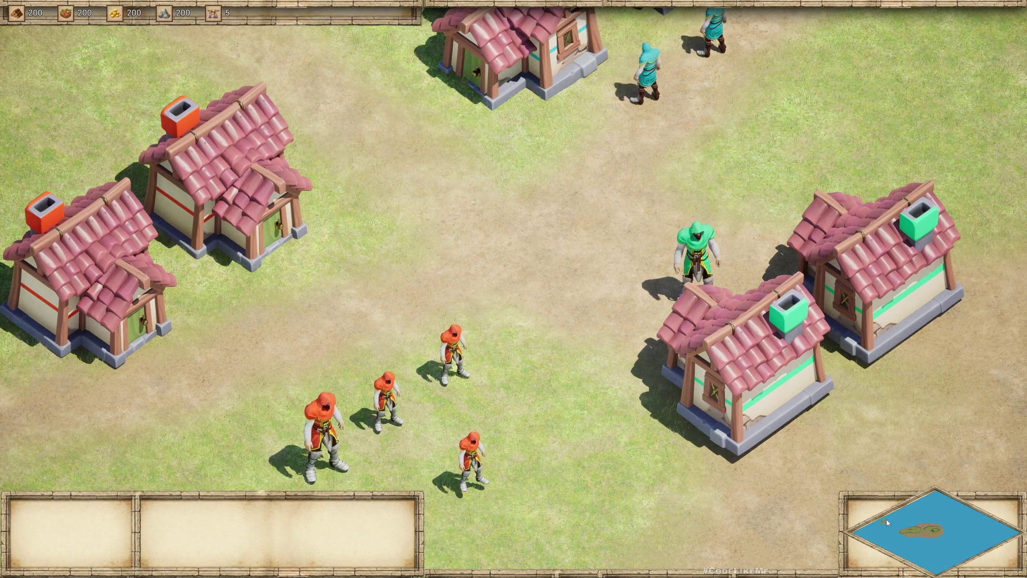
scroll(367, 290, "up", 5)
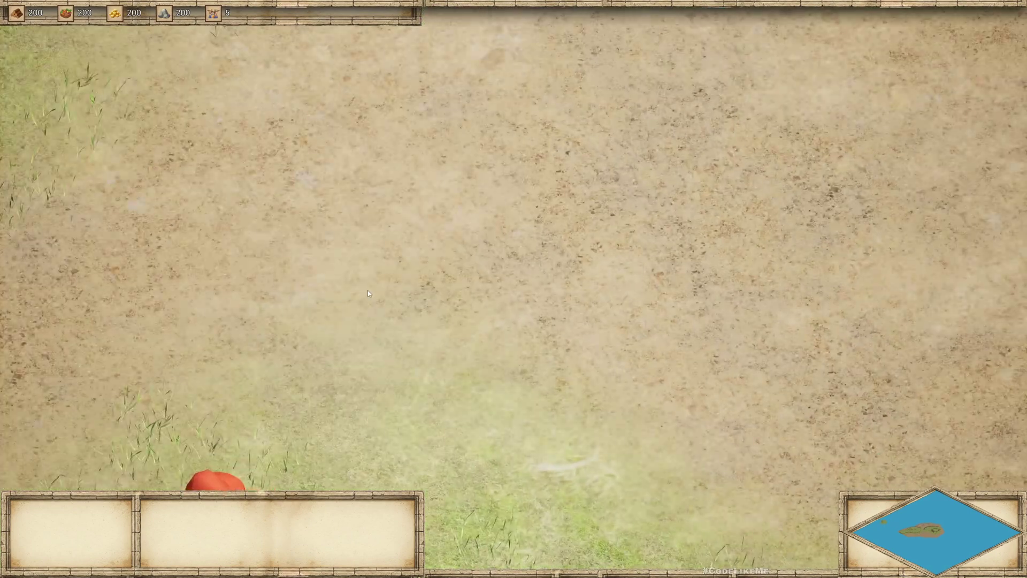
scroll(368, 289, "down", 5)
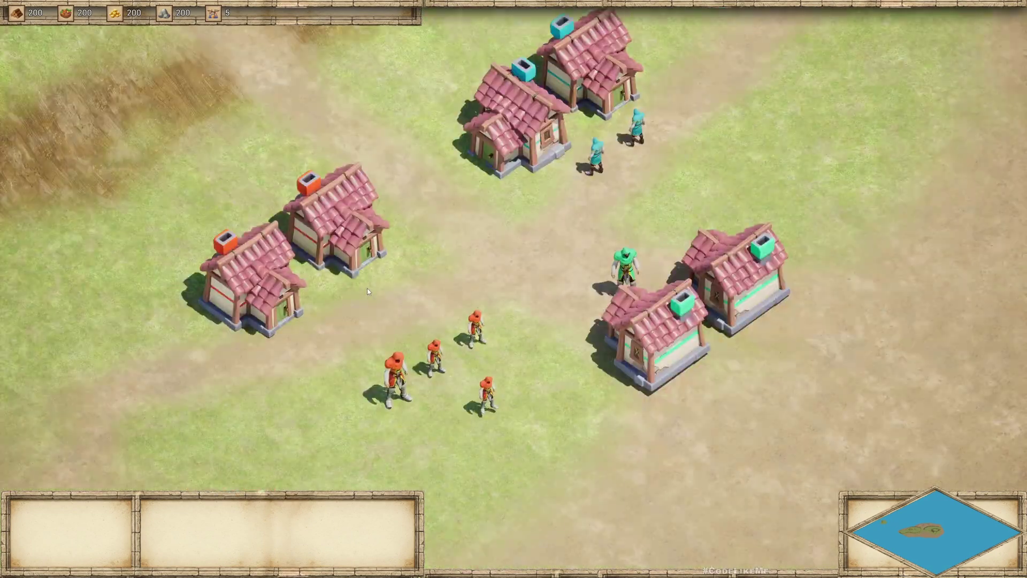
key("F8")
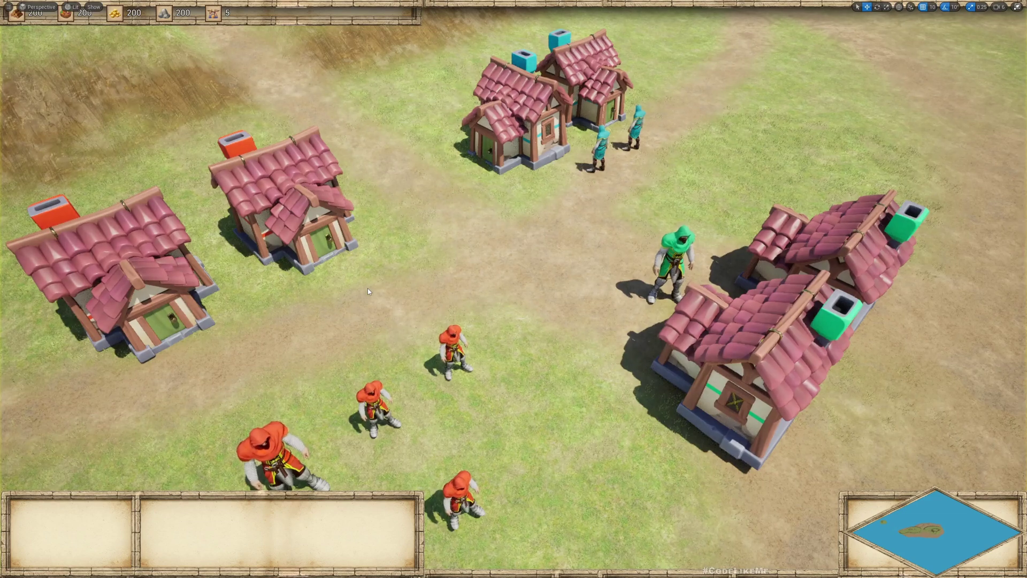
scroll(368, 290, "down", 8)
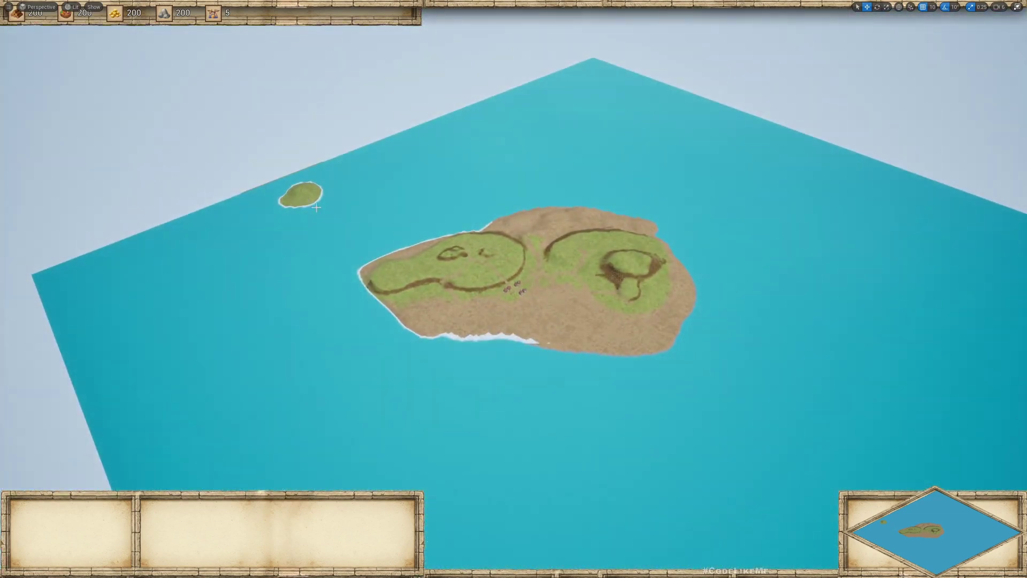
scroll(566, 302, "up", 6)
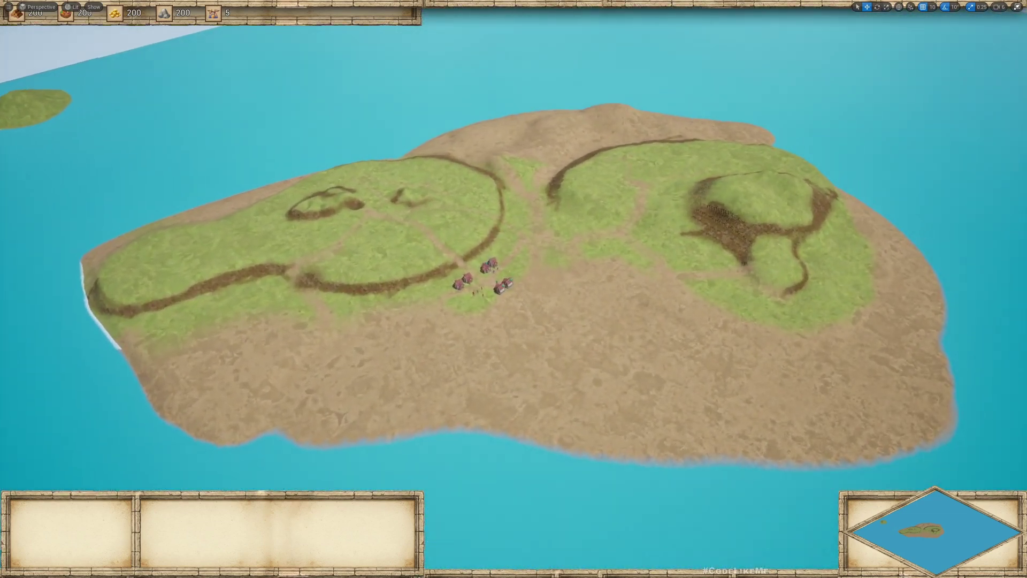
Step: Compare the minimap's placement in the running game between windowed and full-screen view, and end the play session
key("F11")
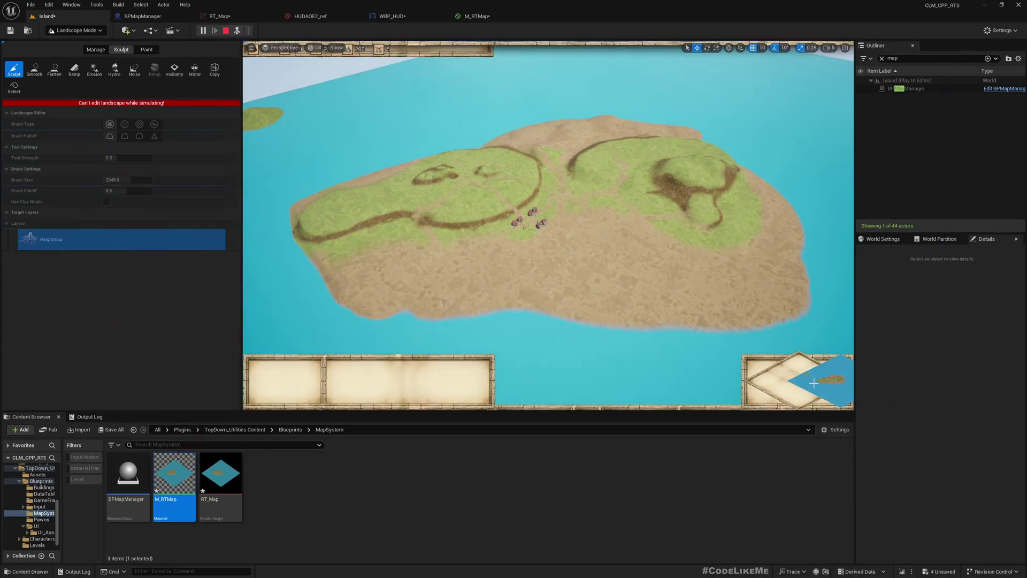
key("F11")
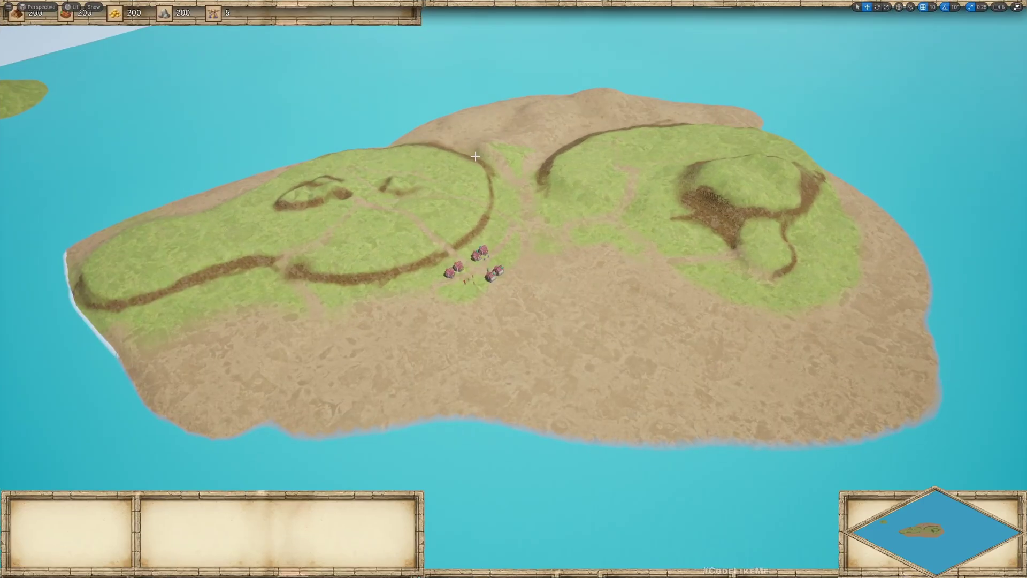
key("F11")
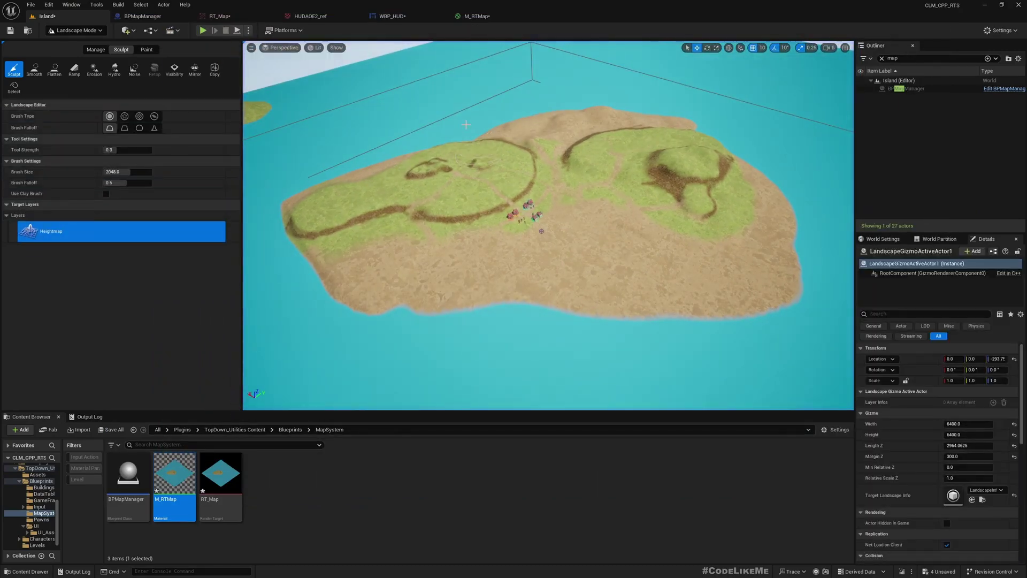
Step: Anchor the minimap image in WBP_HUD to the canvas's bottom-right corner and set its alignment to 1.0, 0.5
left_click(390, 16)
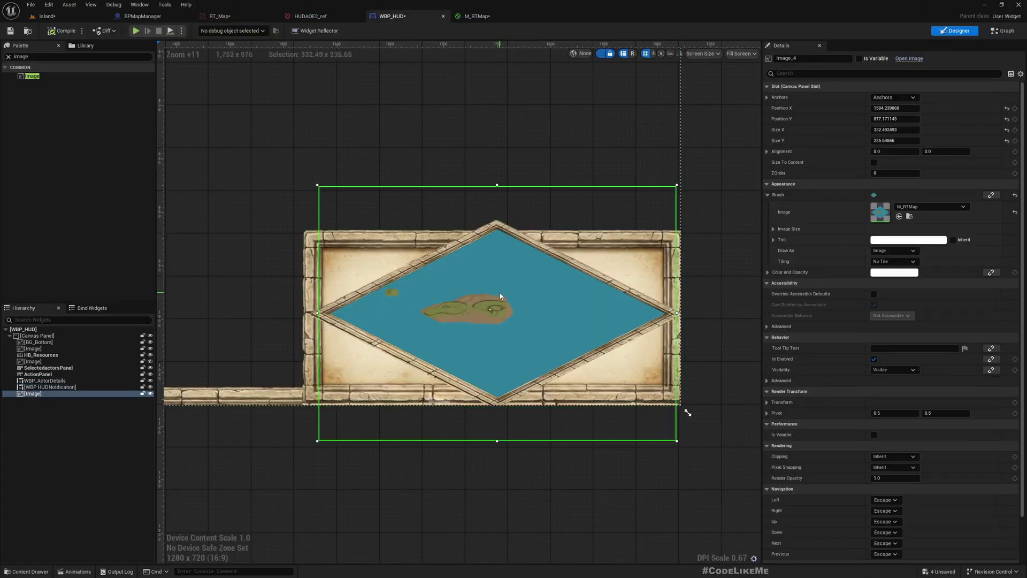
scroll(509, 284, "down", 4)
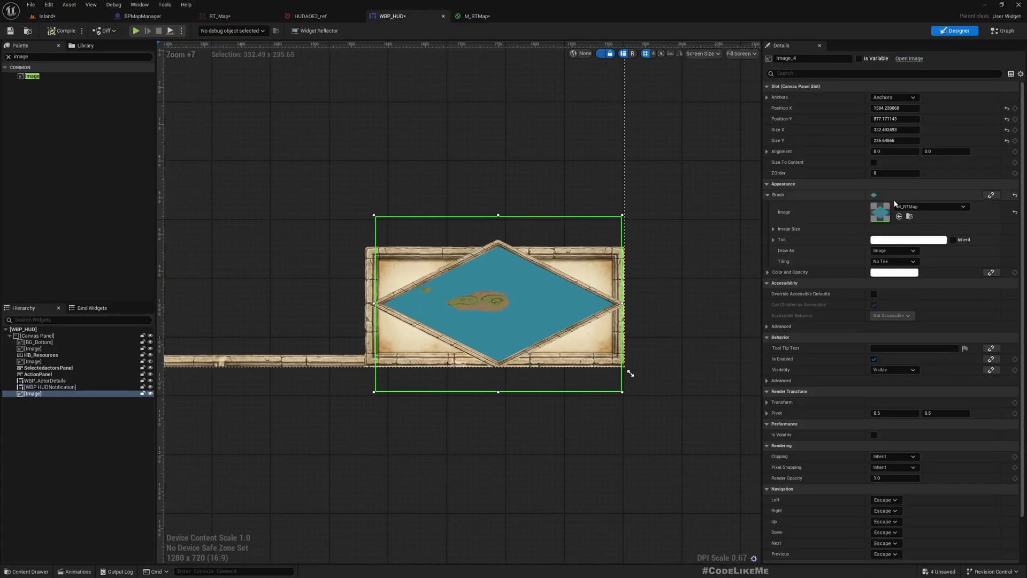
left_click(886, 98)
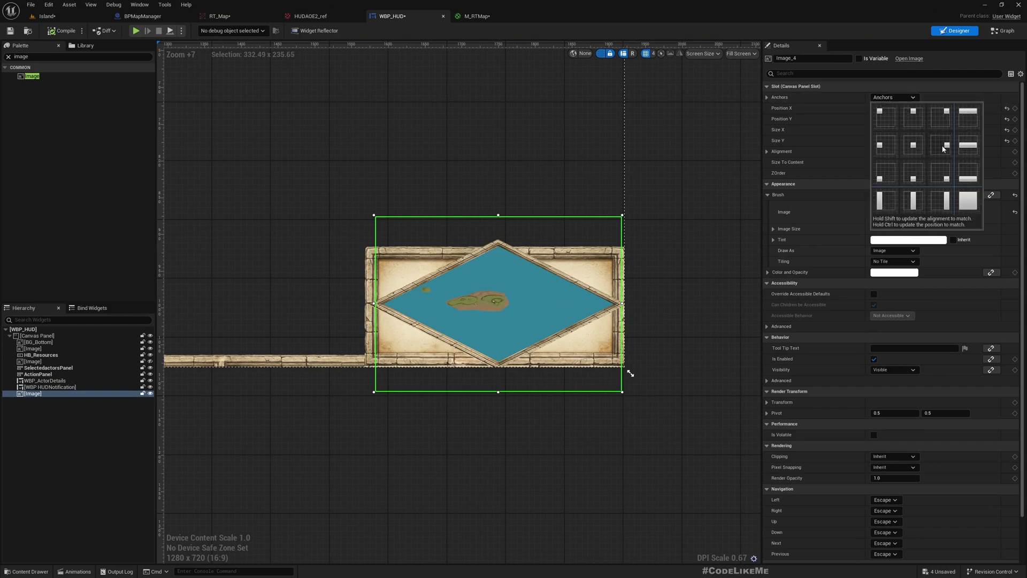
left_click(946, 175)
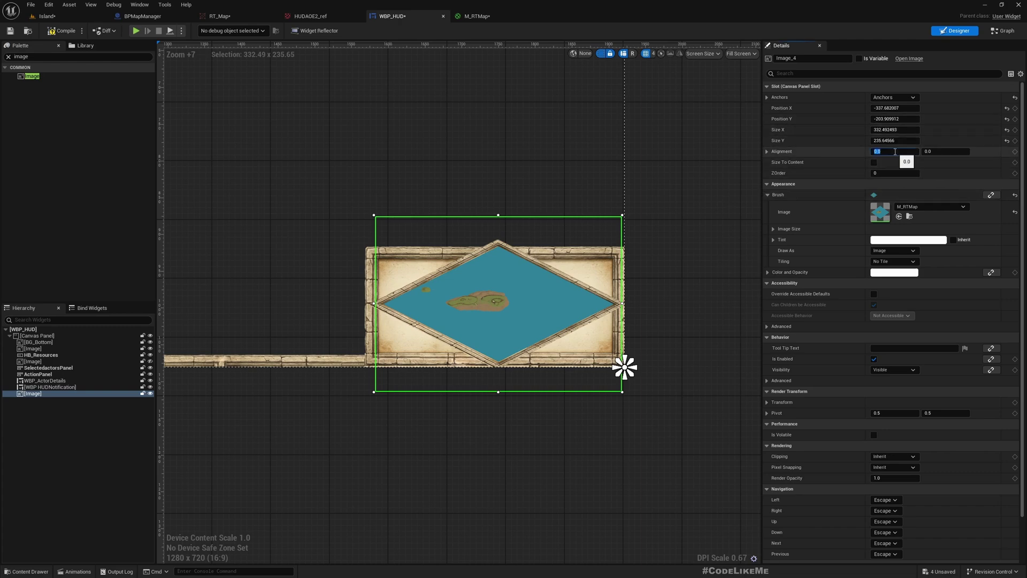
left_click(895, 152)
type("1")
key("Tab")
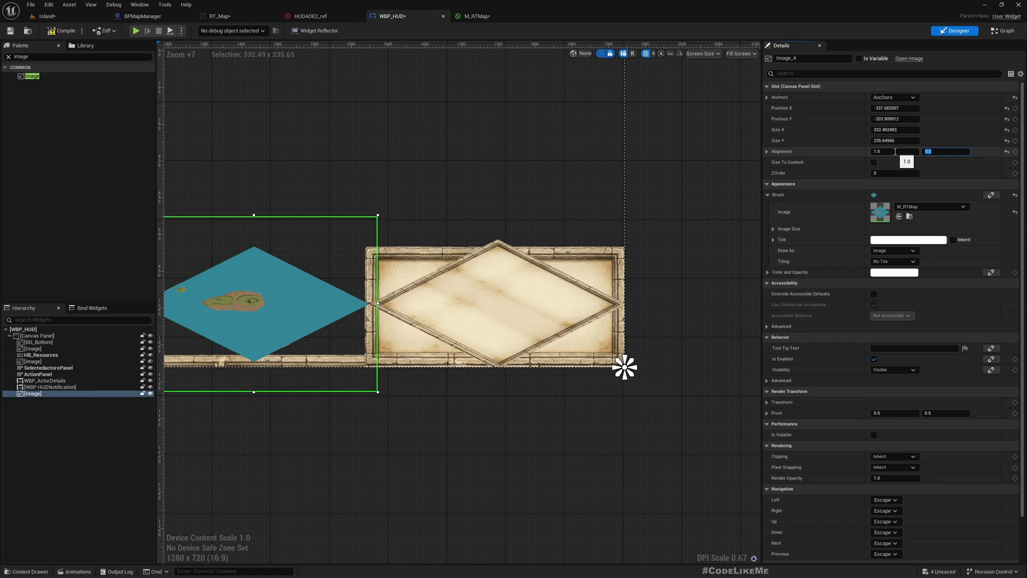
type(".5")
key("Return")
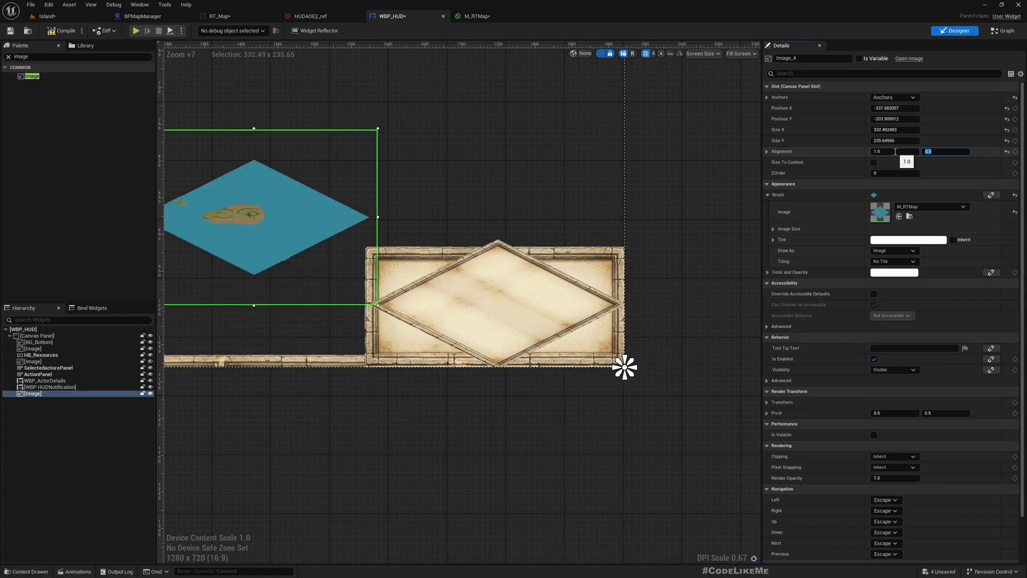
Step: Fit the minimap image back into the diamond frame with Position X about -5.27 and Position Y about -85.28
left_click(909, 109)
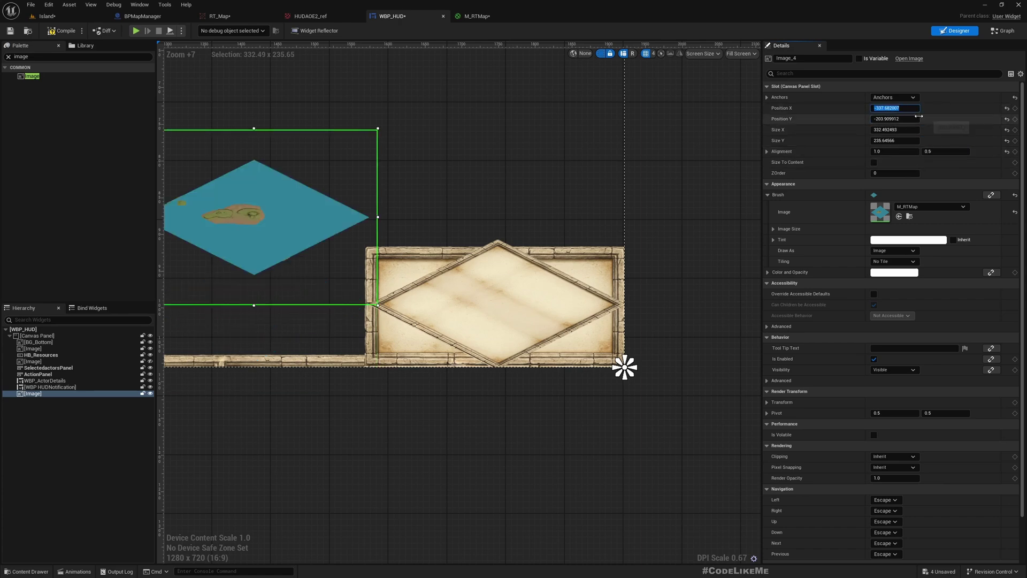
type("0")
key("Return")
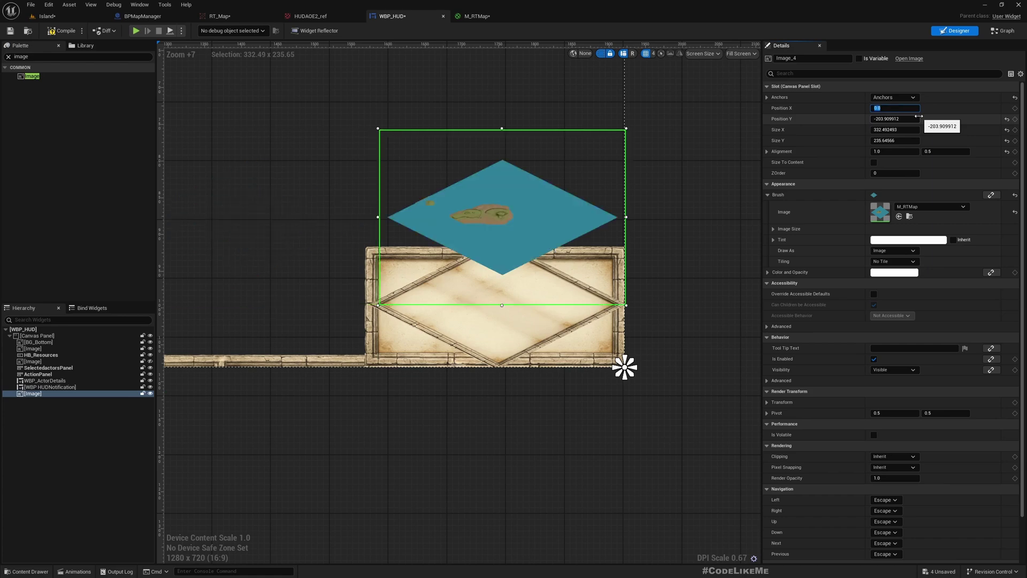
left_click_drag(918, 115, 960, 116)
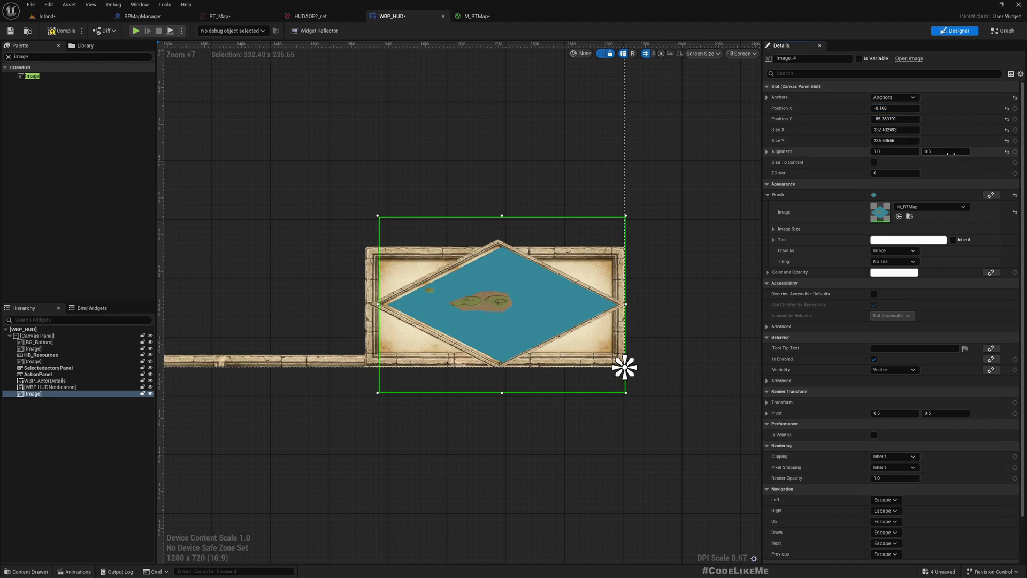
left_click_drag(895, 108, 884, 108)
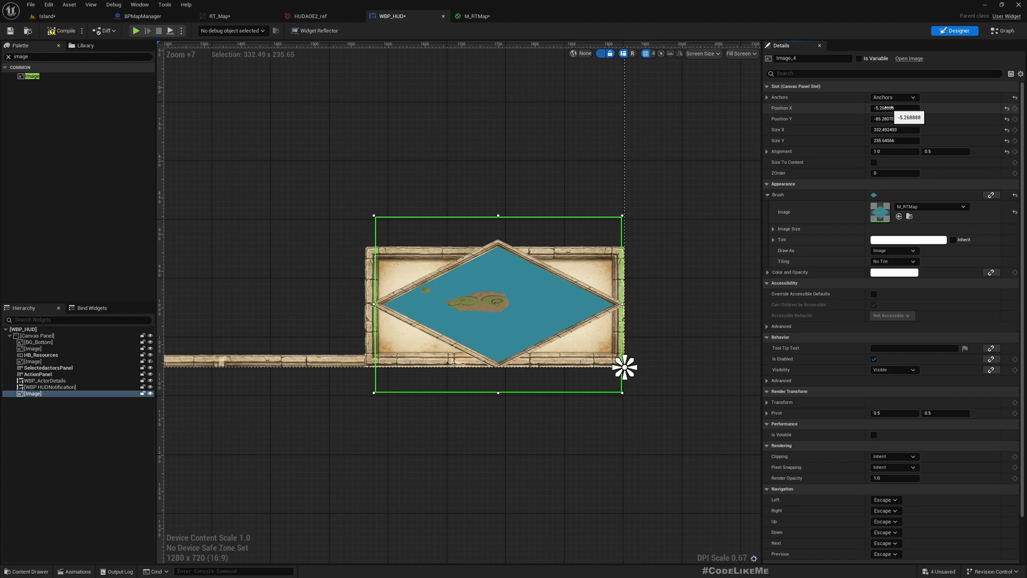
Step: Play the Island level full screen and check that the minimap fits the HUD's diamond frame
left_click(64, 16)
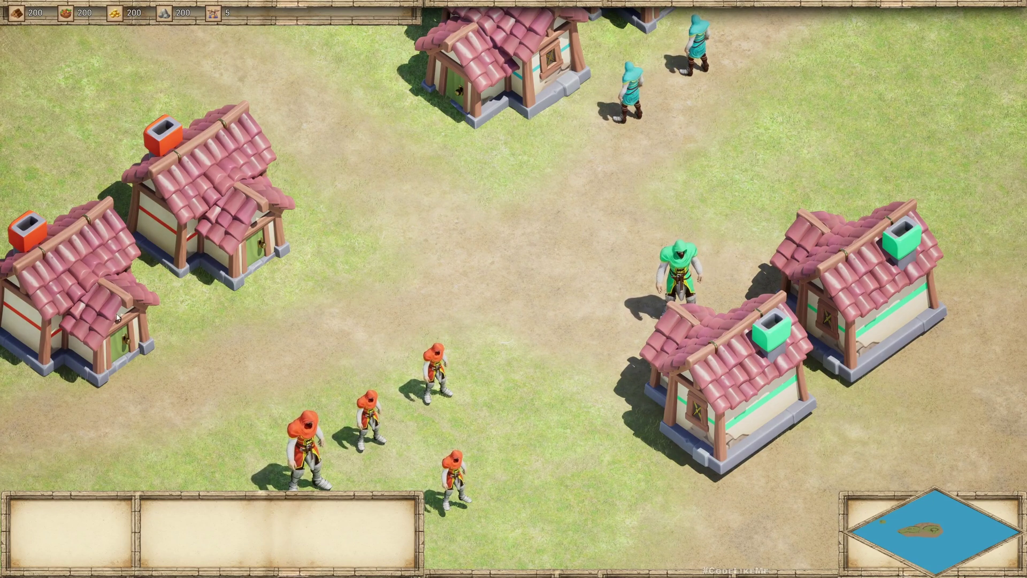
mouse_move(932, 574)
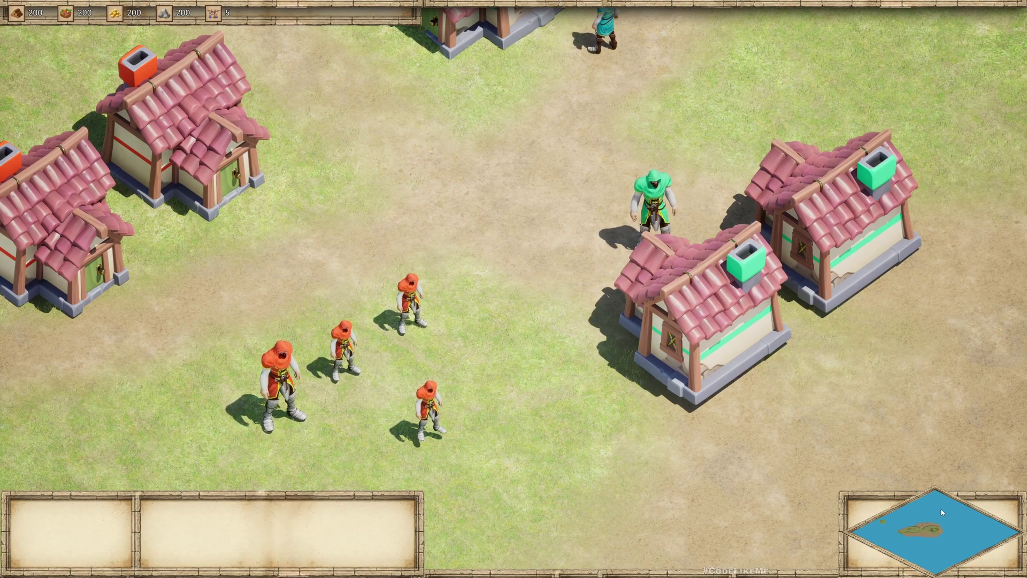
key("Down")
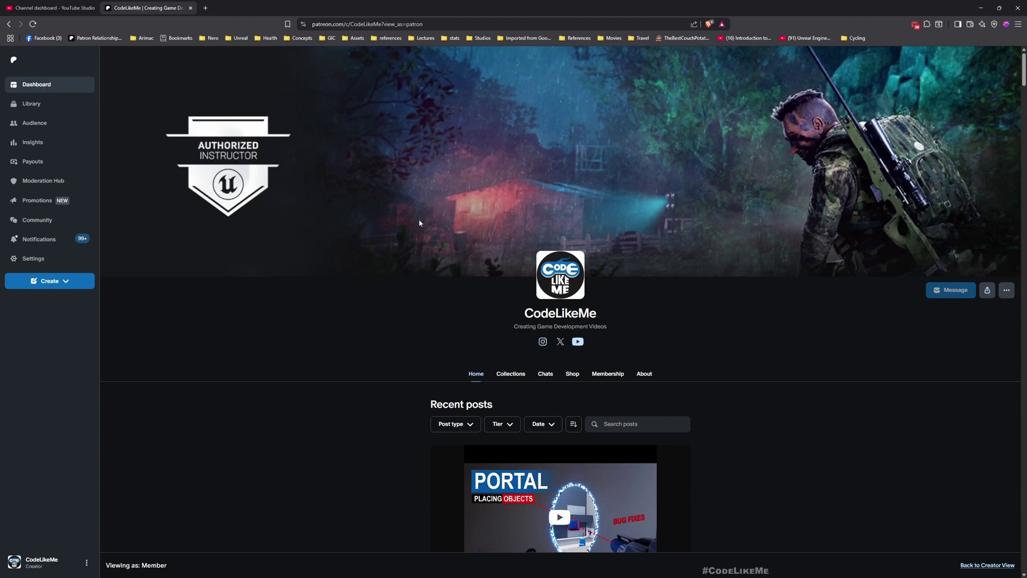
Step: Browse the recent tutorial posts on the CodeLikeMe Patreon page in the browser
scroll(369, 261, "down", 2)
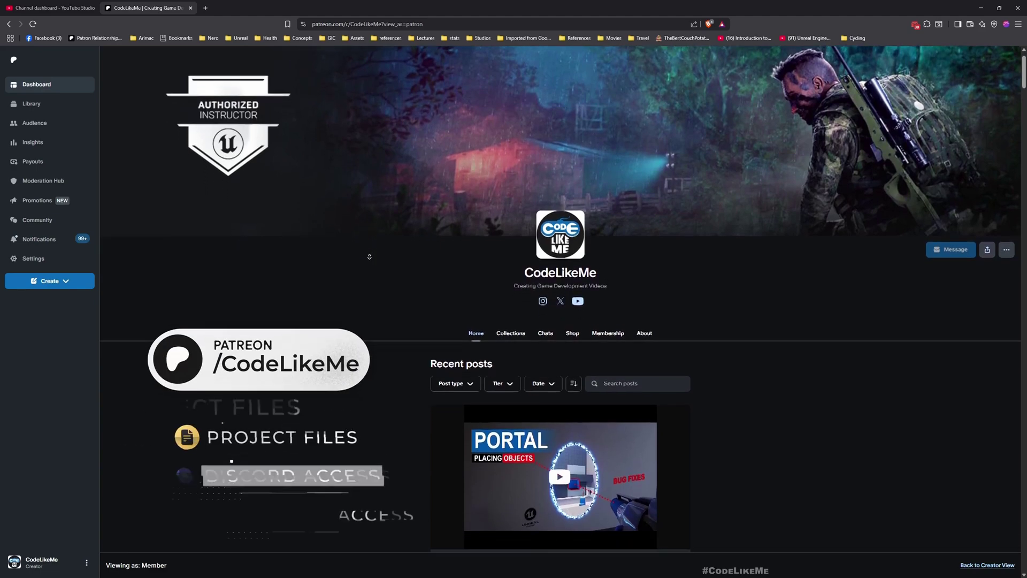
scroll(370, 261, "down", 4)
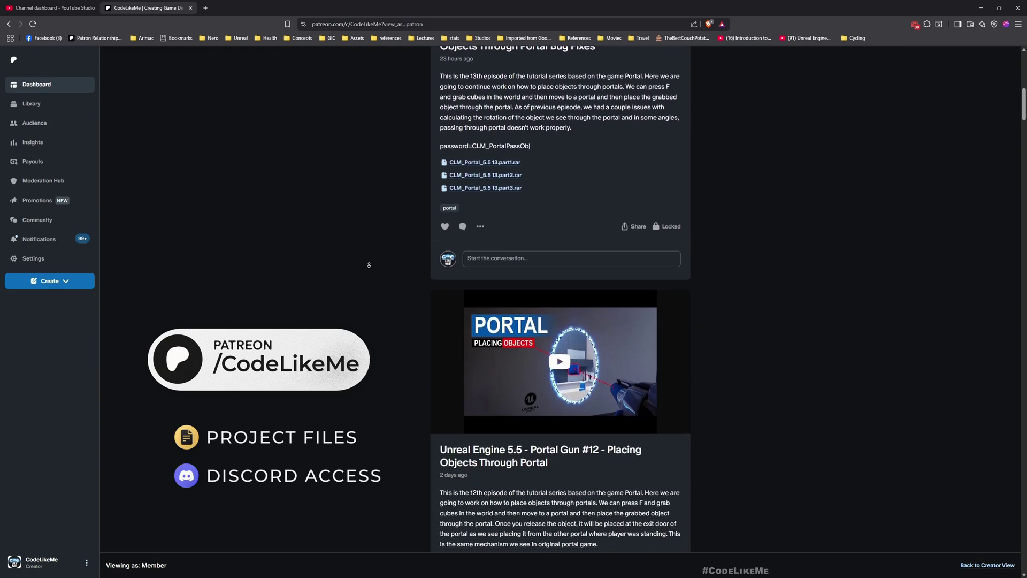
scroll(369, 265, "down", 5)
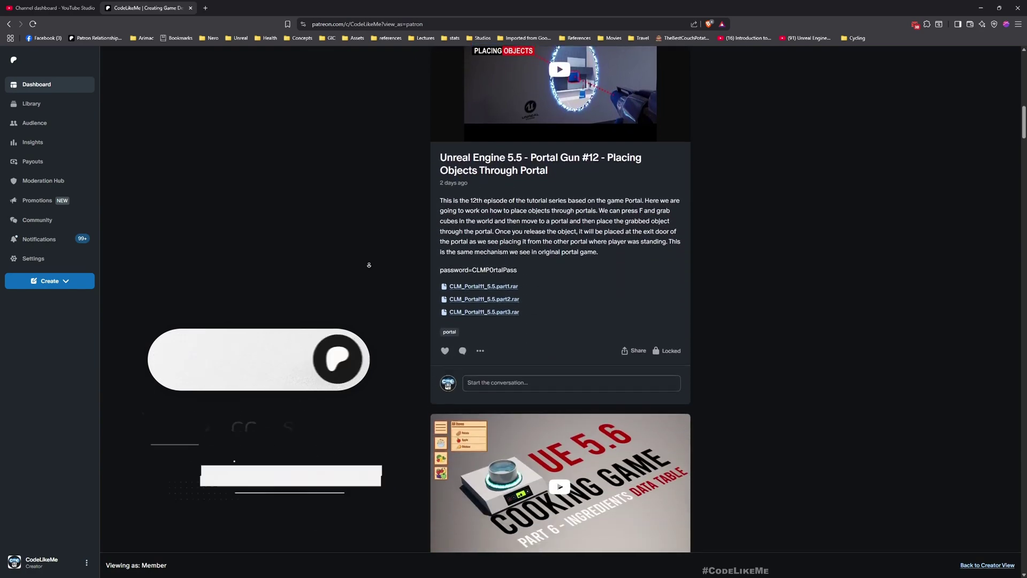
scroll(368, 265, "down", 5)
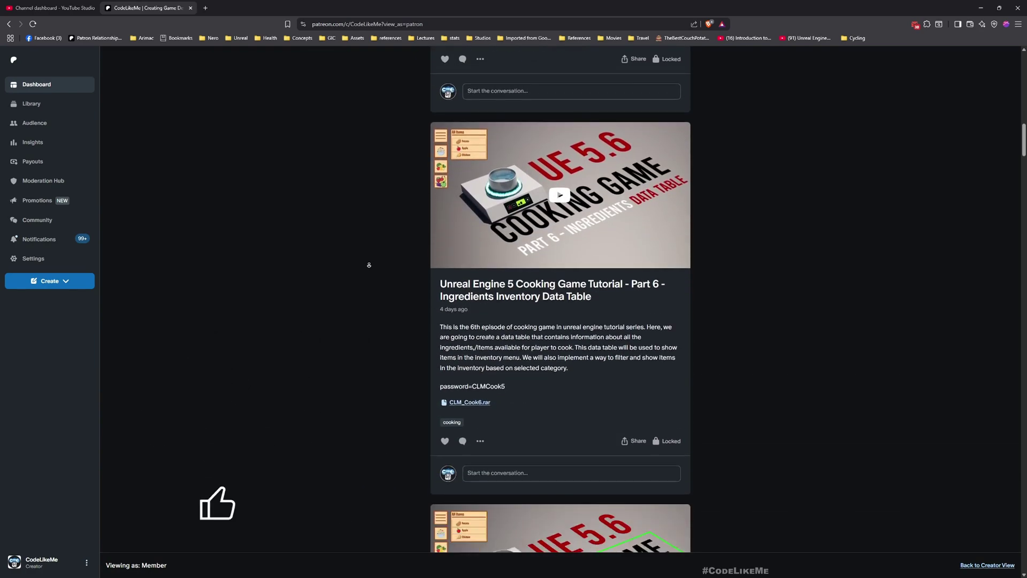
scroll(369, 265, "down", 5)
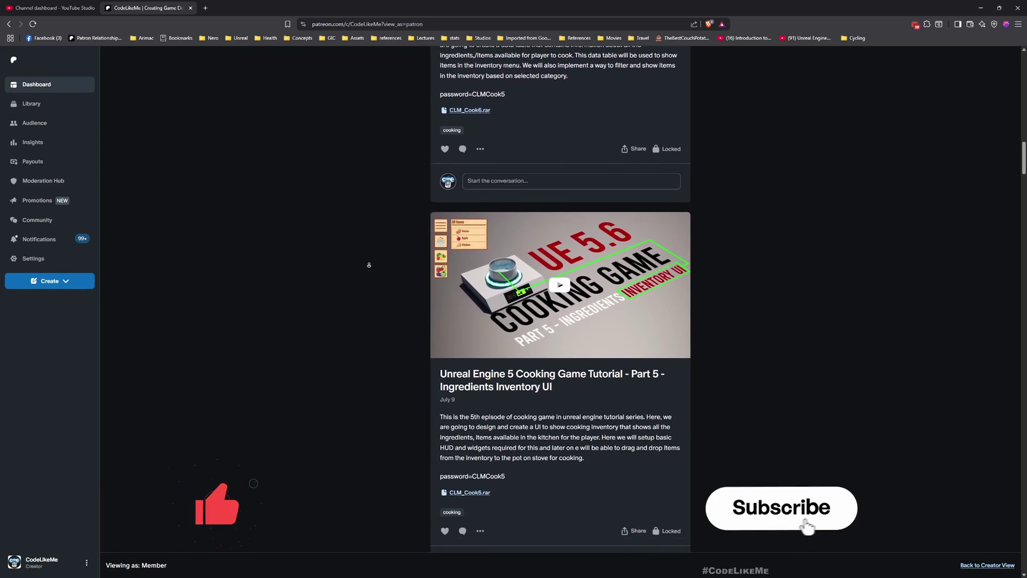
scroll(369, 265, "down", 5)
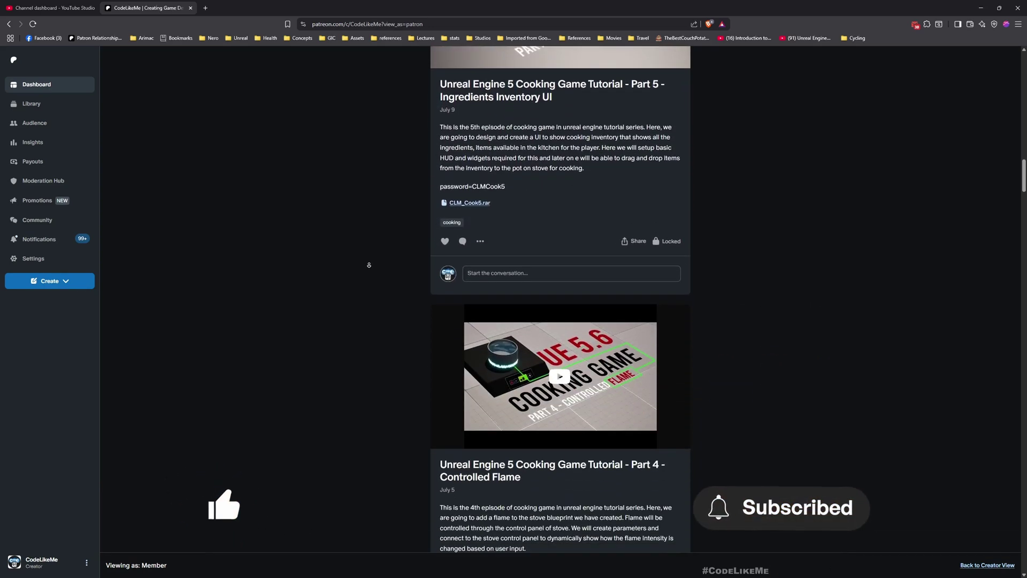